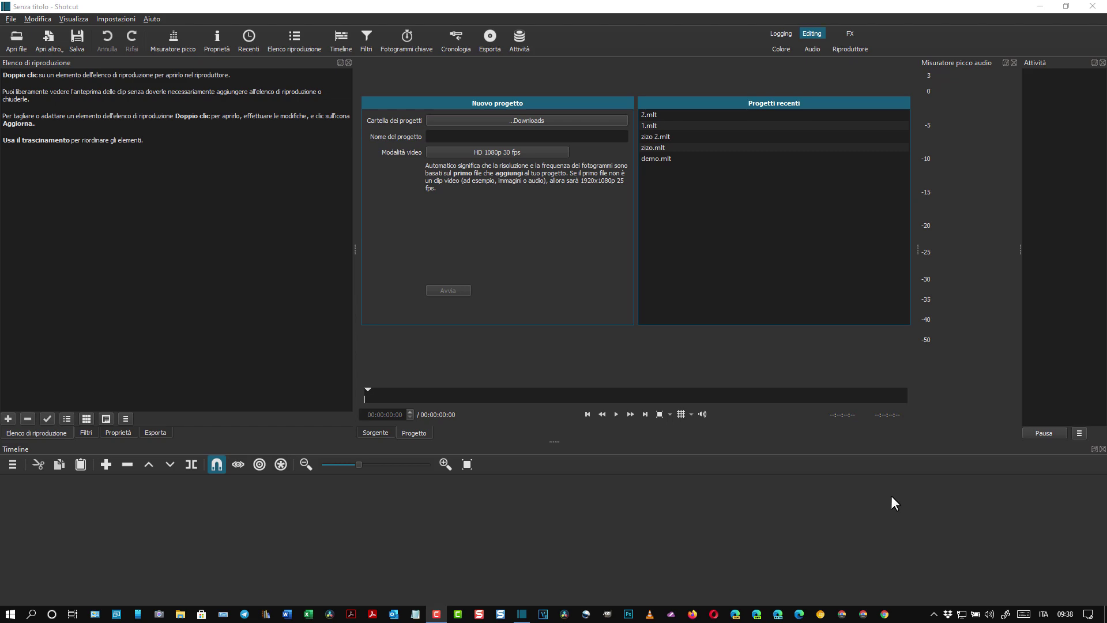
Create a colour clip with the default transparent colour and pause its playback
left_click(48, 38)
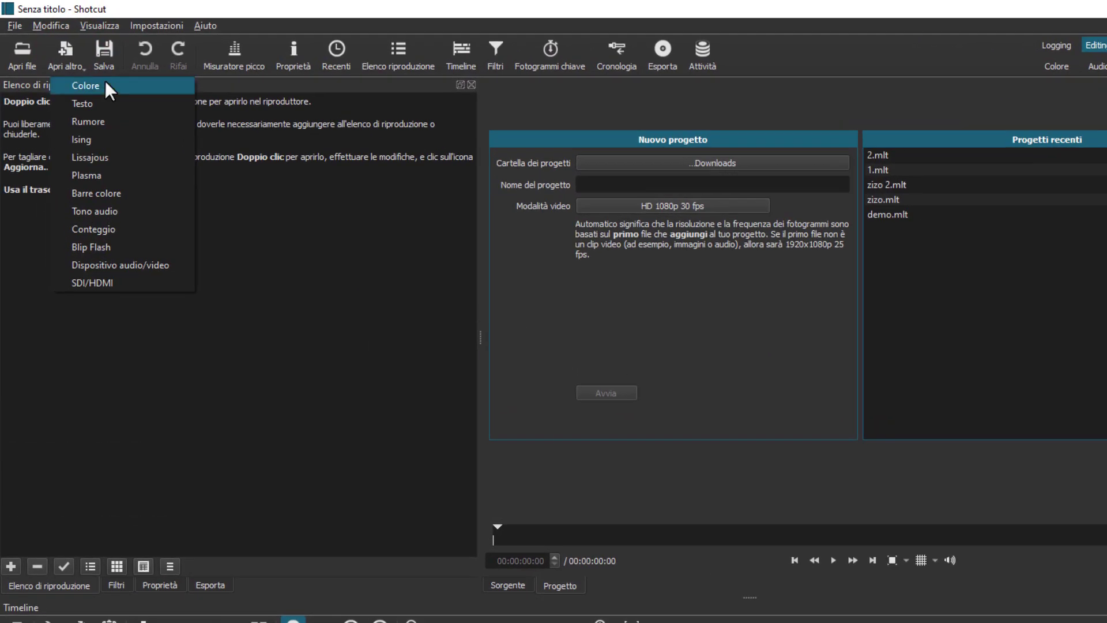
left_click(80, 62)
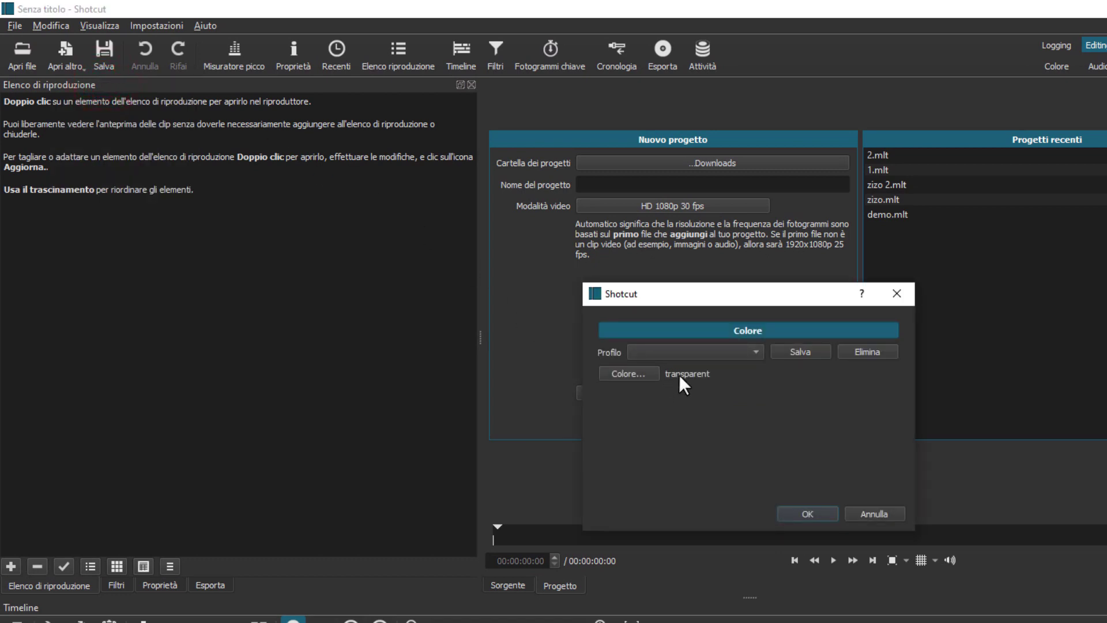
left_click(806, 513)
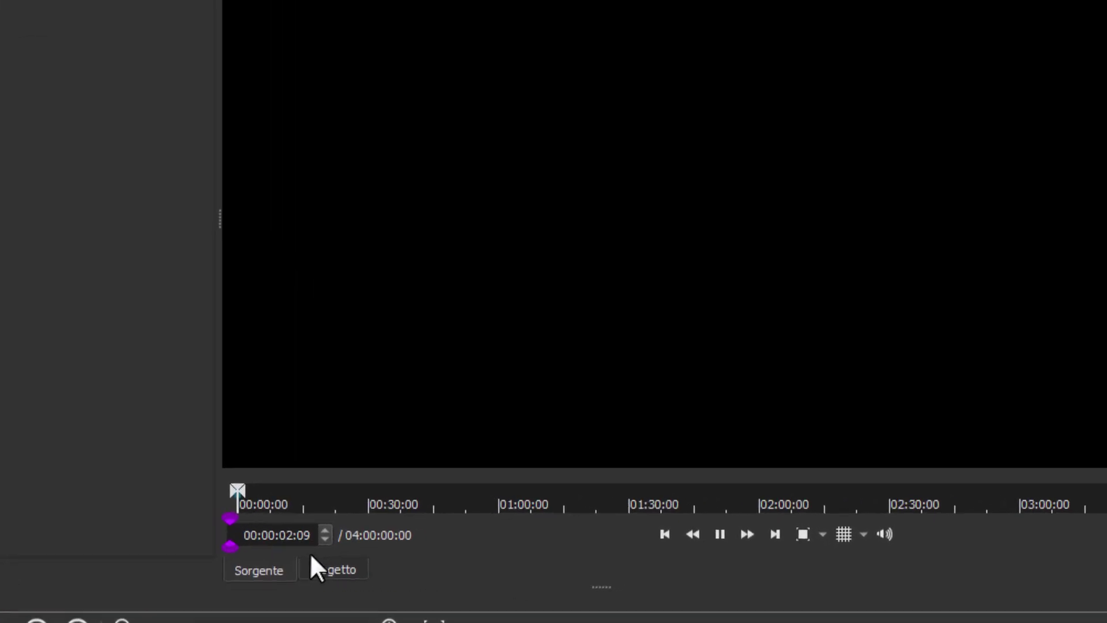
key("space")
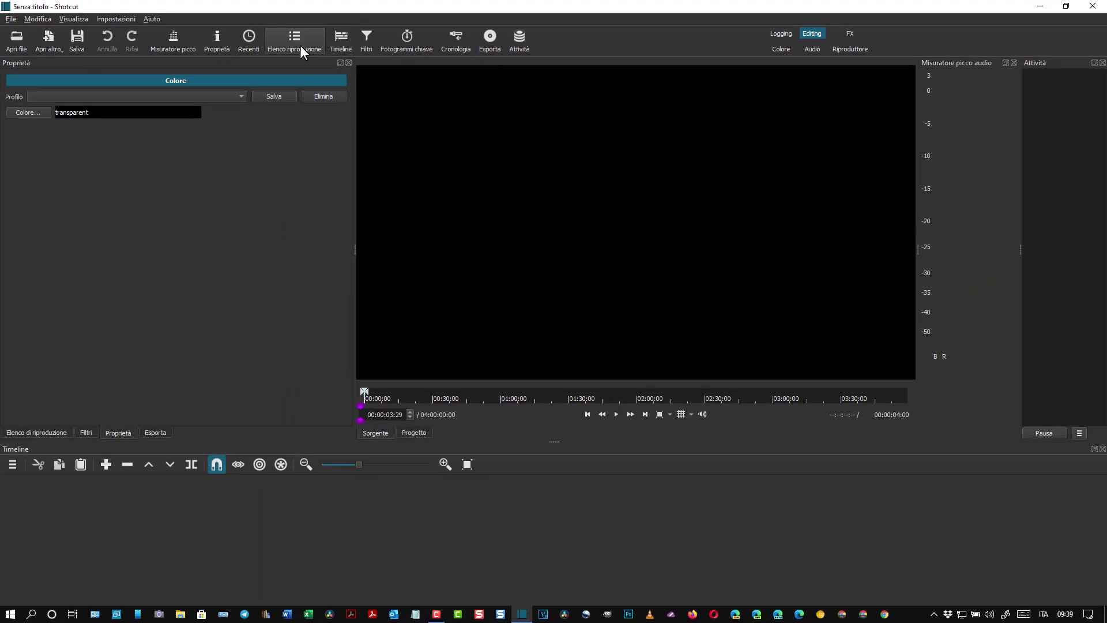
Add the transparent clip to the playlist and place it at the start of a new video track
left_click(300, 46)
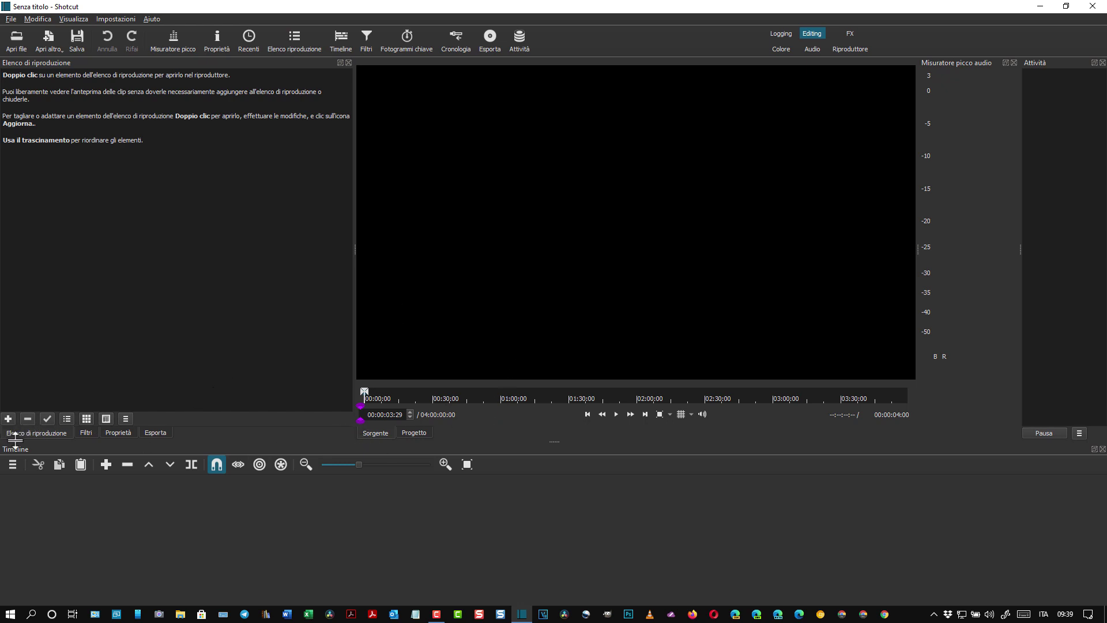
left_click(8, 421)
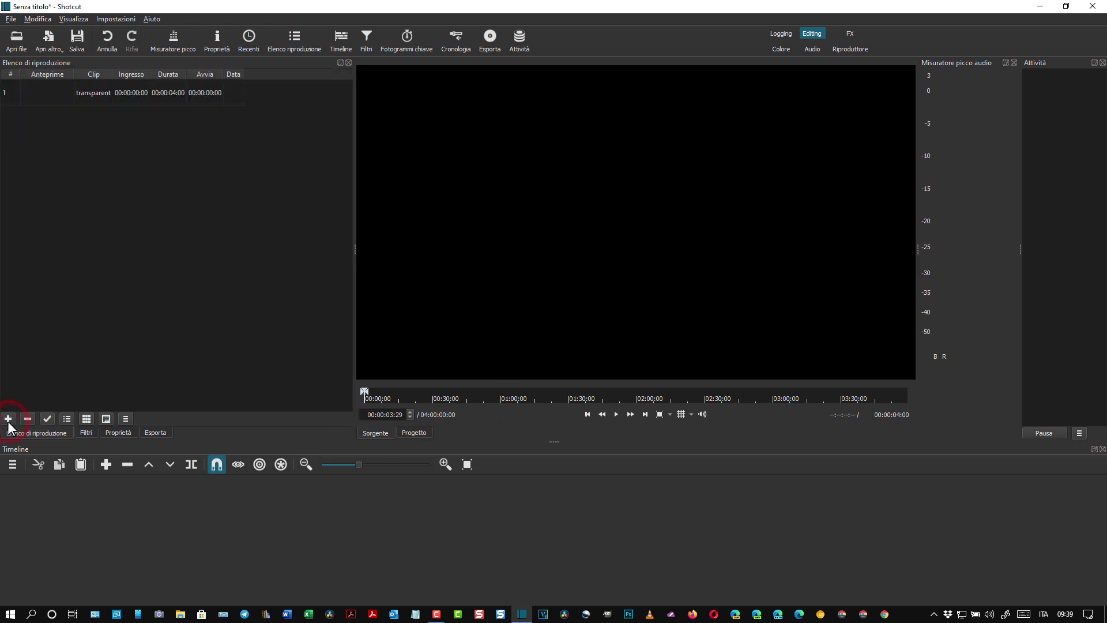
left_click(109, 91)
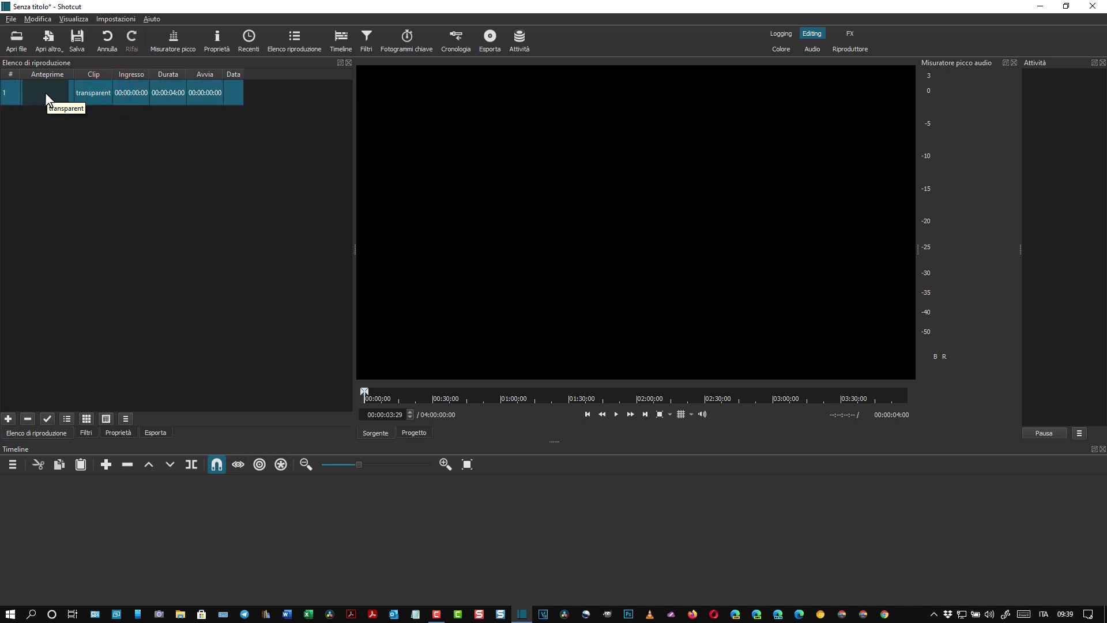
left_click_drag(45, 93, 149, 535)
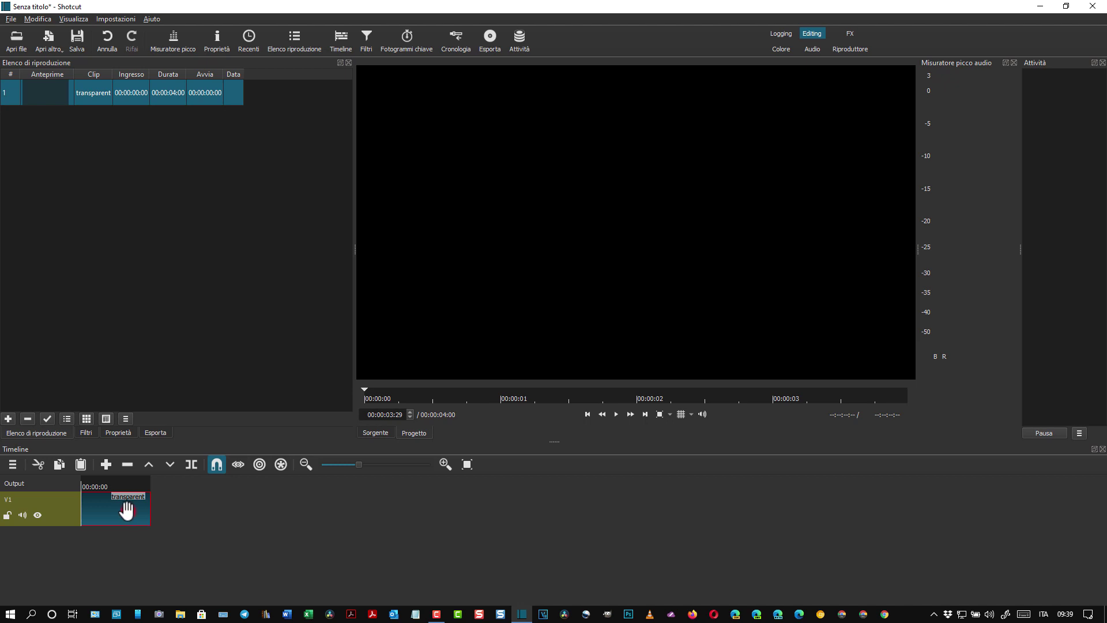
Apply the Text: Rich video filter to the transparent clip on track V1
left_click(127, 510)
left_click(444, 463)
left_click(444, 463)
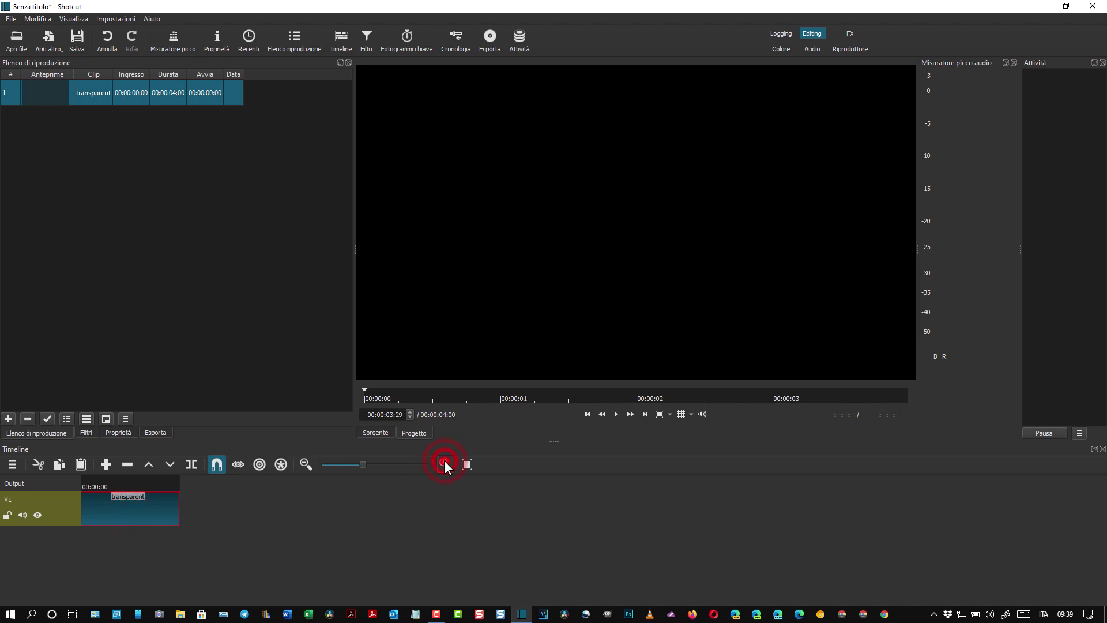
left_click(444, 463)
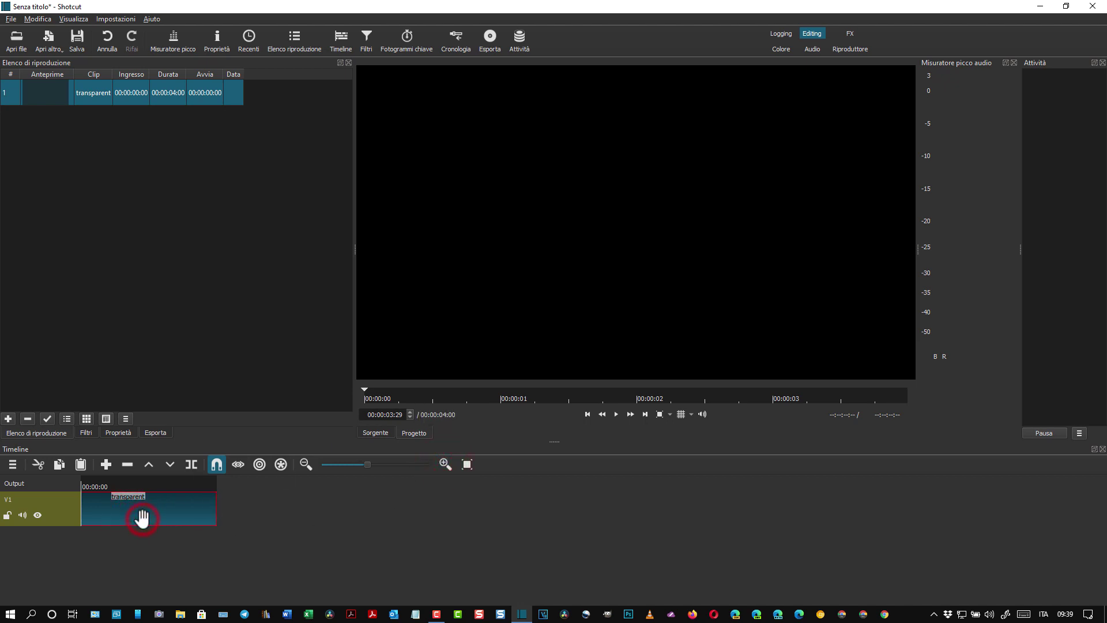
left_click(365, 38)
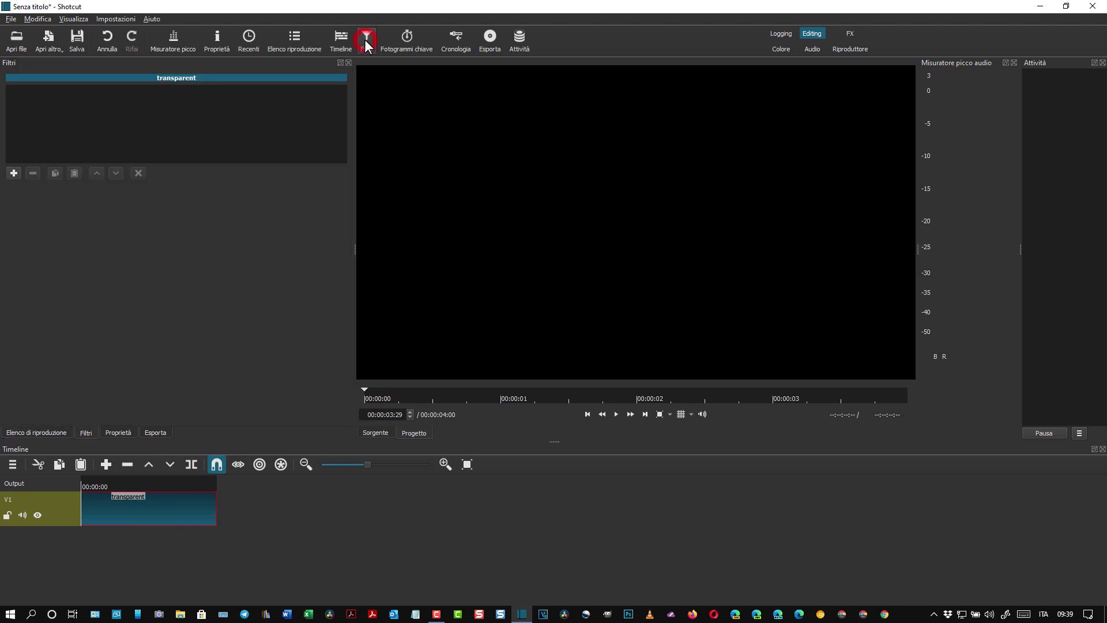
left_click(13, 173)
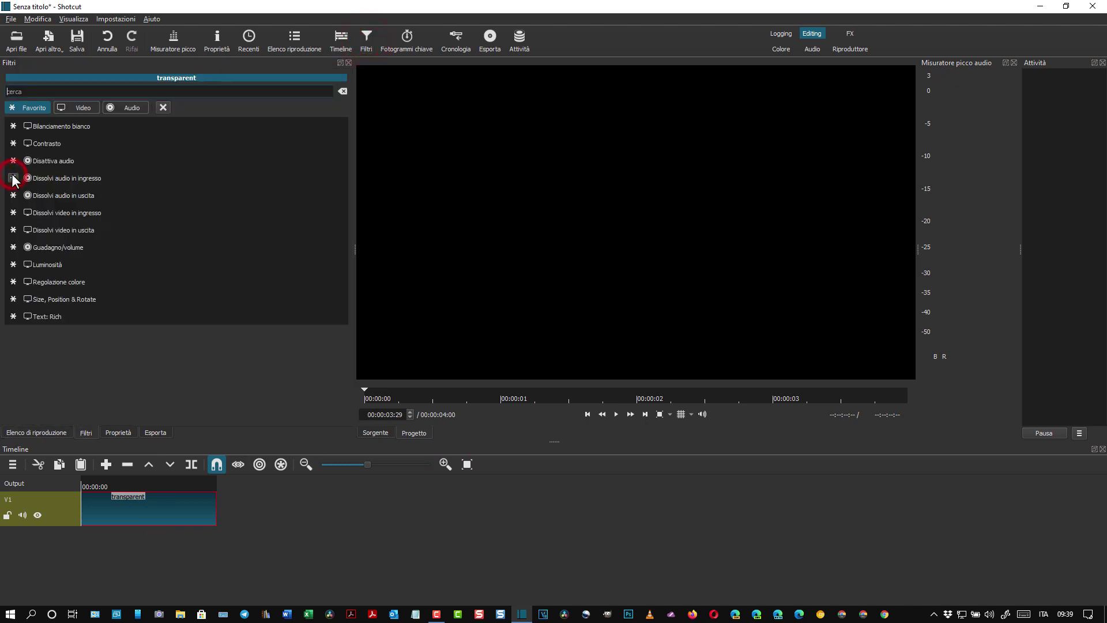
left_click(85, 103)
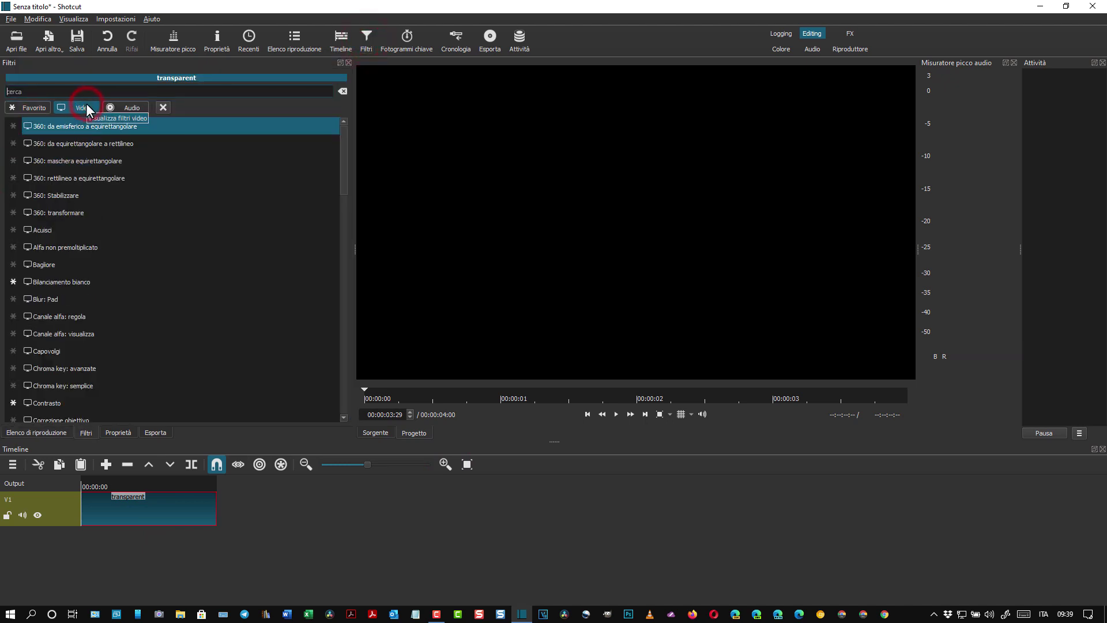
left_click_drag(344, 161, 344, 239)
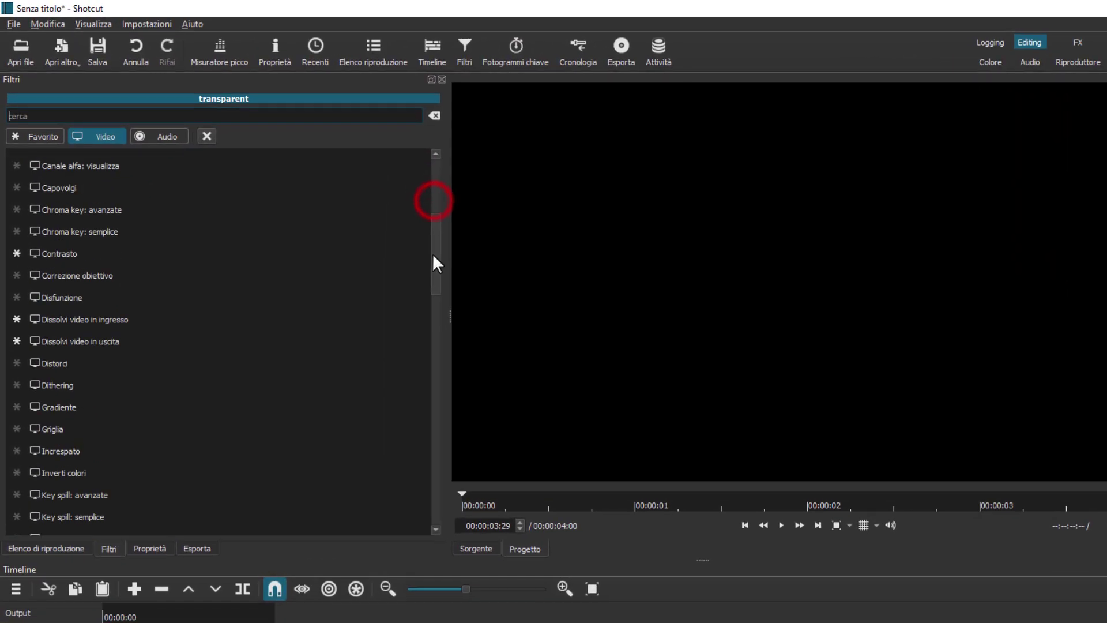
left_click_drag(432, 300, 434, 450)
left_click(71, 334)
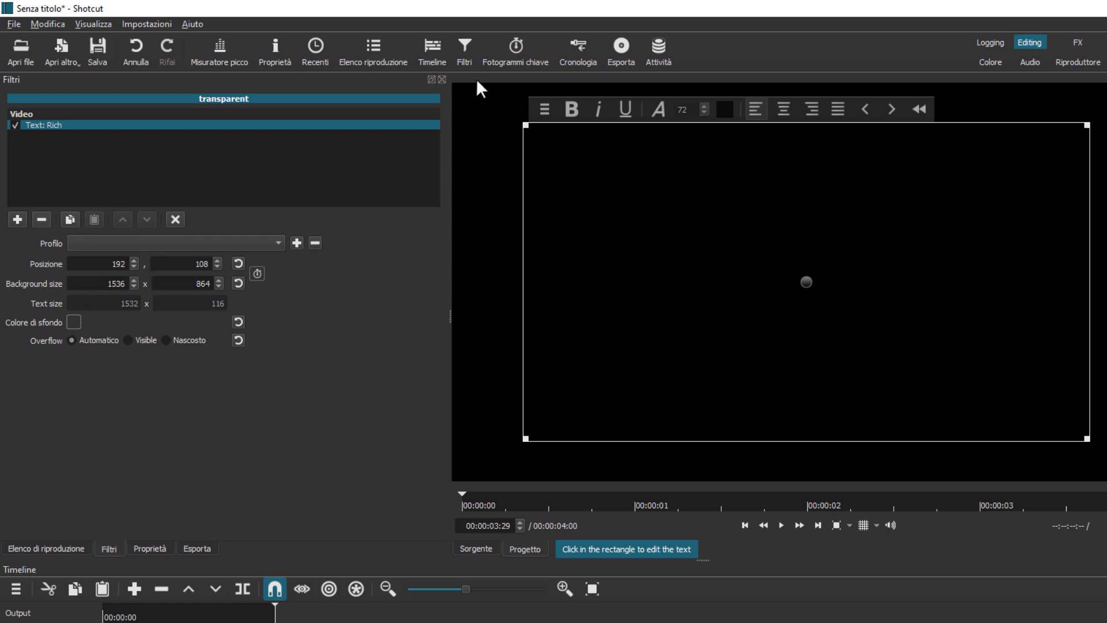
Set the rich text frame's position to 0, 0
left_click(533, 134)
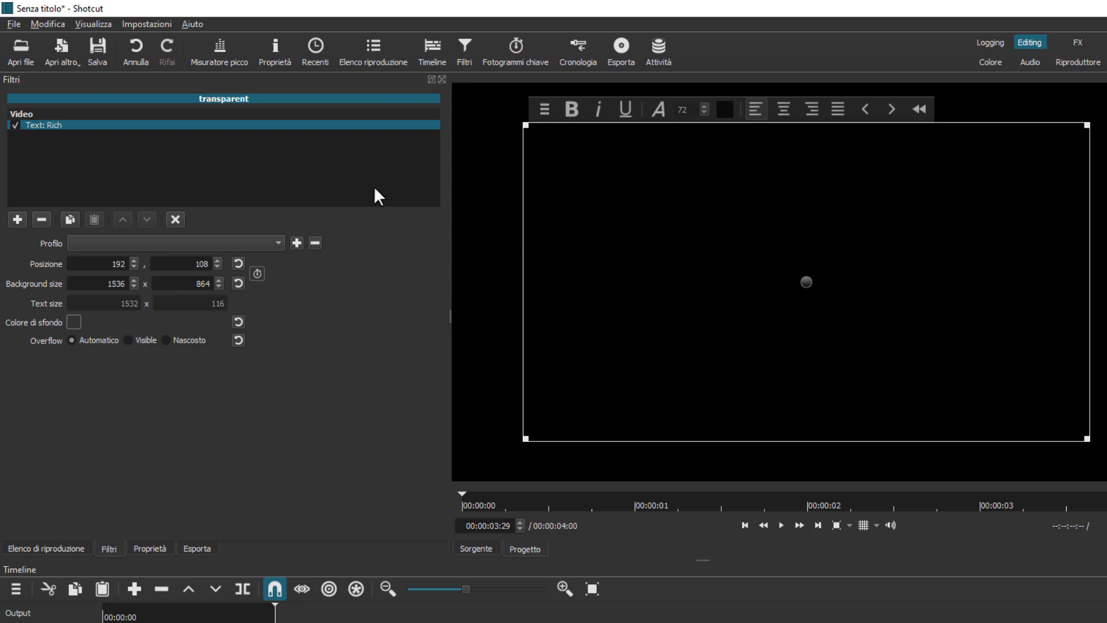
double_click(115, 264)
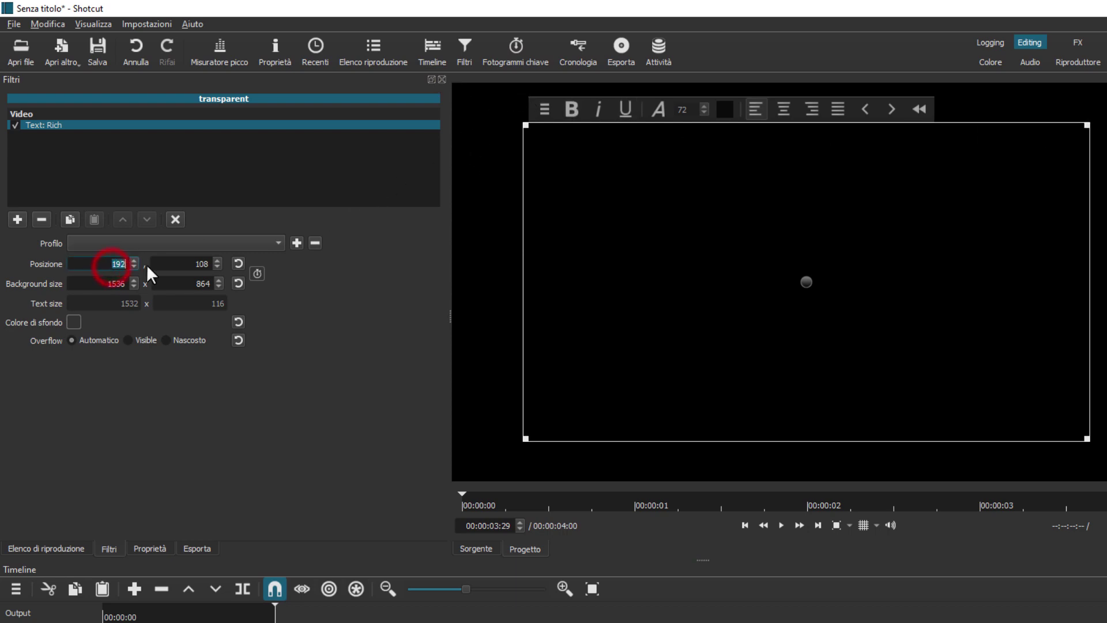
type("0")
left_click(186, 267)
double_click(186, 267)
type("0")
Set the rich text frame's background size to 1920 x 1080
double_click(103, 284)
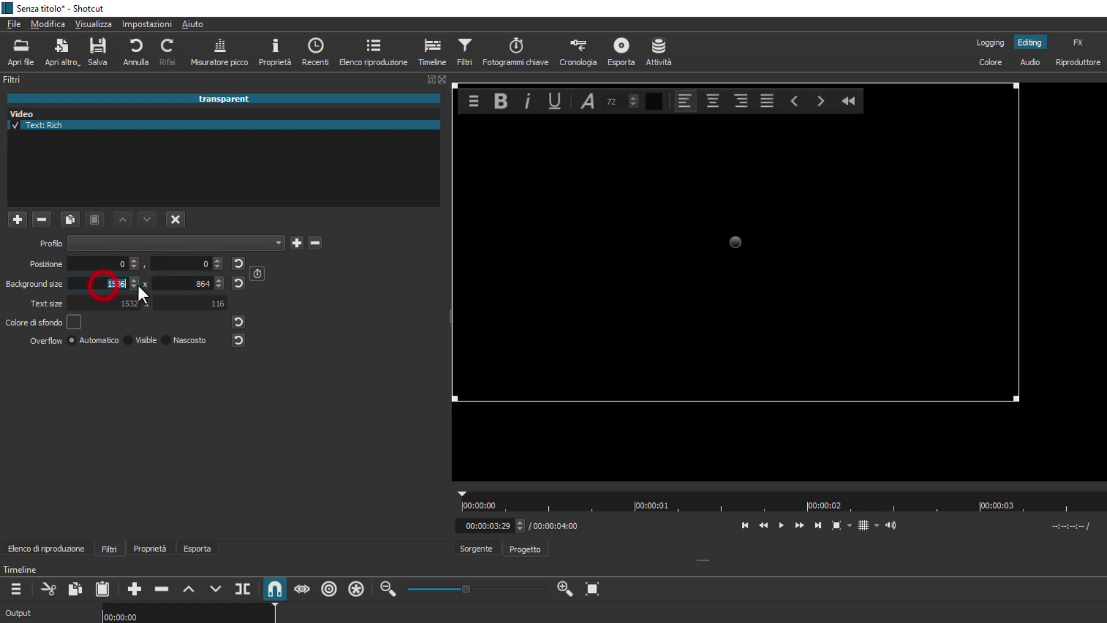
type("1920")
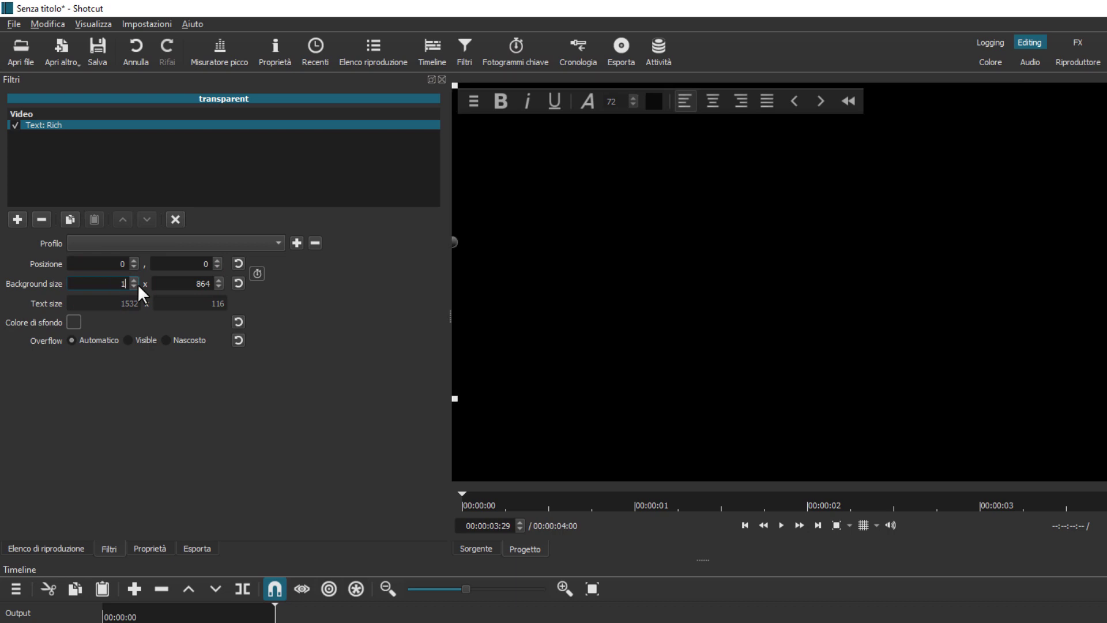
double_click(202, 282)
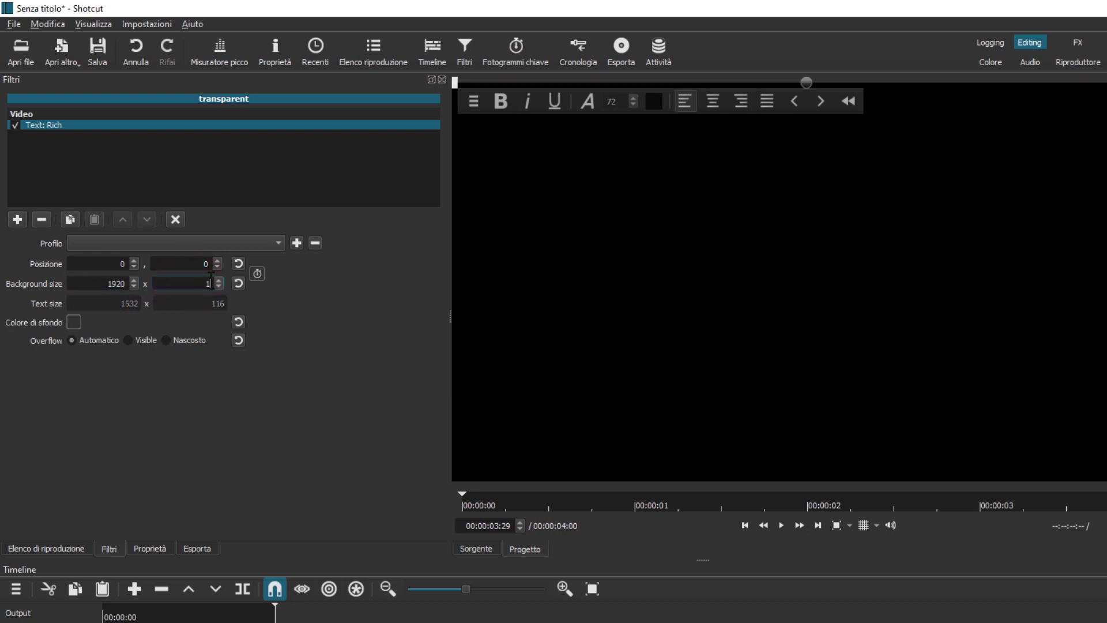
type("1080")
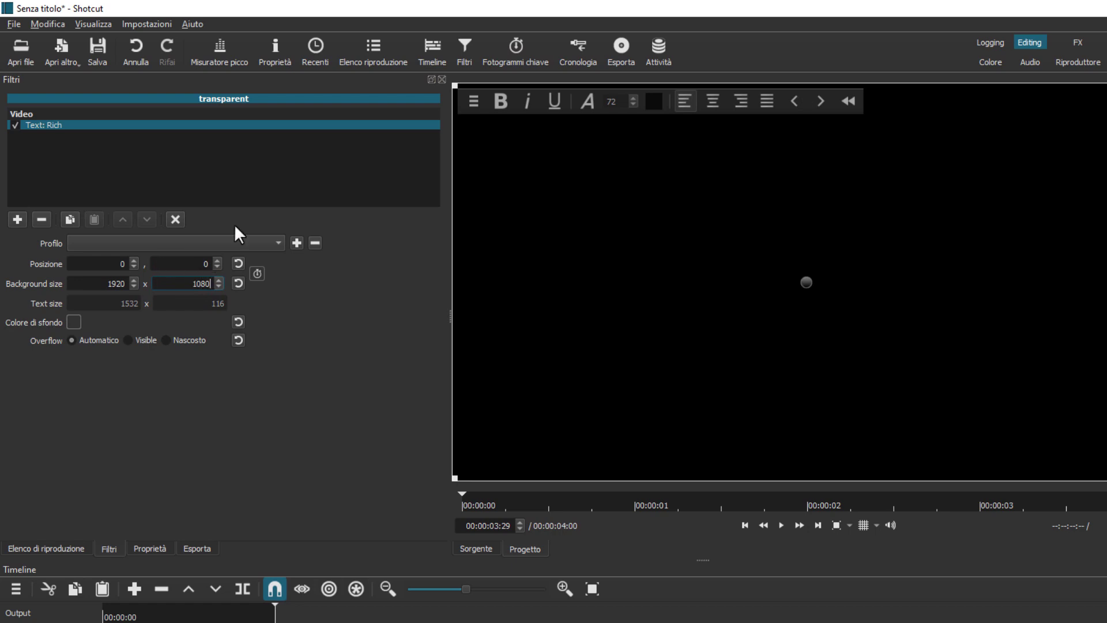
Check which video mode the project uses, leaving the setting as it is
left_click(149, 20)
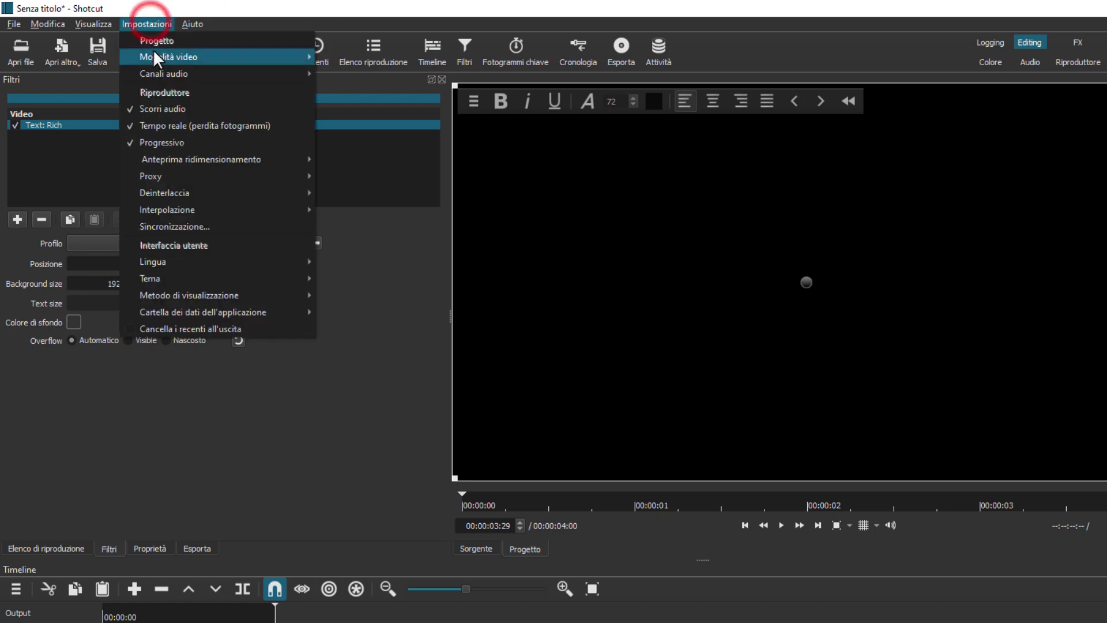
mouse_move(155, 55)
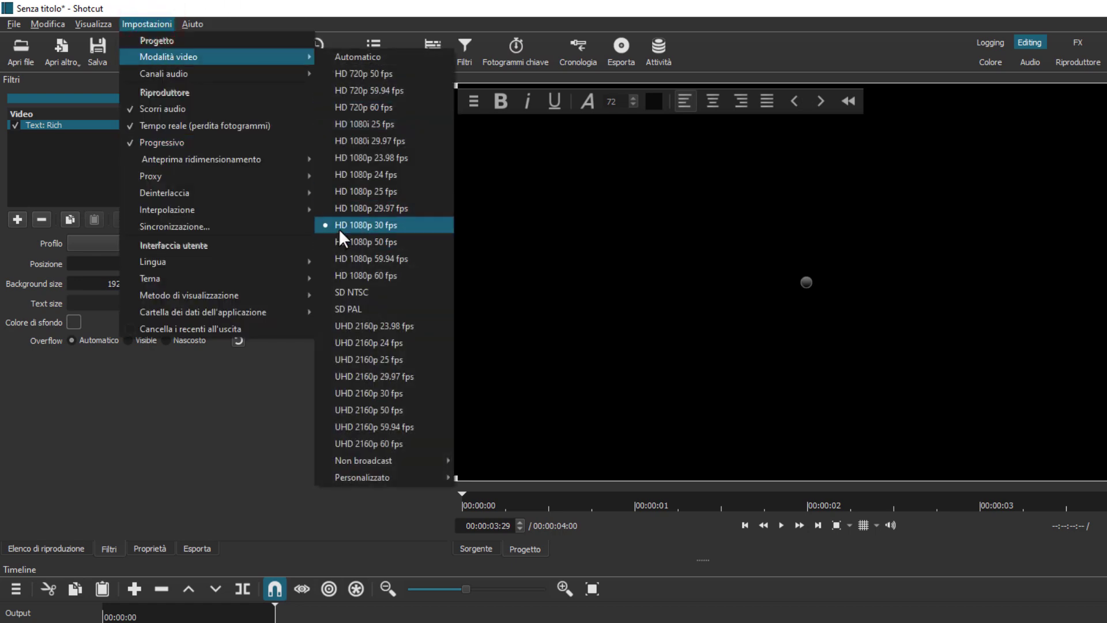
left_click(226, 388)
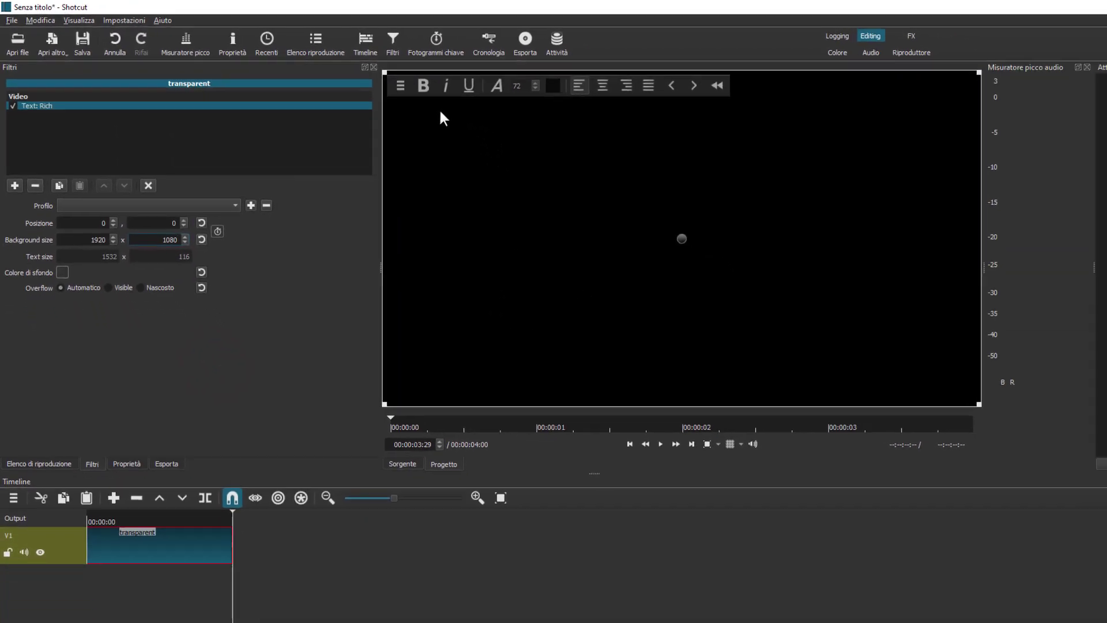
Enter the text "ISCRIVITI" and "AL CANALE" on two lines in the rich text frame
left_click(407, 98)
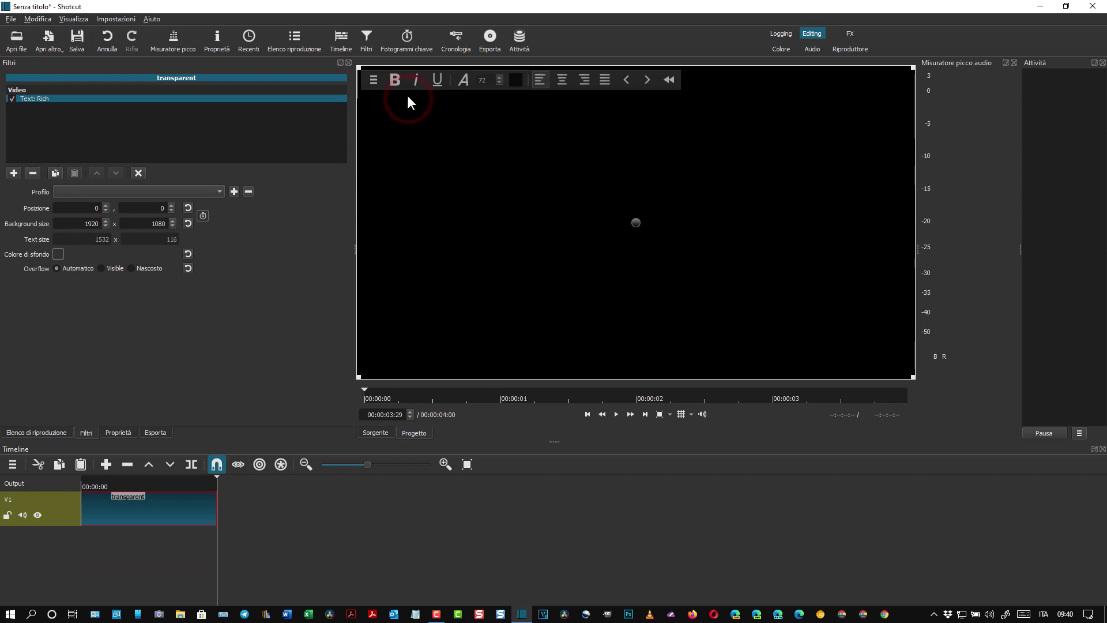
type("ISCRIVITI")
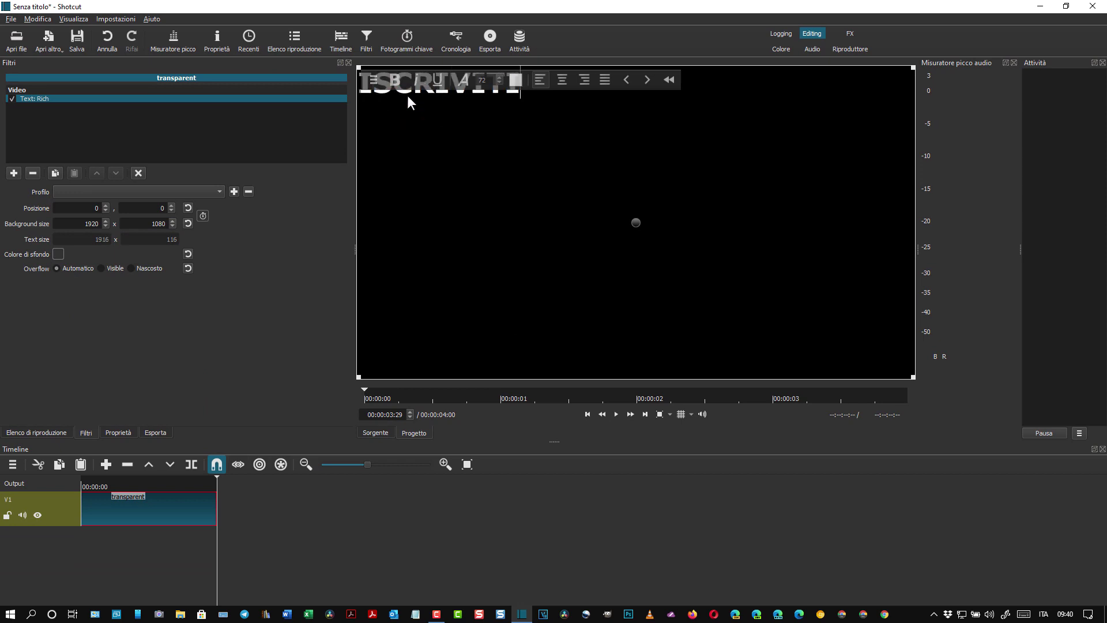
key("Return")
type("AL CANALE")
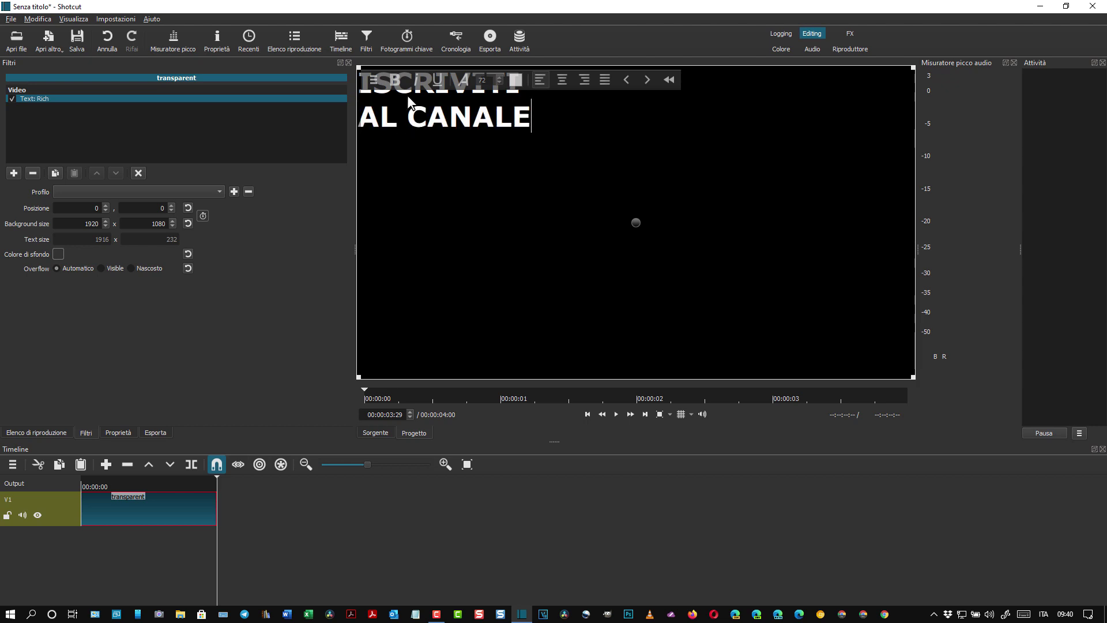
Centre both text lines horizontally and colour them dark red (#aa0000)
left_click_drag(531, 116, 355, 75)
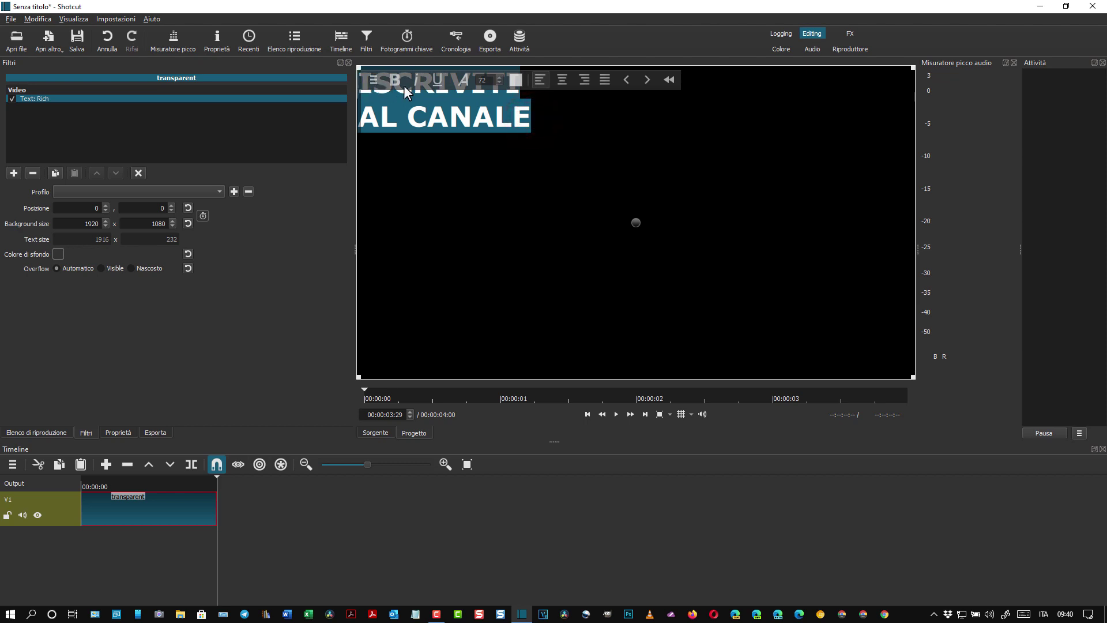
left_click(564, 80)
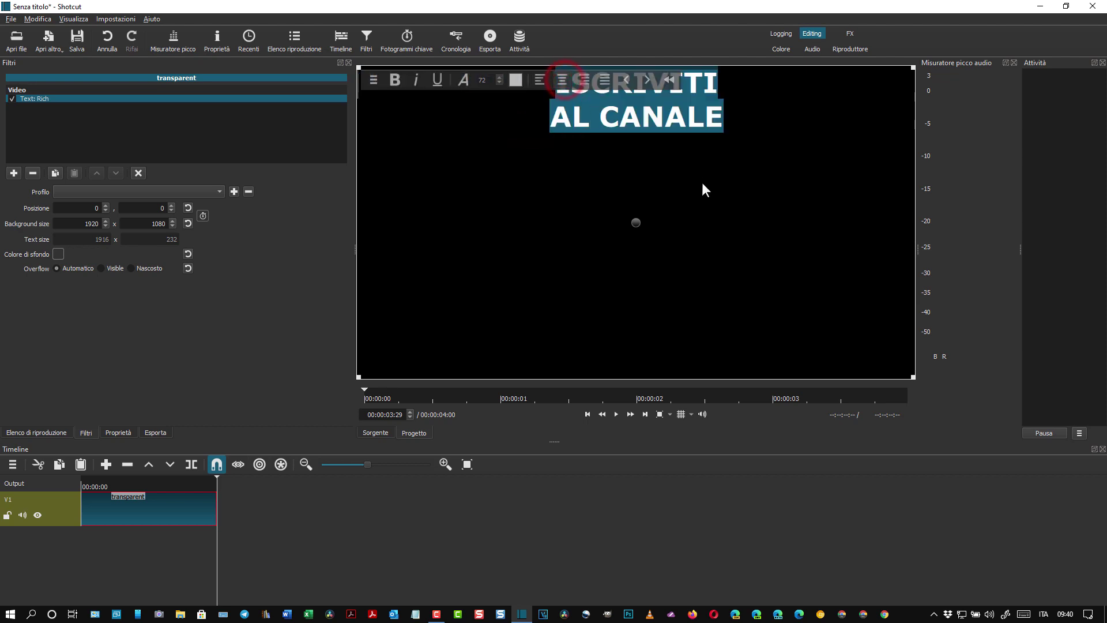
left_click(514, 81)
left_click(432, 203)
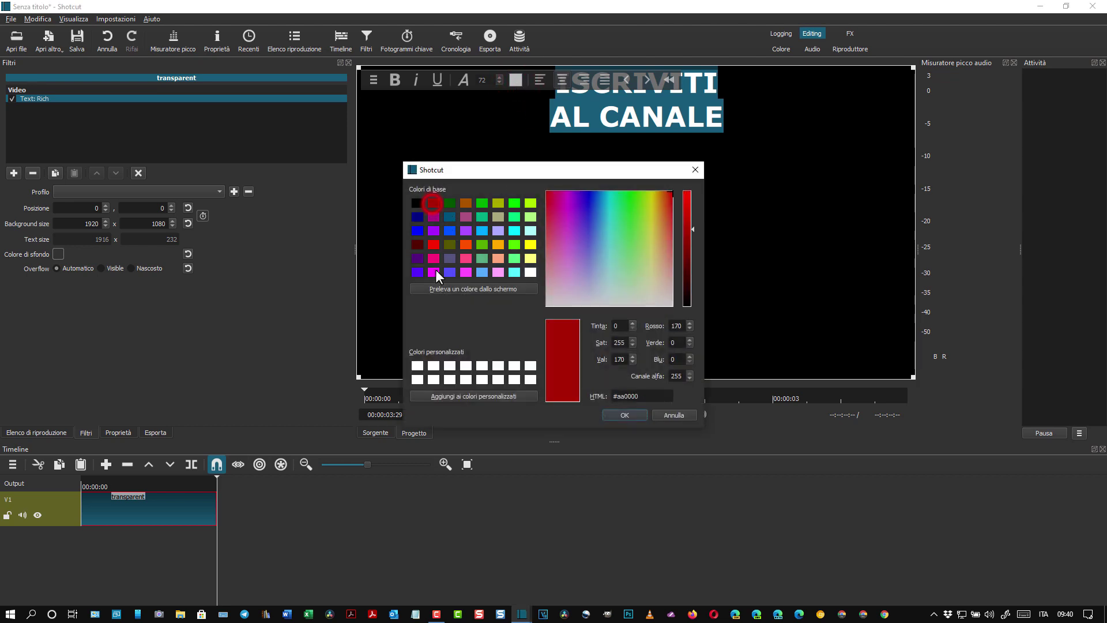
left_click(628, 415)
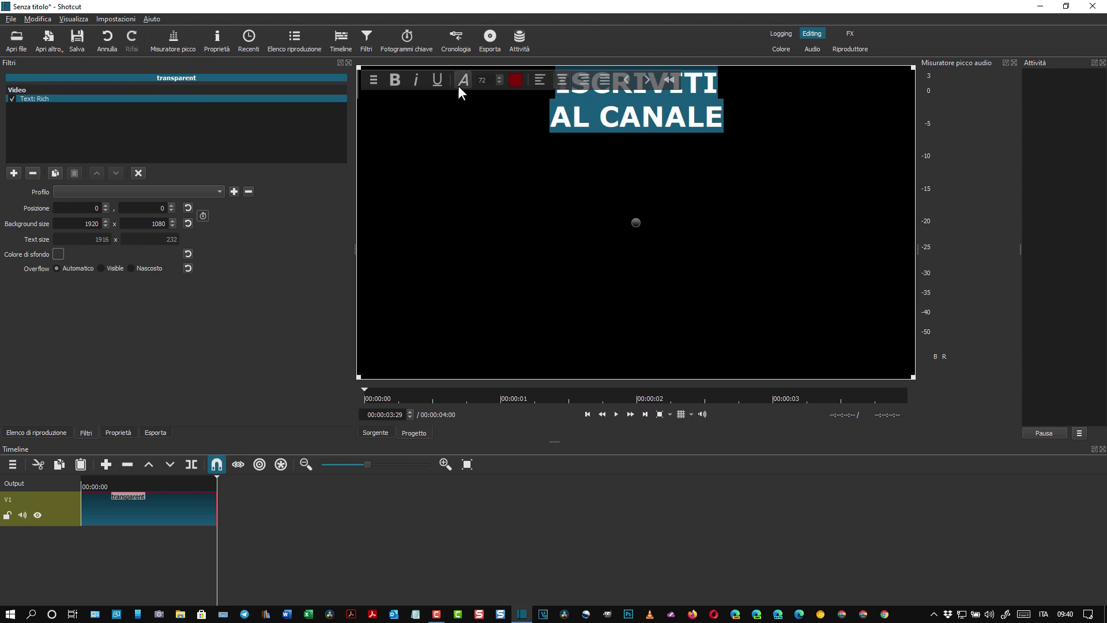
Enlarge both text lines to font size 141 and insert a blank line above them
left_click(500, 77)
left_click_drag(500, 78, 484, 104)
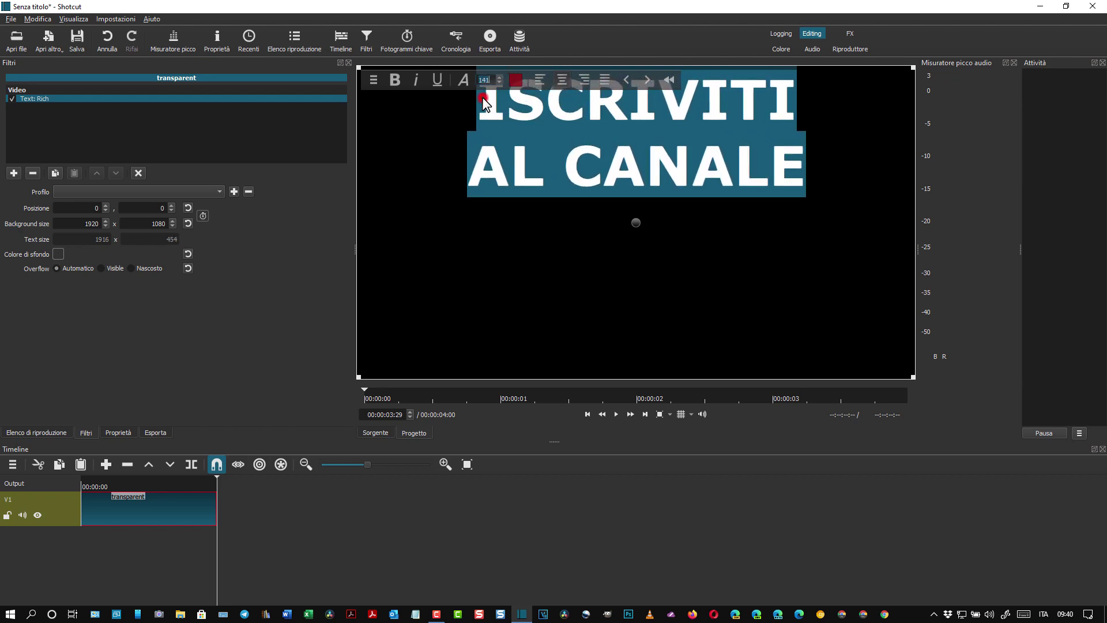
left_click(483, 104)
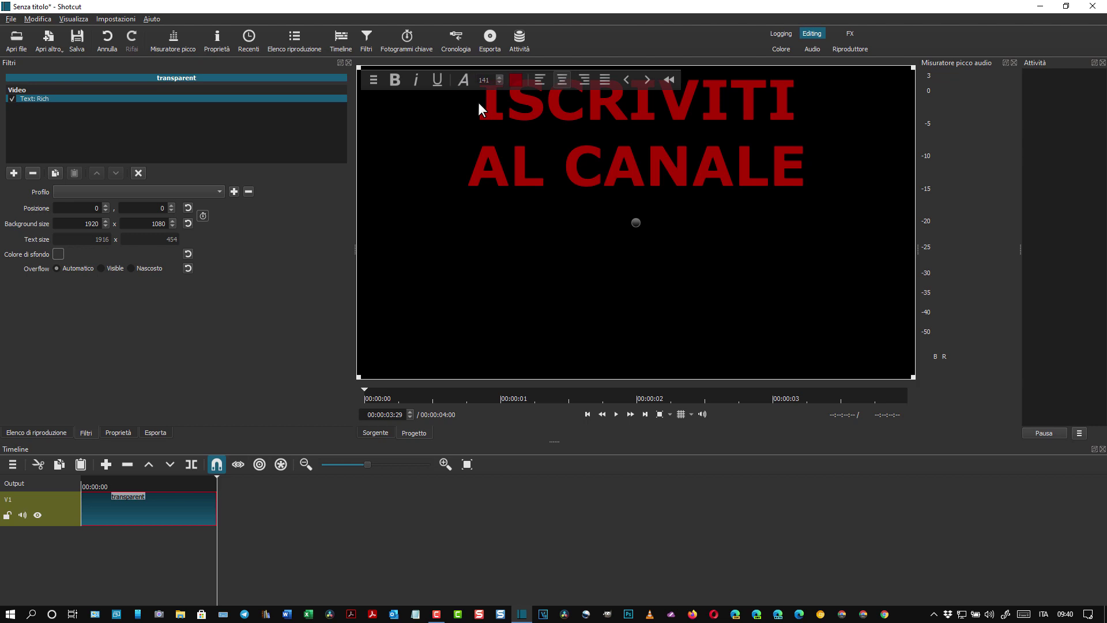
key("Return")
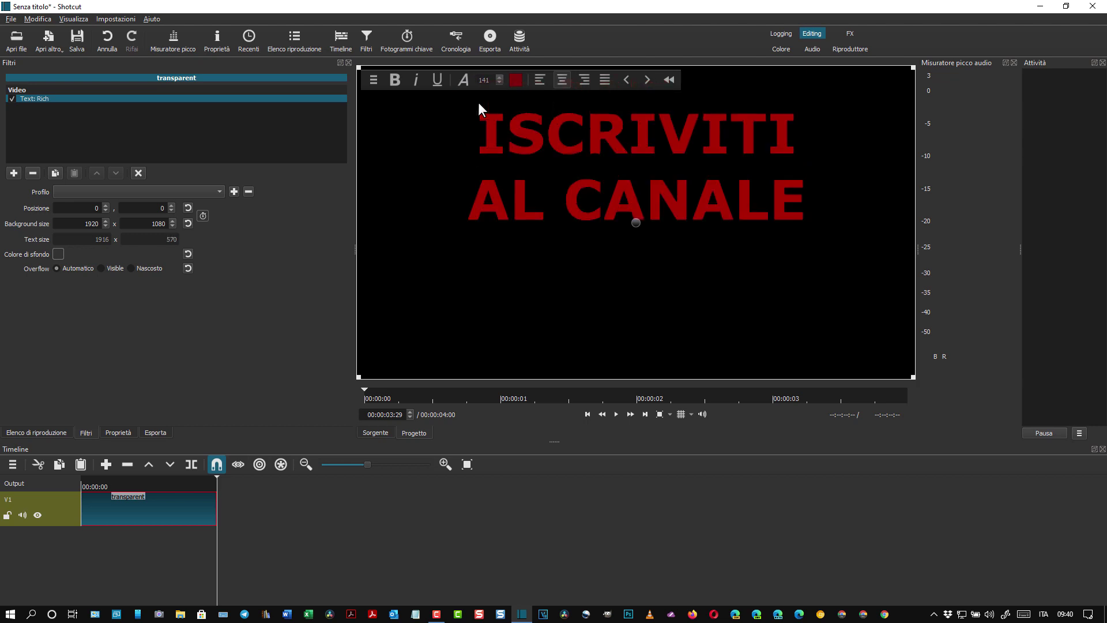
Change the font of both text lines, "ISCRIVITI" and "AL CANALE", to Chalk-y in Regular style
left_click_drag(481, 124, 808, 196)
left_click(465, 80)
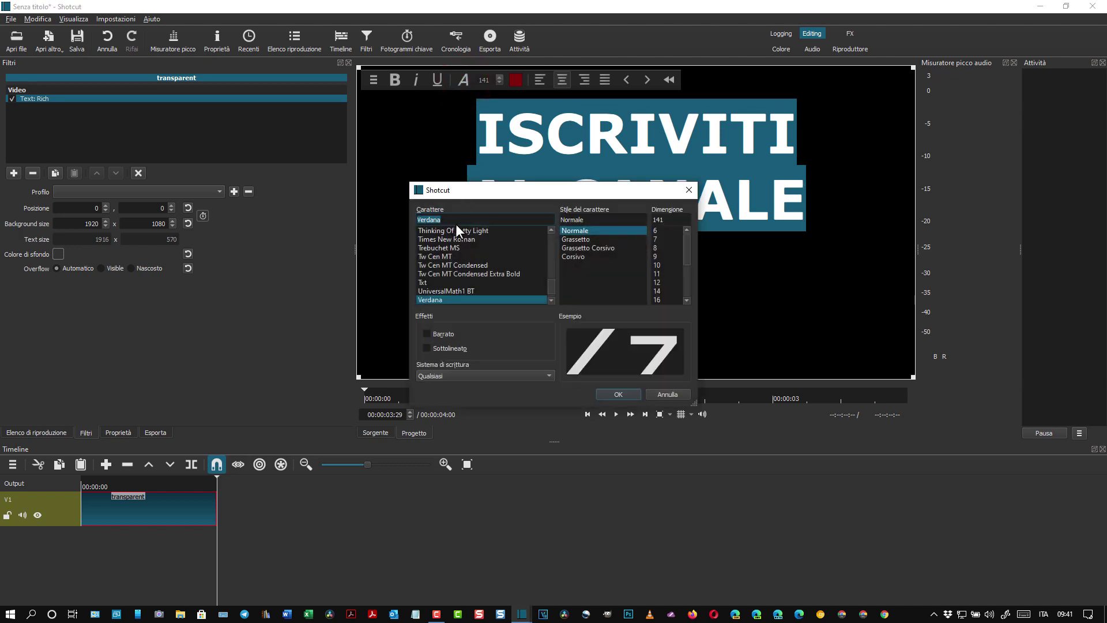
type("c")
left_click(552, 300)
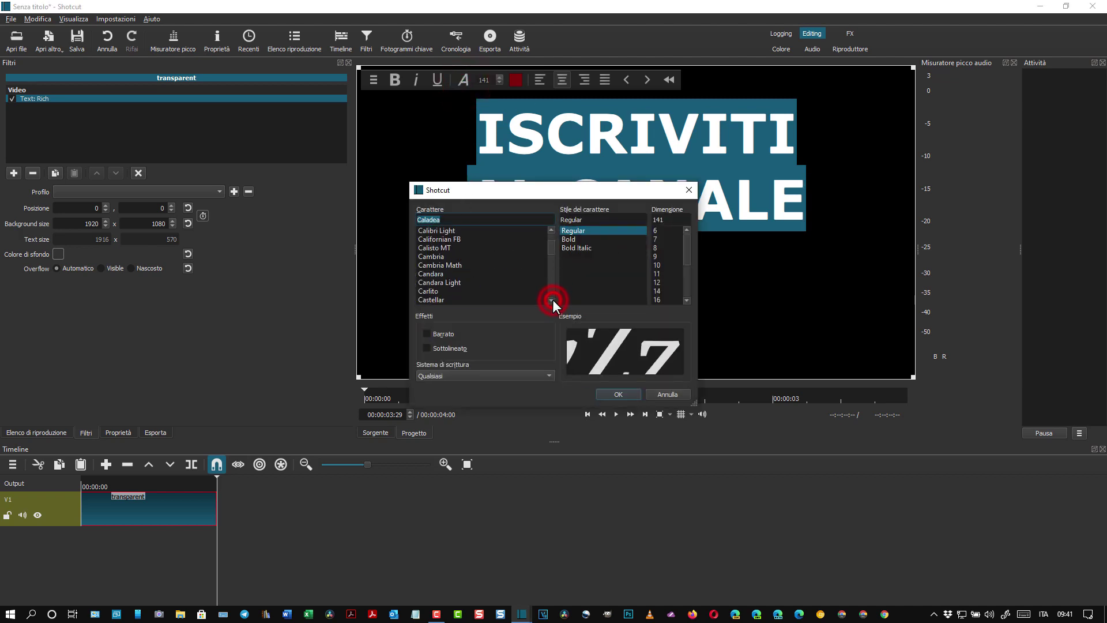
left_click(552, 300)
left_click(552, 300)
left_click(552, 300)
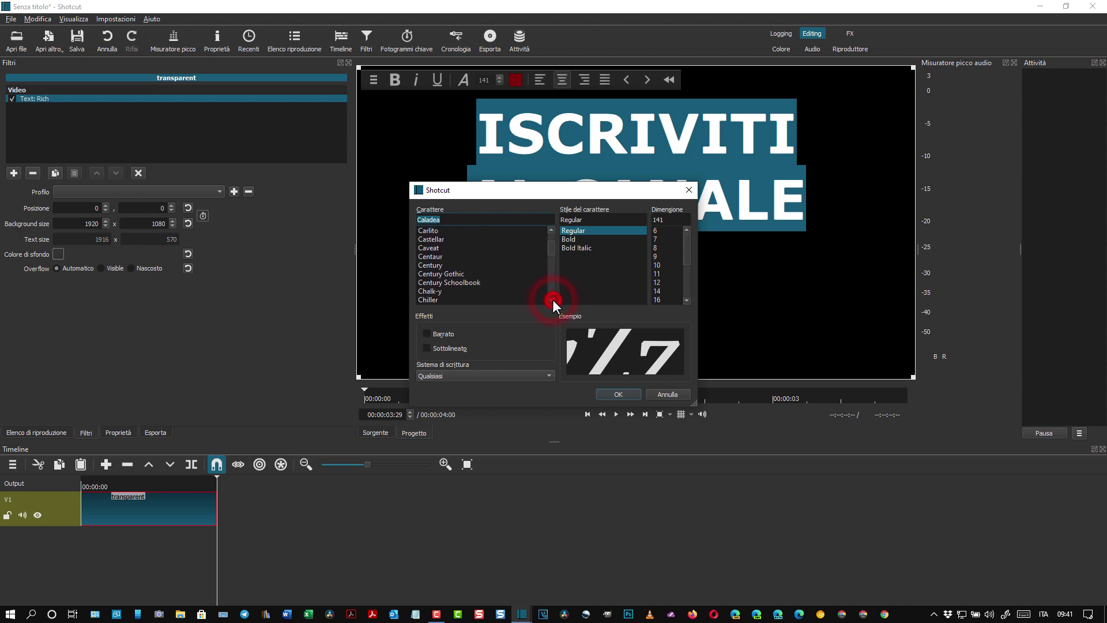
left_click(429, 291)
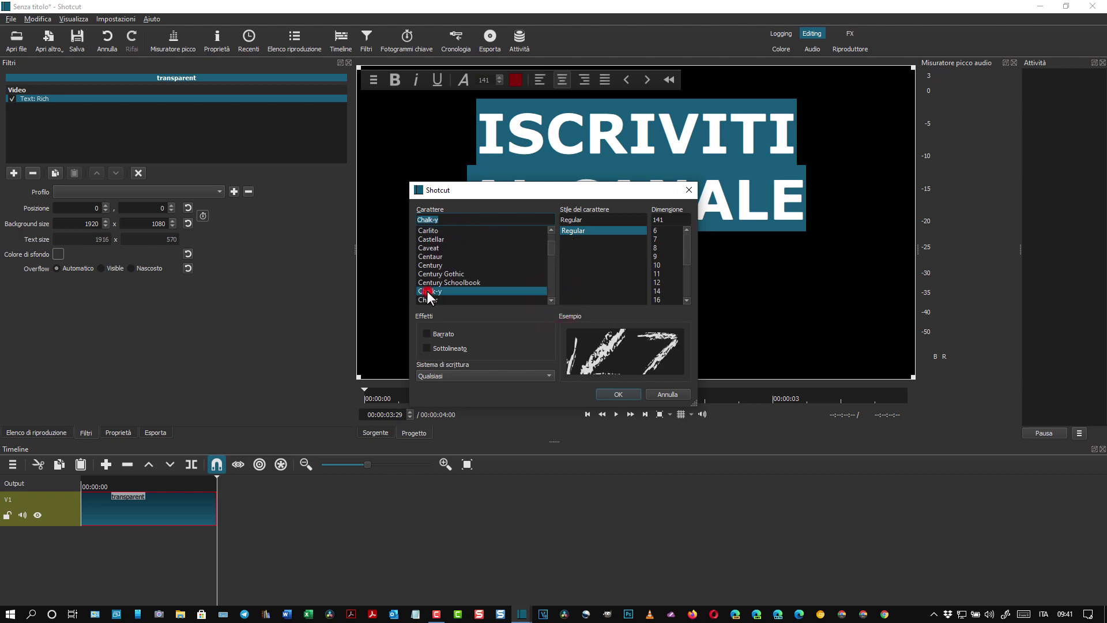
left_click(618, 395)
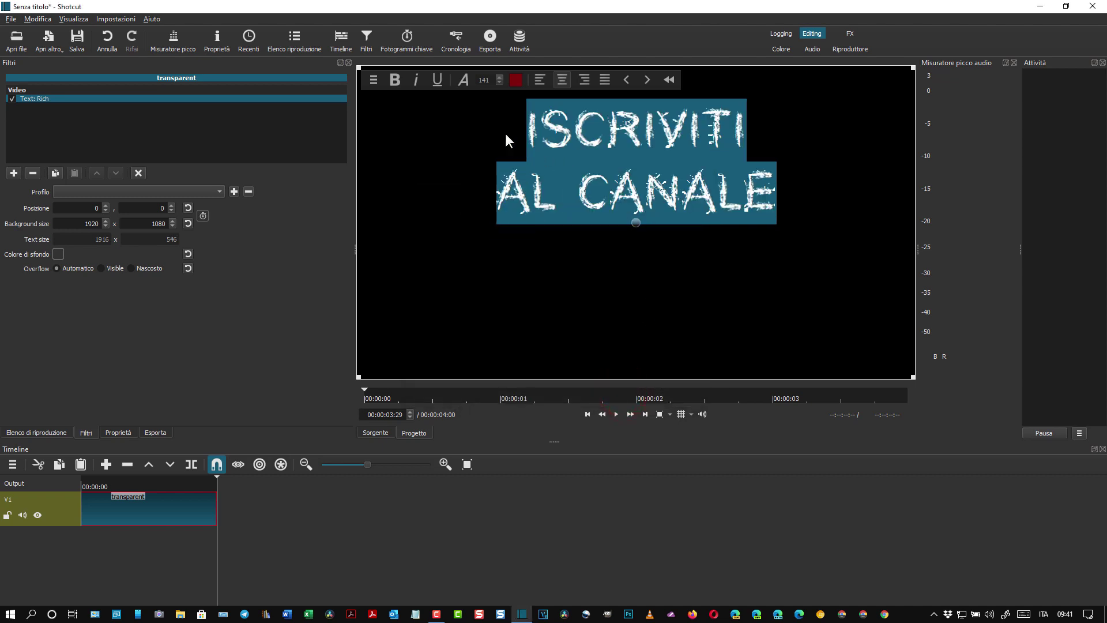
Enlarge both text lines to font size 250 so they fill most of the frame
left_click(394, 80)
left_click(500, 78)
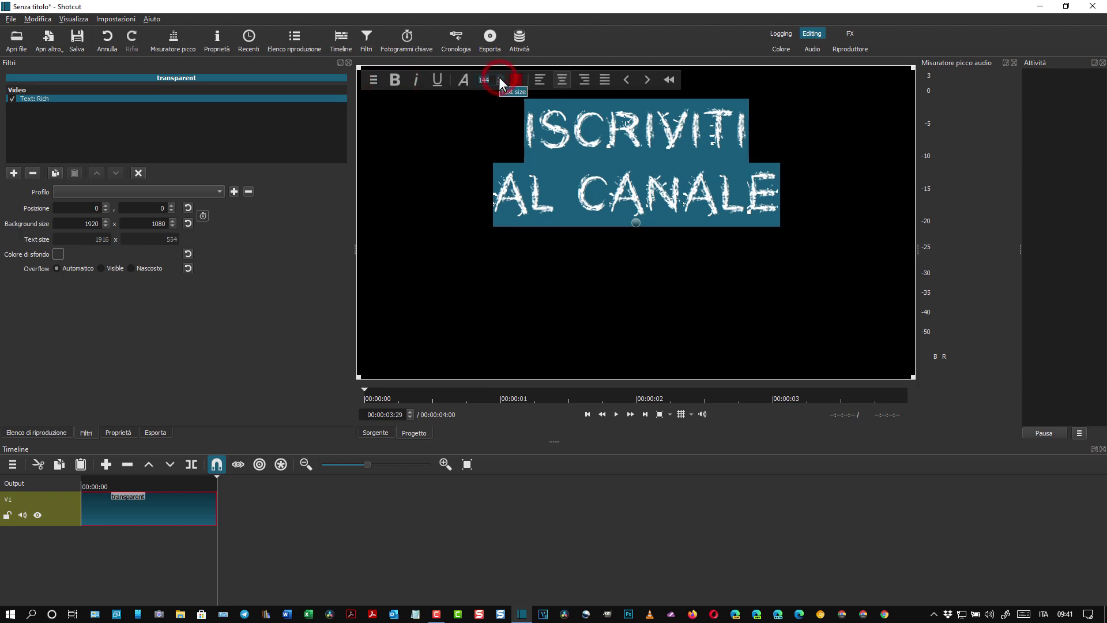
left_click_drag(499, 77, 499, 78)
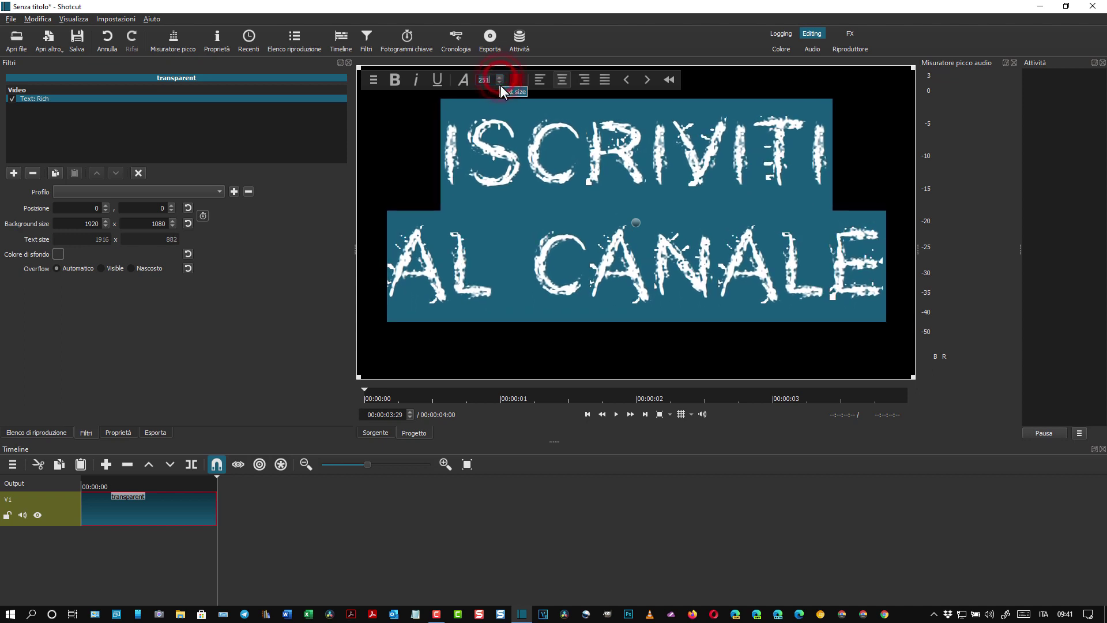
left_click(500, 83)
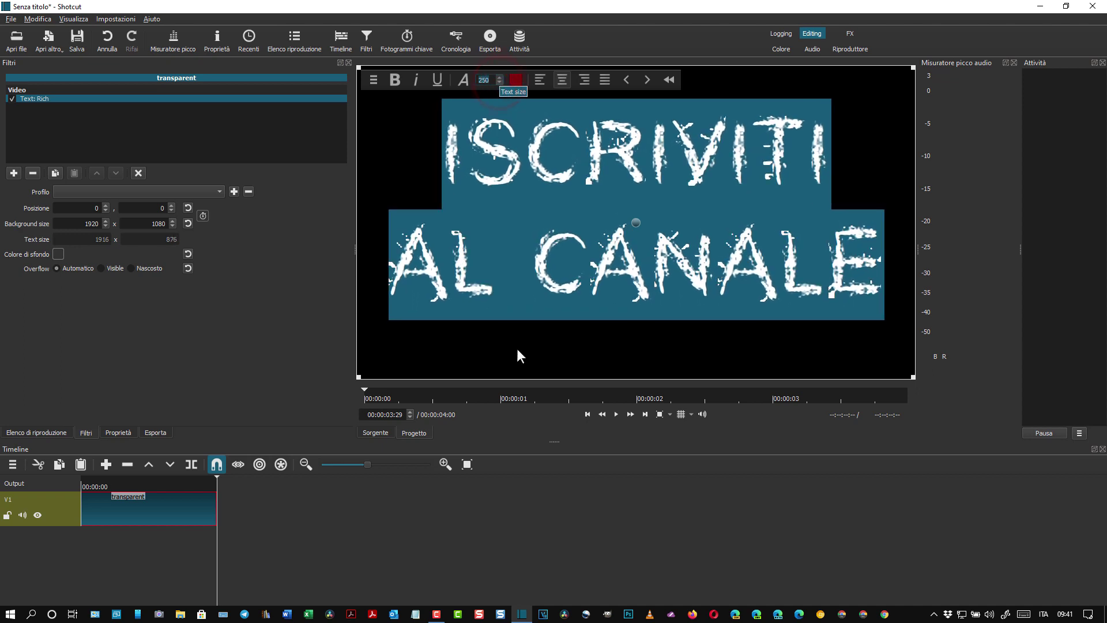
left_click(516, 348)
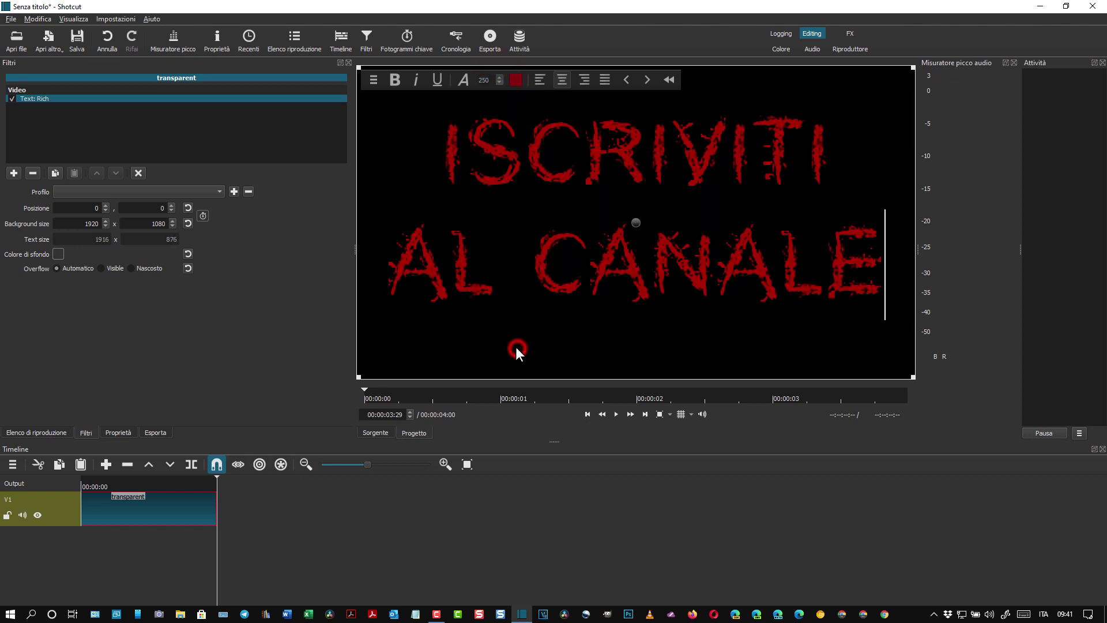
Choose the WebM VP9 with alpha channel preset for exporting the timeline with its transparent background
left_click(218, 476)
left_click_drag(212, 476, 99, 477)
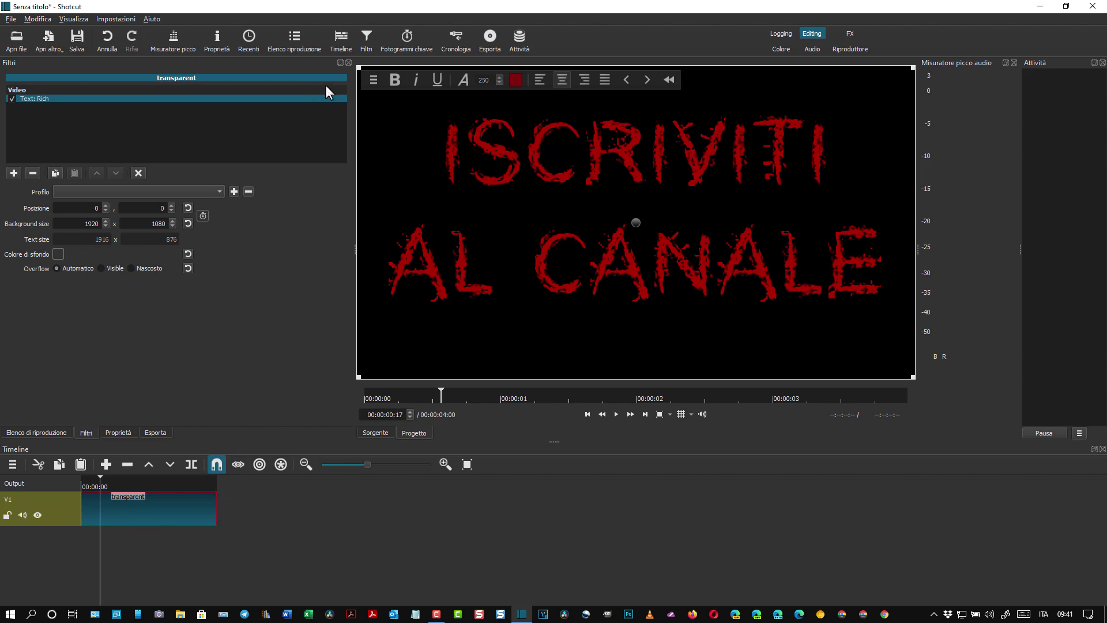
left_click(490, 38)
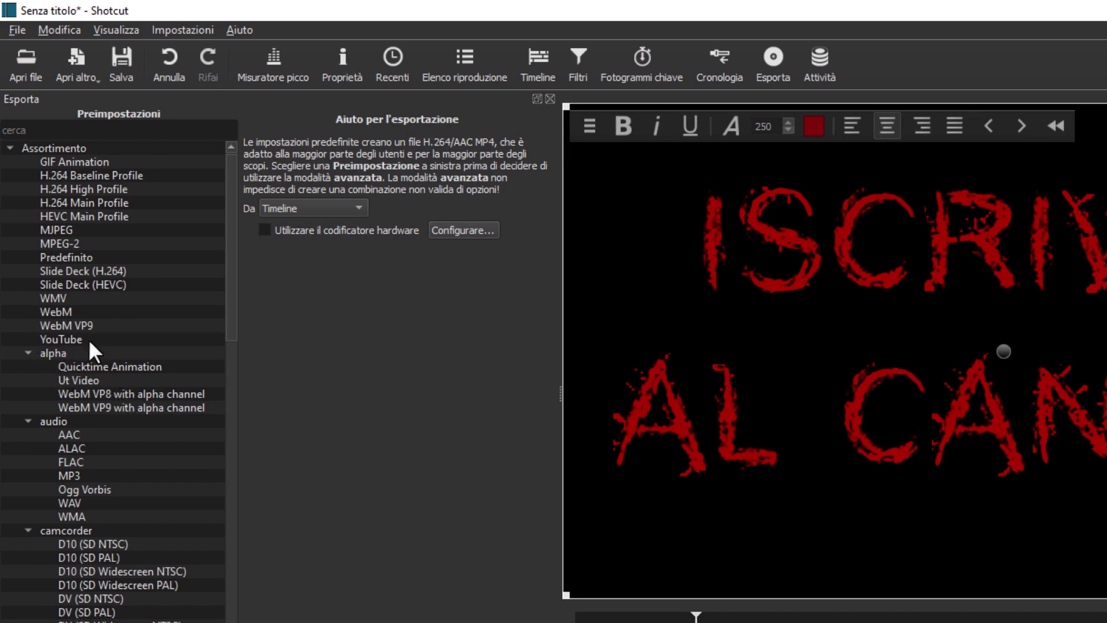
left_click(93, 403)
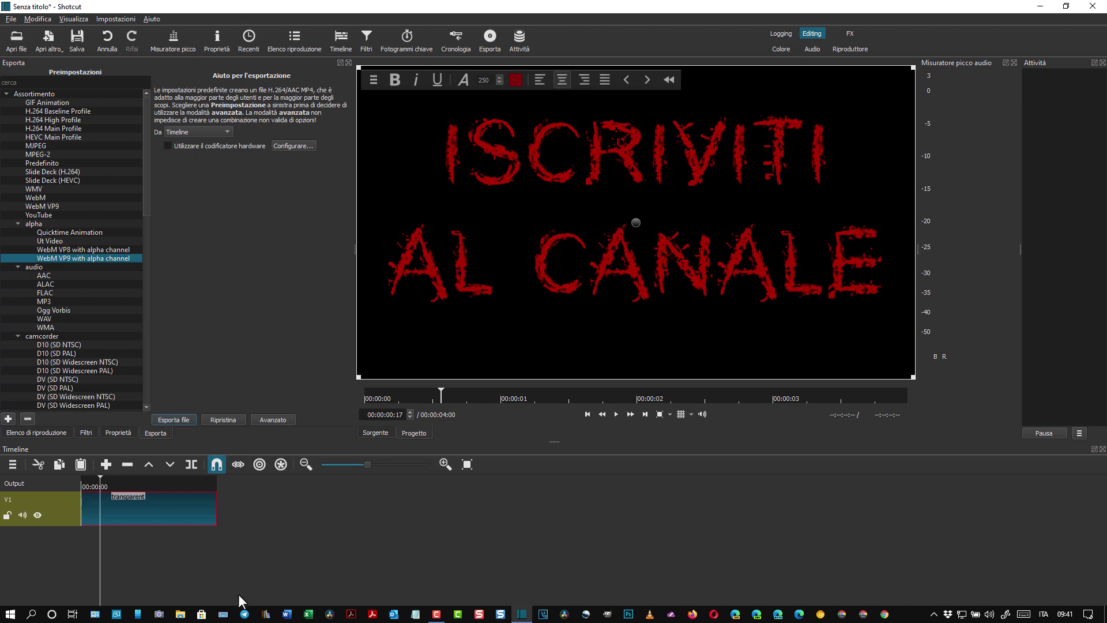
Check the exported test 1.webm video from the Download folder in VLC, closing the player and folder window when done
left_click(180, 615)
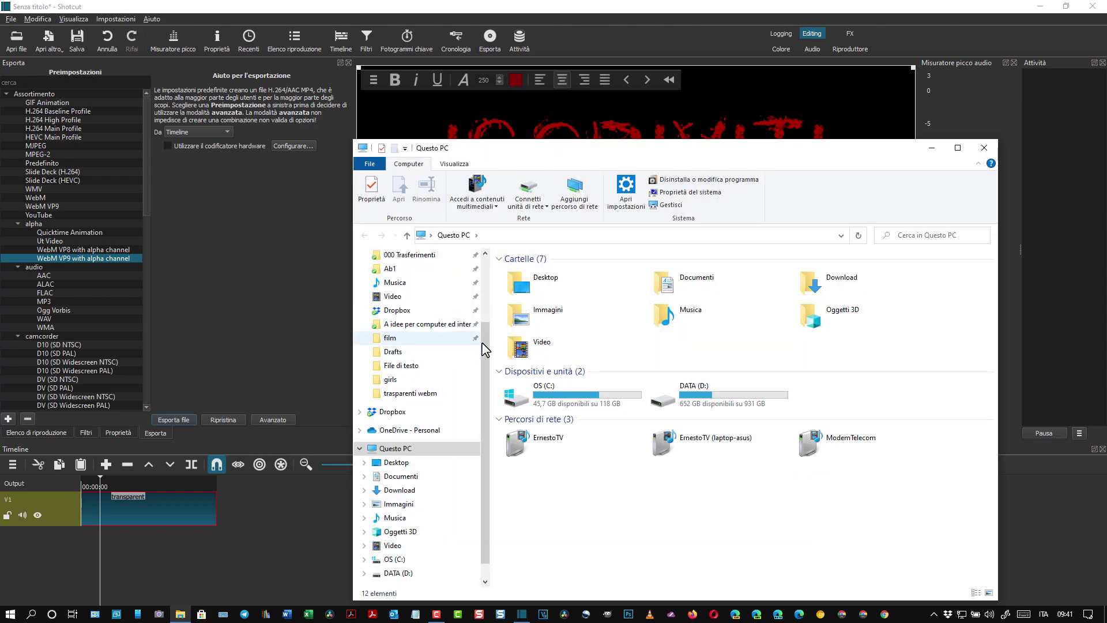
left_click_drag(485, 345, 487, 312)
left_click(400, 518)
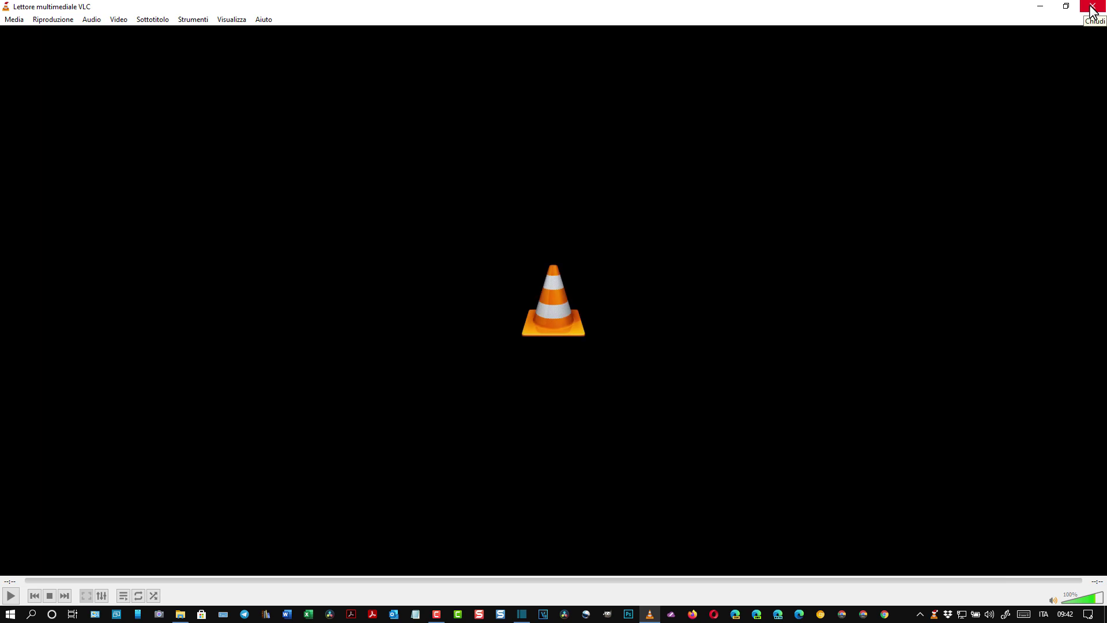
left_click(1093, 9)
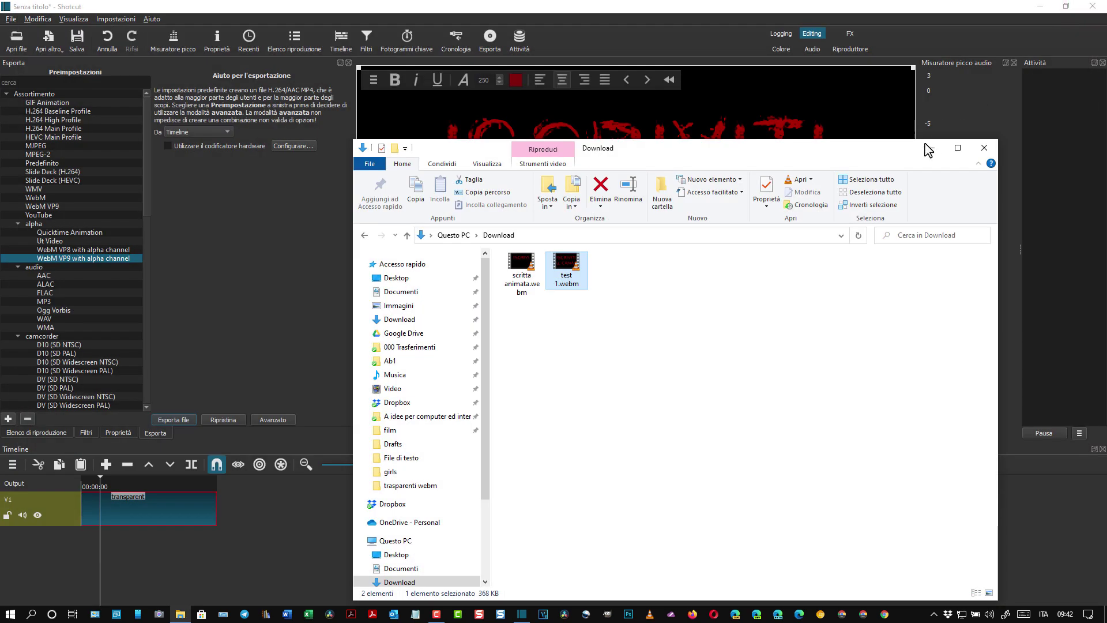
left_click(984, 148)
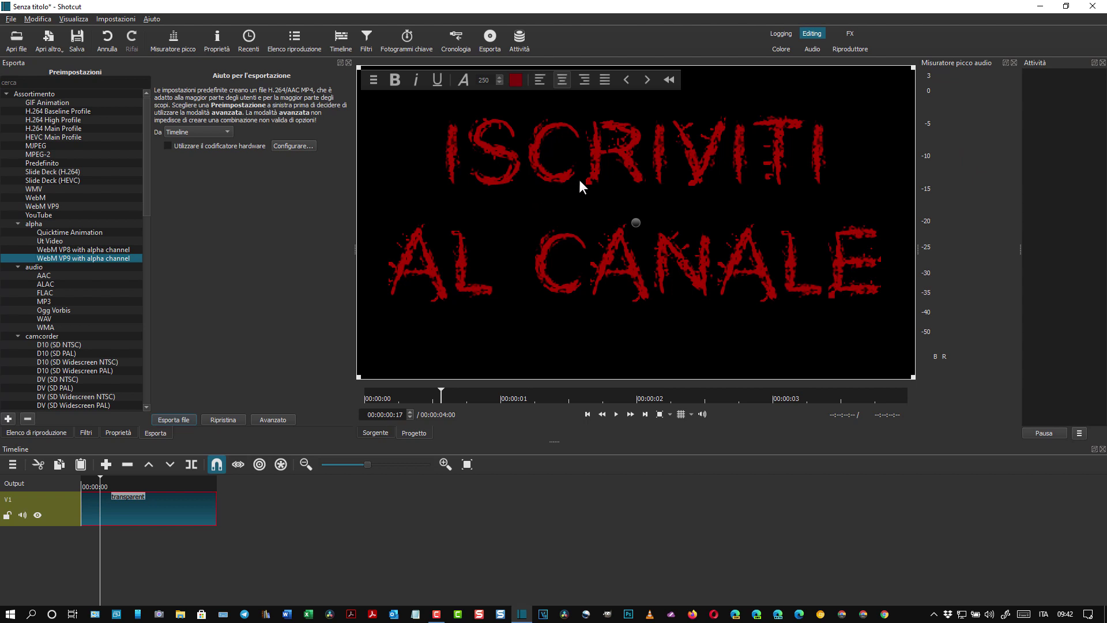
Copy the Text: Rich filter of the transparent clip on track V1
left_click(141, 511)
left_click(366, 39)
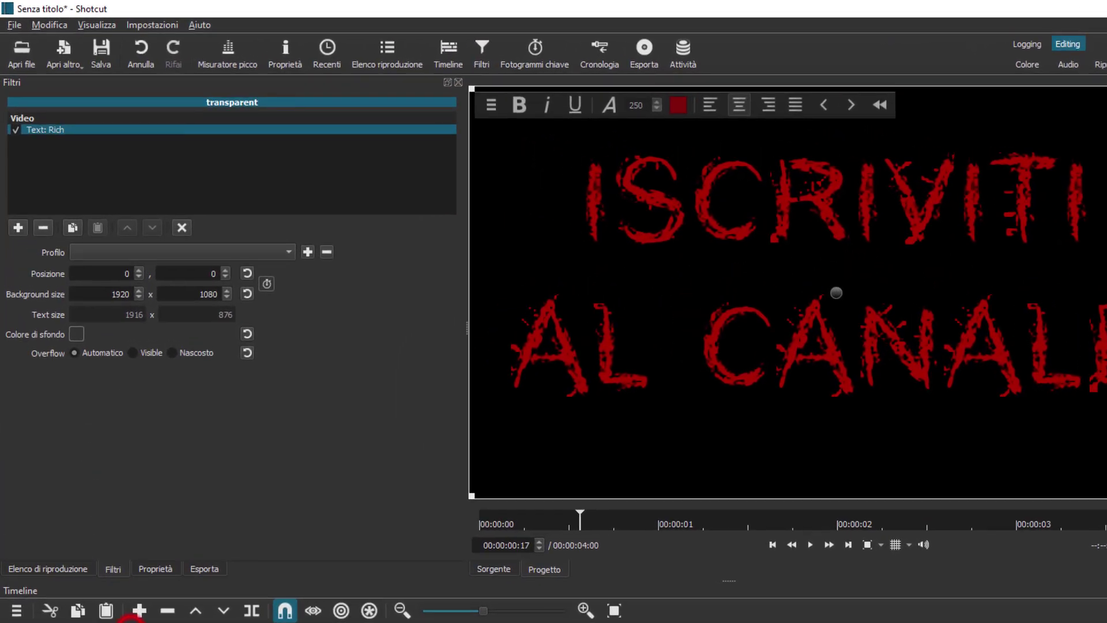
left_click_drag(136, 619, 108, 620)
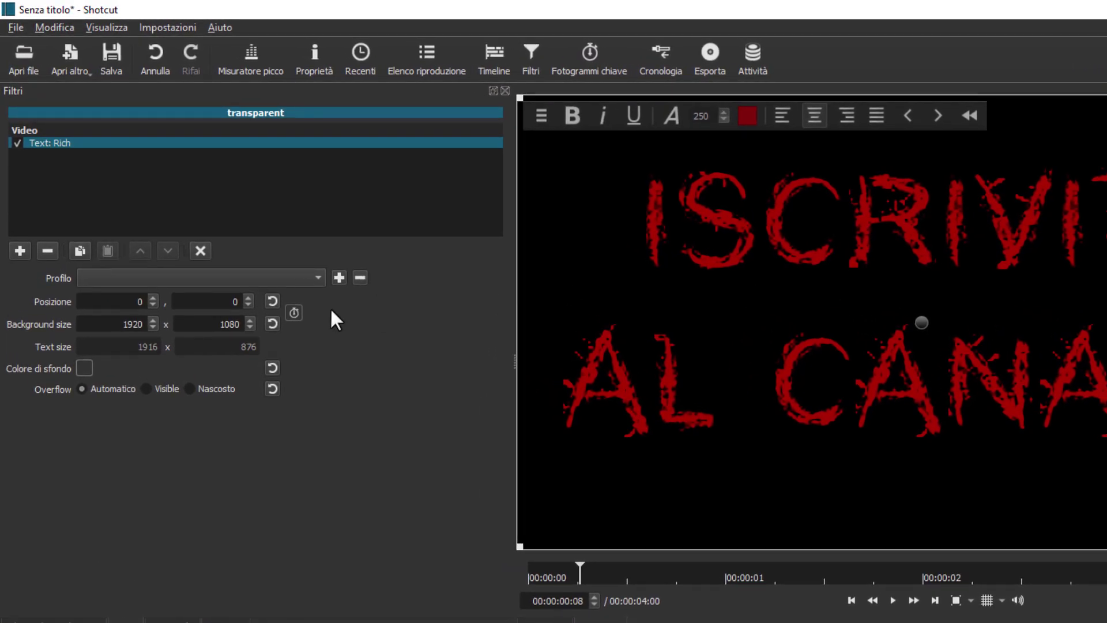
left_click(79, 250)
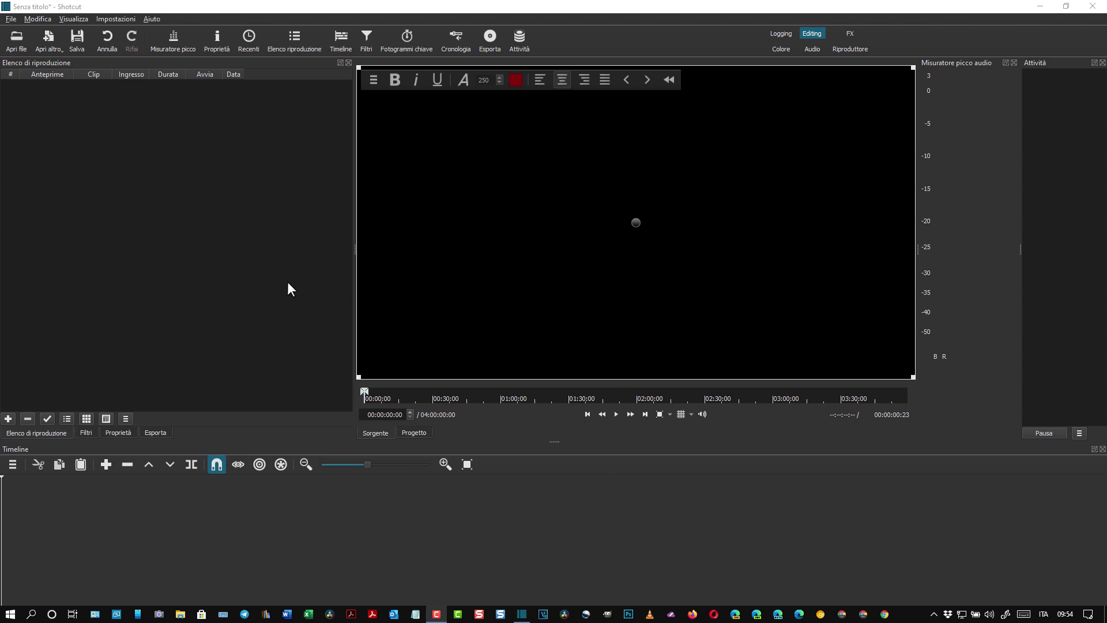
Create a new transparent colour clip and bring up the playlist
left_click(47, 43)
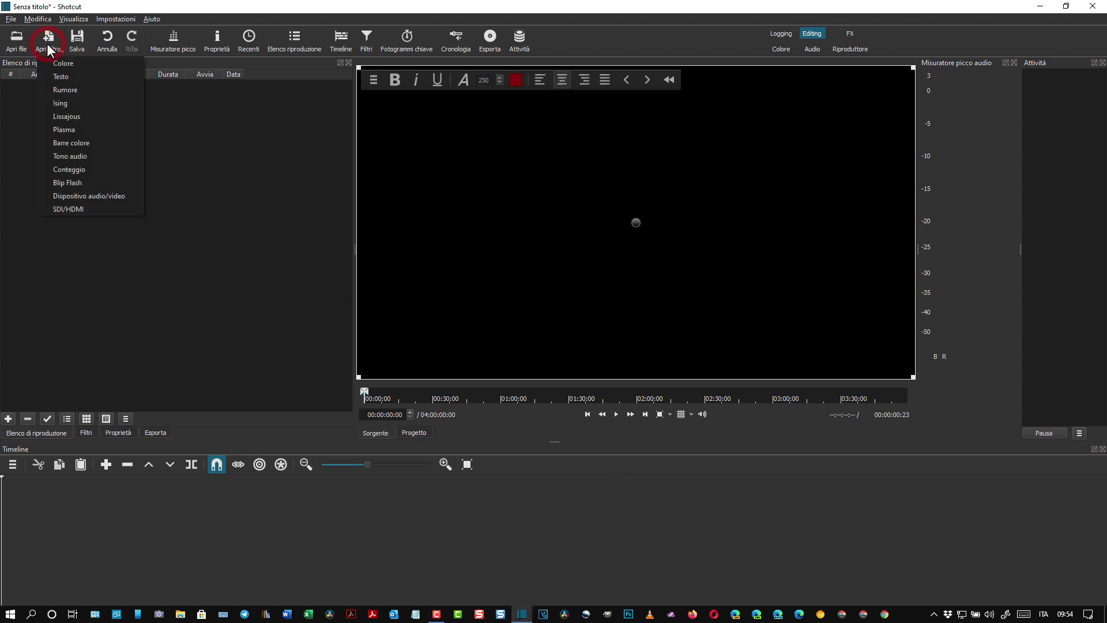
left_click(64, 67)
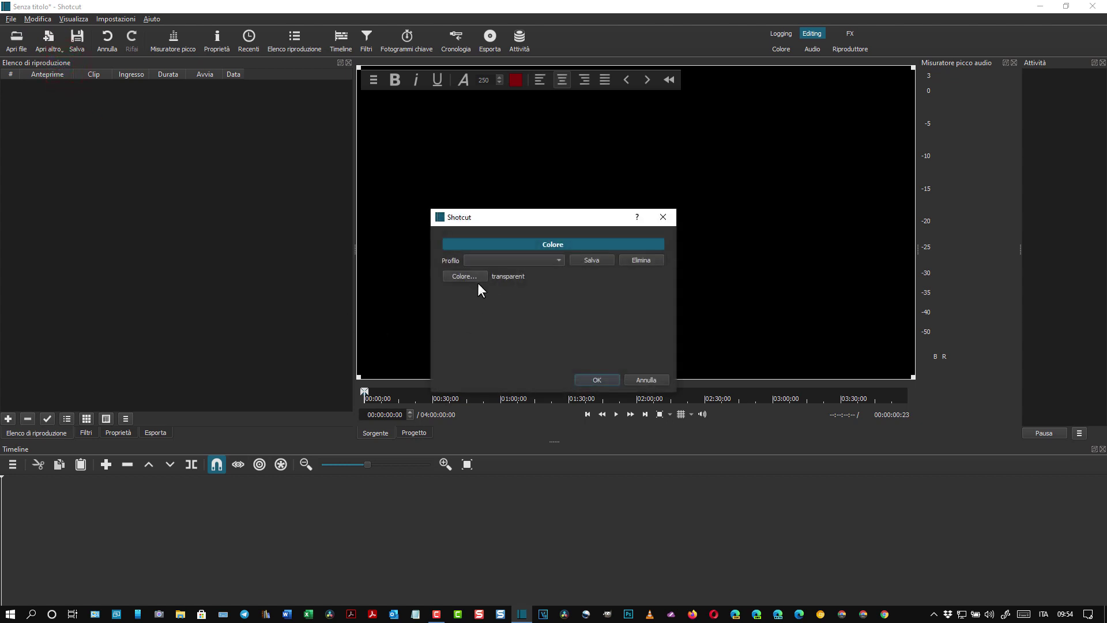
left_click(612, 382)
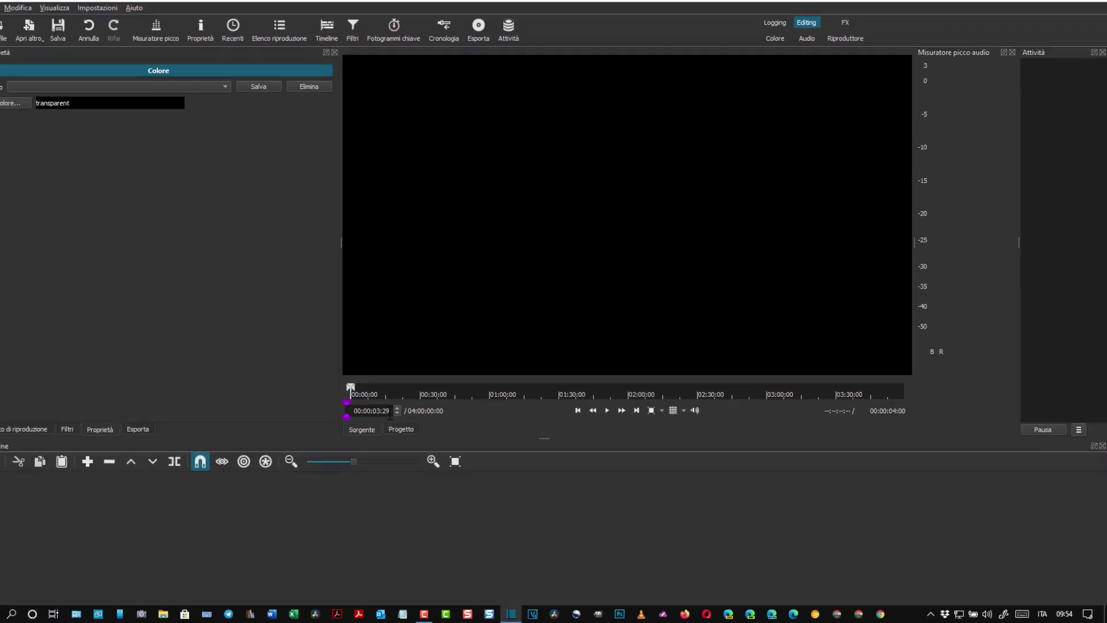
left_click(40, 432)
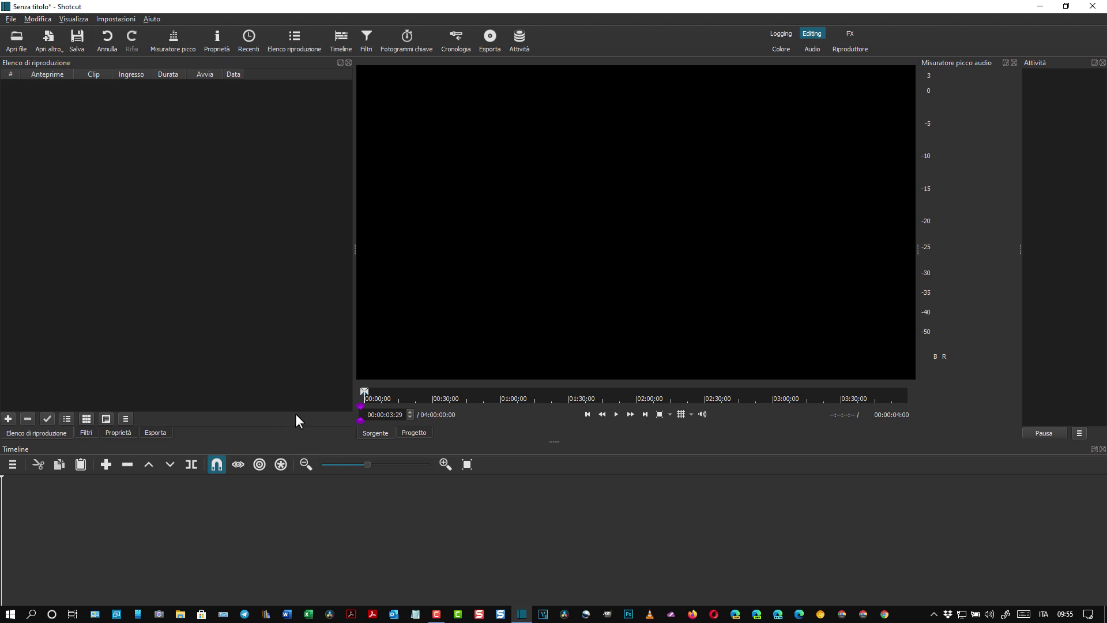
Move the new source clip's time position back to 00:00:00:29
left_click(410, 418)
scroll(410, 418, "down", 13)
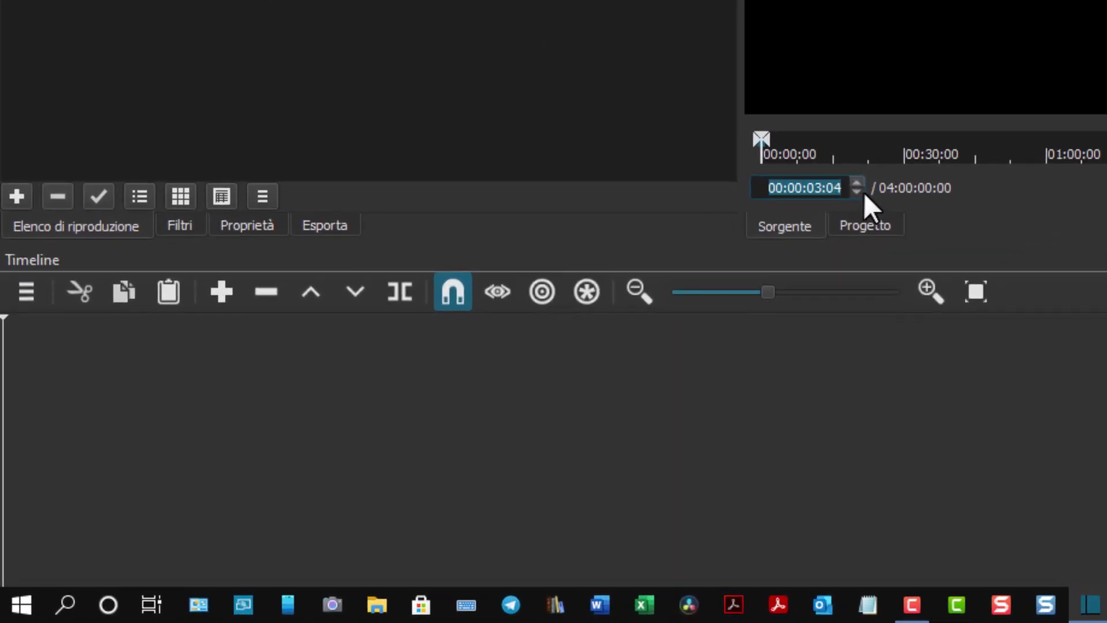
scroll(863, 192, "down", 13)
scroll(864, 192, "down", 13)
scroll(863, 191, "down", 10)
scroll(863, 192, "down", 7)
scroll(862, 191, "down", 9)
scroll(863, 192, "down", 7)
scroll(863, 191, "down", 5)
scroll(862, 191, "down", 1)
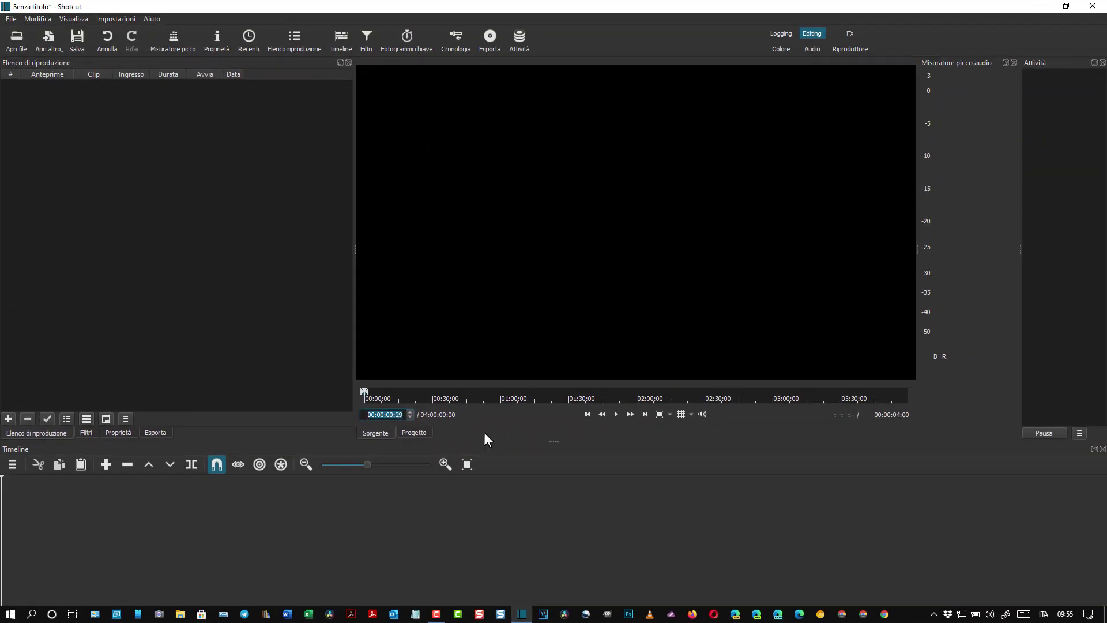
left_click(870, 276)
Add the transparent clip to the playlist and place it at the start of video track V1
left_click(9, 419)
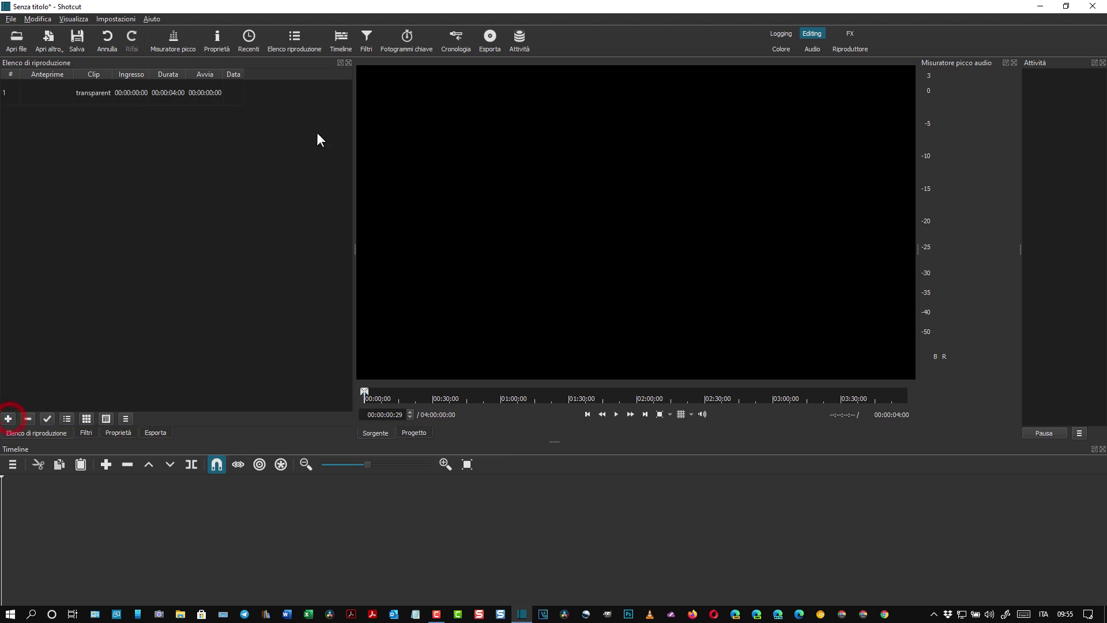
left_click(67, 93)
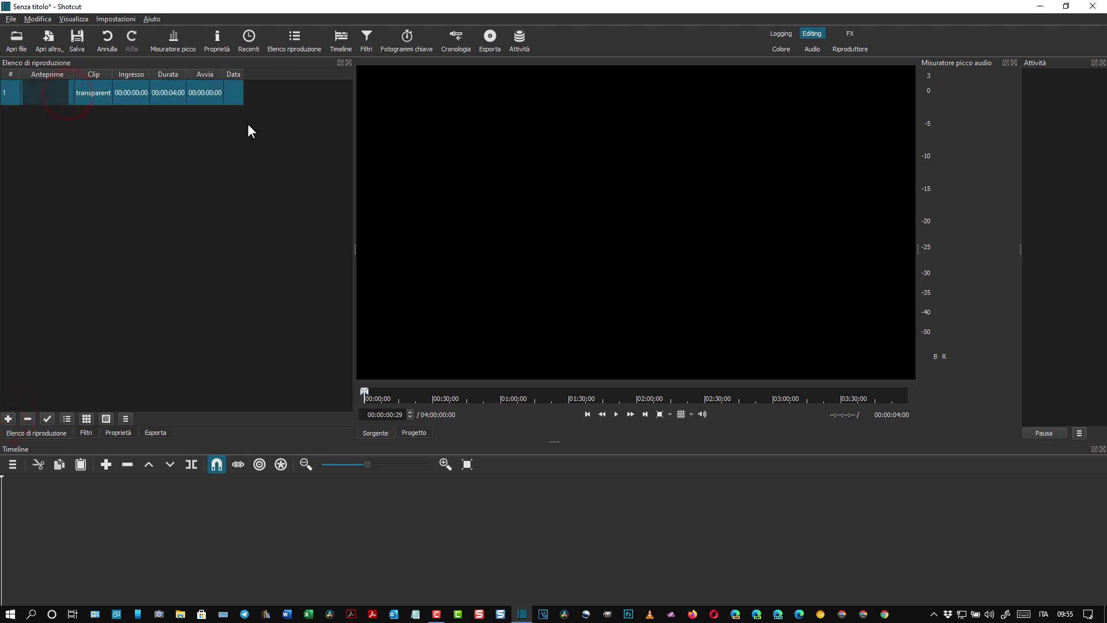
left_click_drag(26, 95, 115, 510)
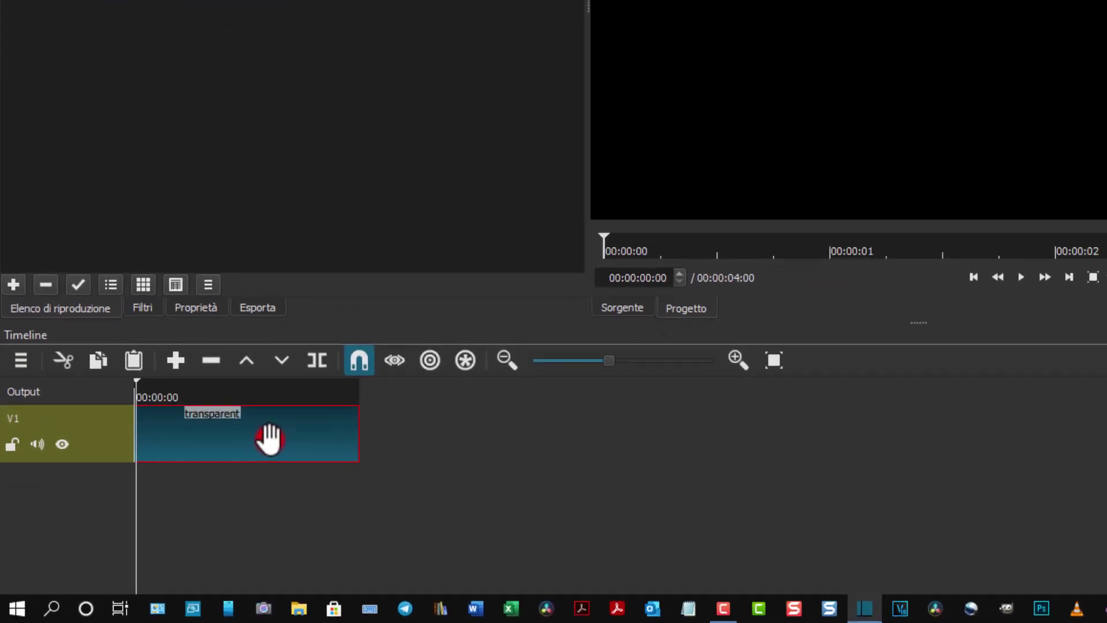
left_click(166, 508)
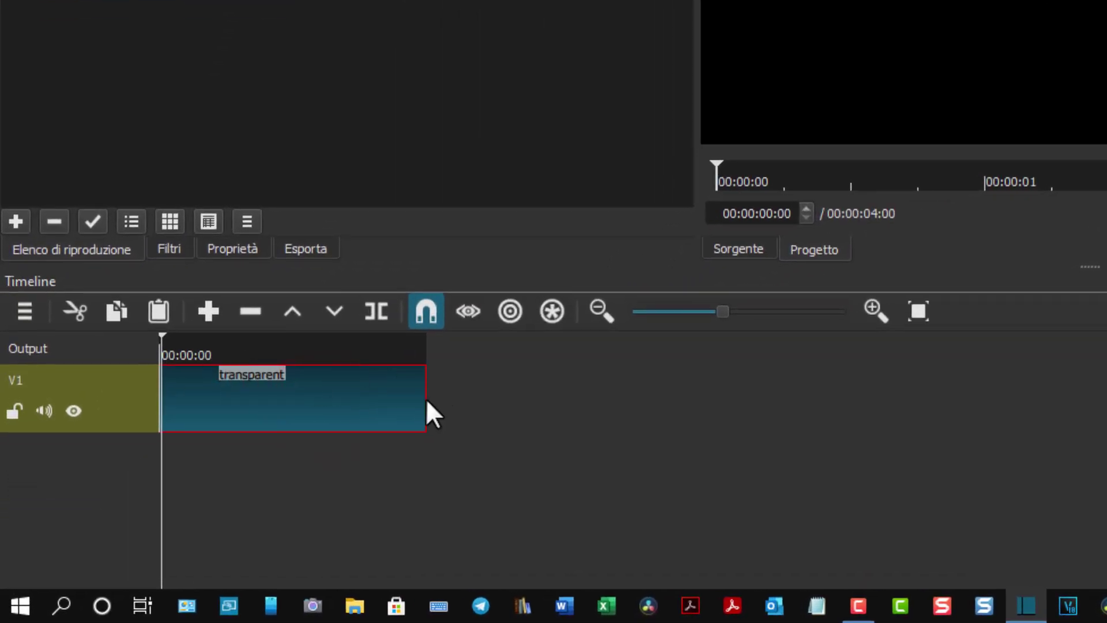
Trim the end of the transparent clip on V1 to a duration of 00:00:00:25
left_click_drag(425, 400, 201, 417)
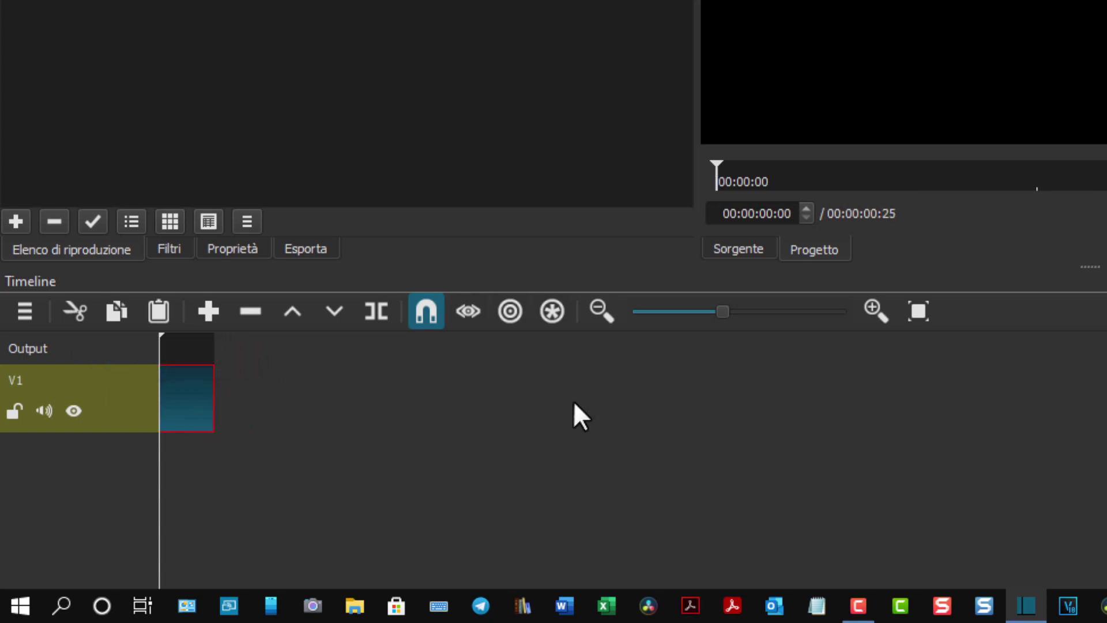
left_click(871, 310)
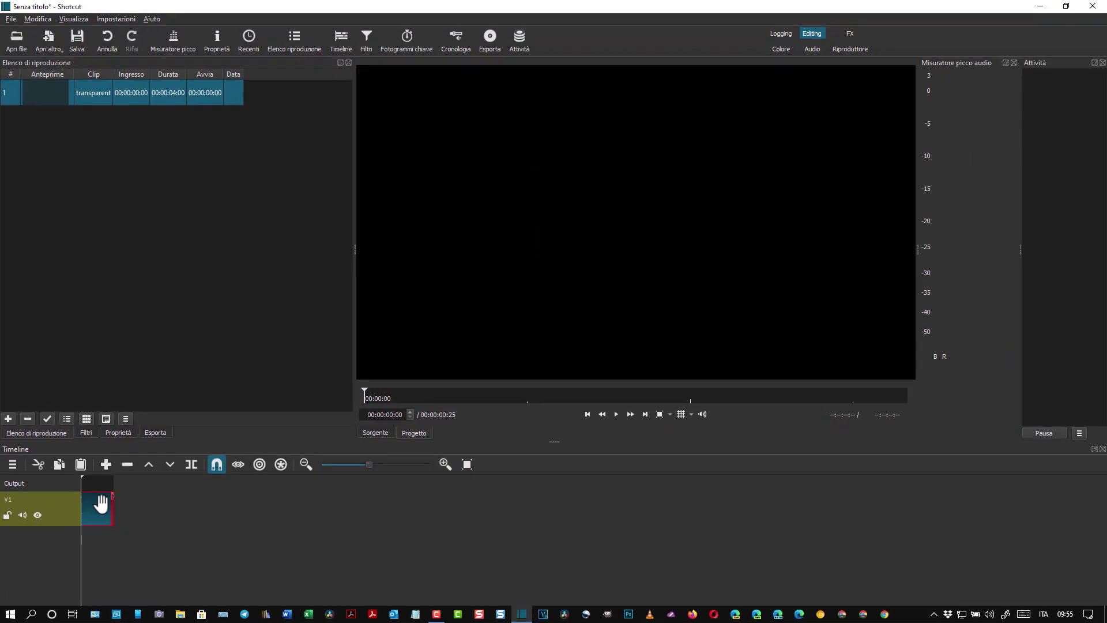
Paste the copied Text: Rich filter onto the shortened transparent clip
left_click(97, 502)
left_click(86, 432)
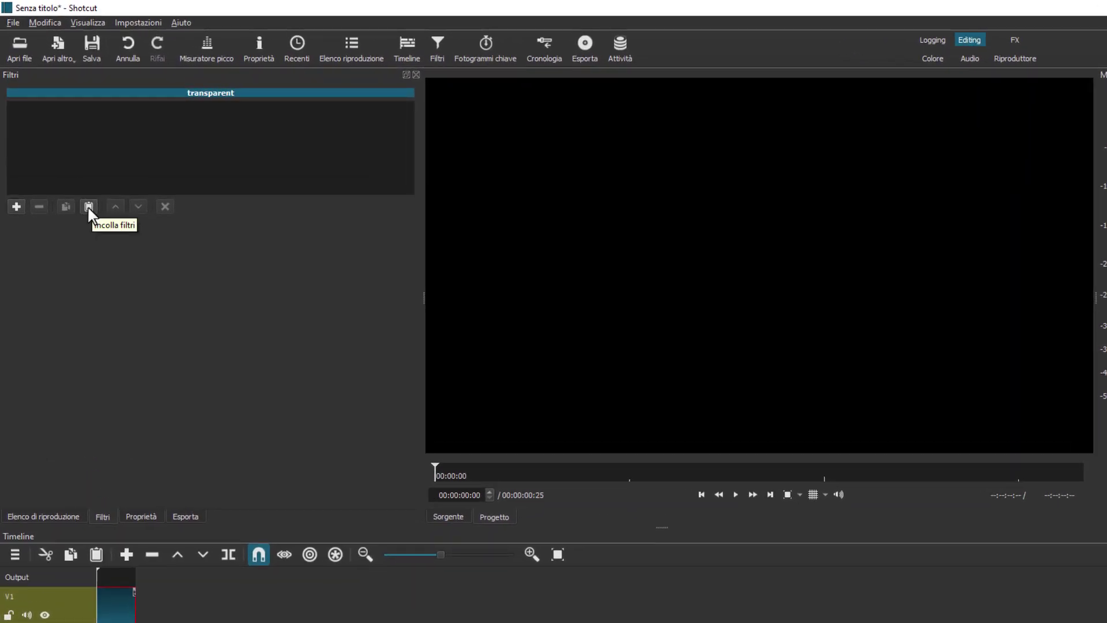
left_click(88, 207)
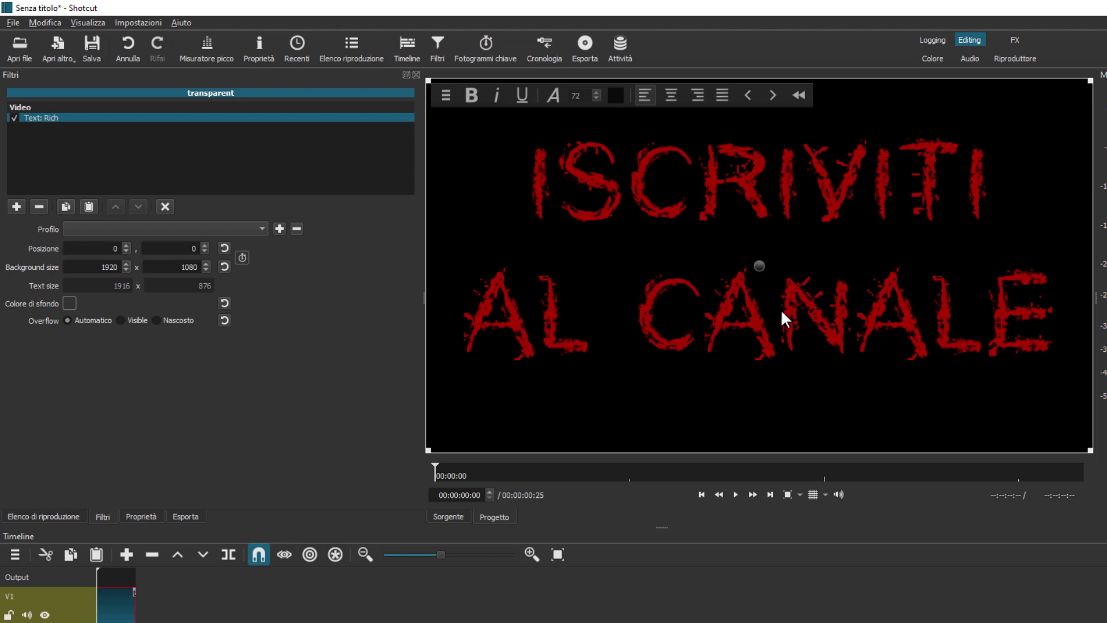
Delete the title text in the V1 clip's Text: Rich filter from the end back to its first letter, leaving only "I"
left_click(1039, 314)
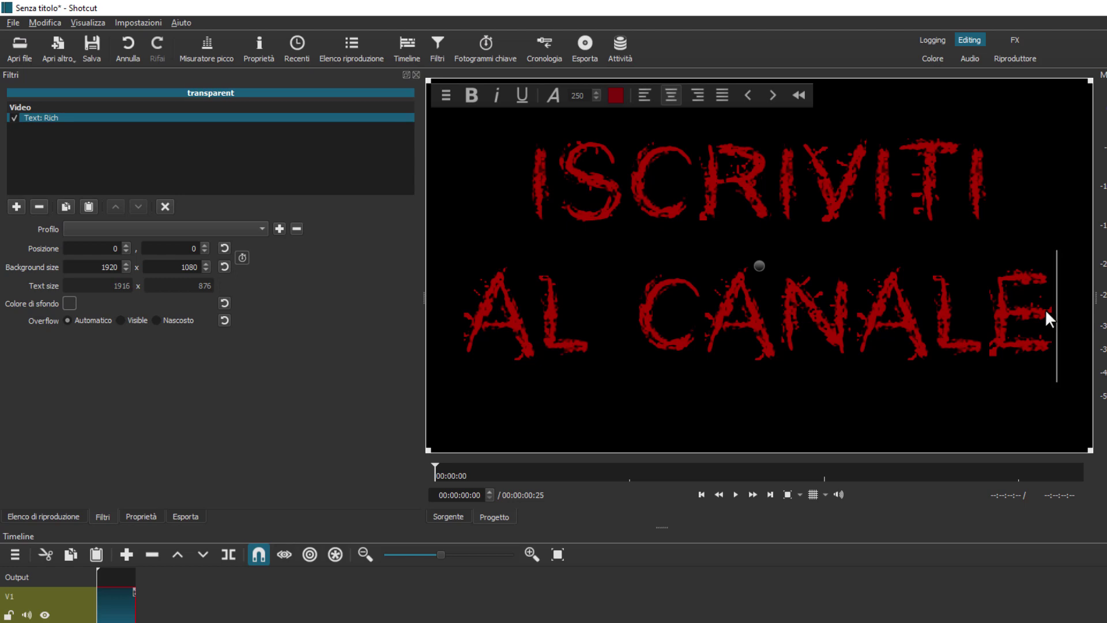
key("BackSpace")
key("BackSpace")
key("BackSpace")
key("BackSpace")
key("BackSpace")
key("BackSpace")
key("BackSpace")
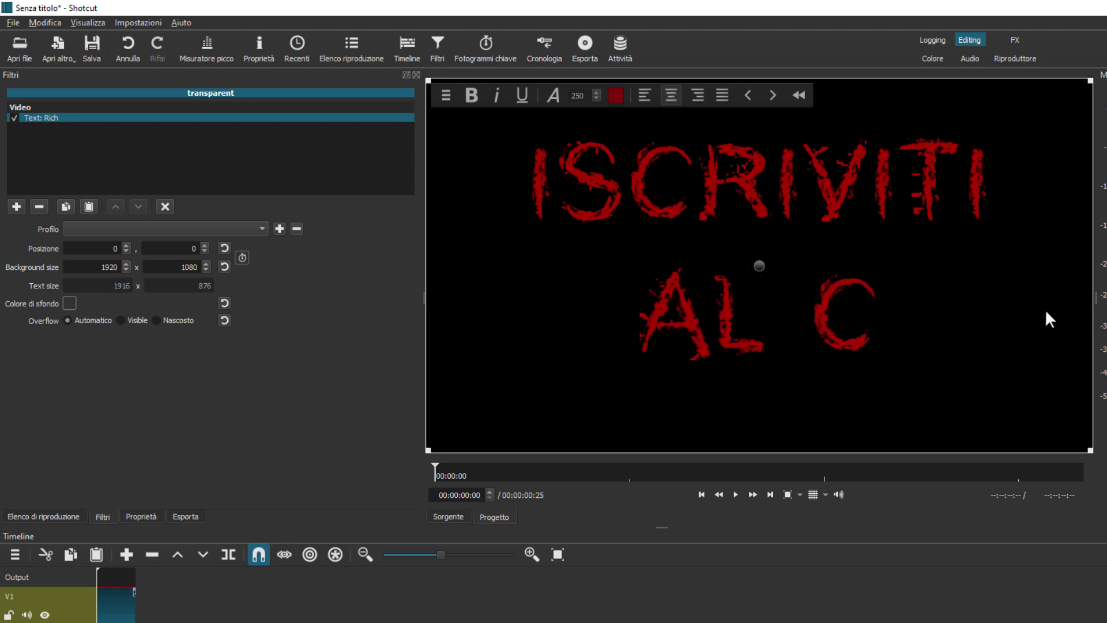
key("BackSpace")
key("BackSpace")
key("BackSpace")
key("BackSpace")
key("BackSpace")
key("BackSpace")
key("BackSpace")
key("BackSpace")
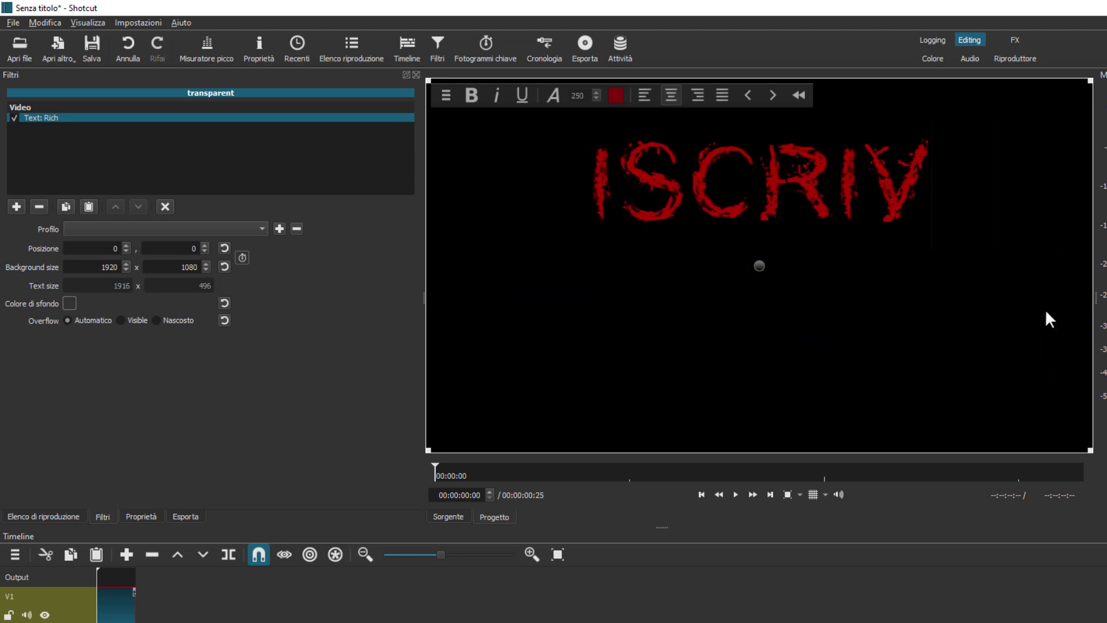
key("BackSpace")
key("BackSpace")
key("BackSpace")
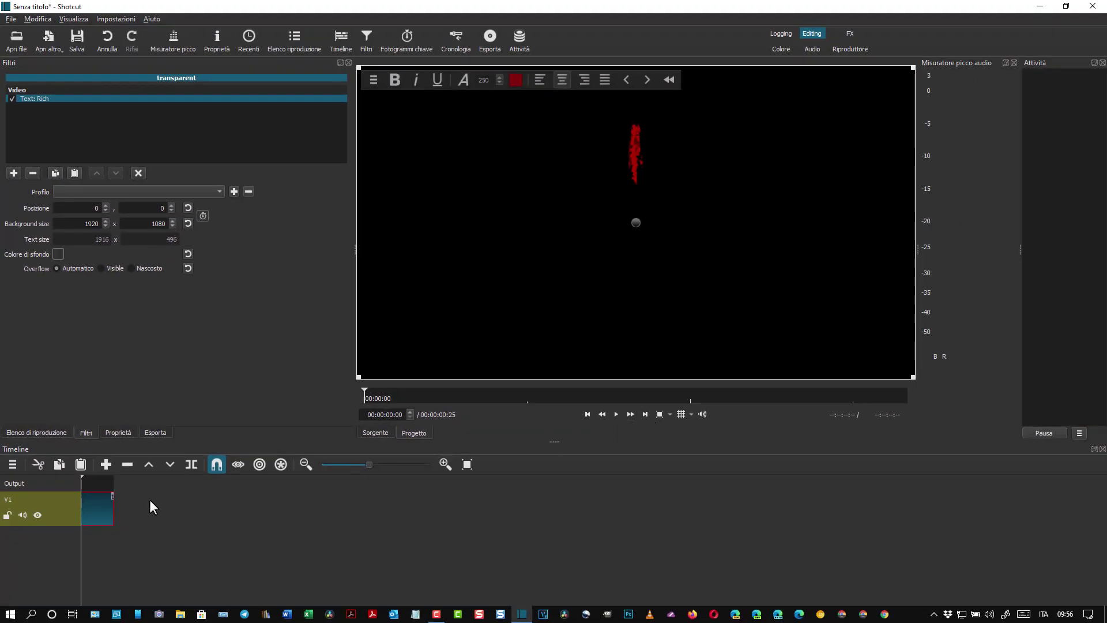
Paste a copy of the "I" clip at the end of V1 and extend its rich text to "IS"
left_click(645, 414)
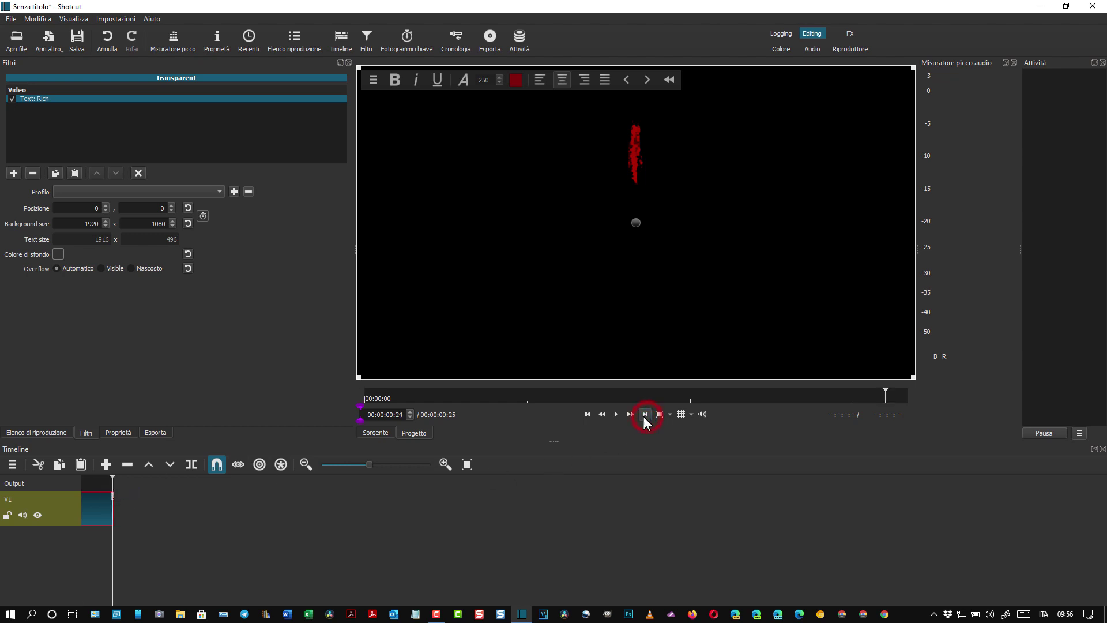
left_click(81, 464)
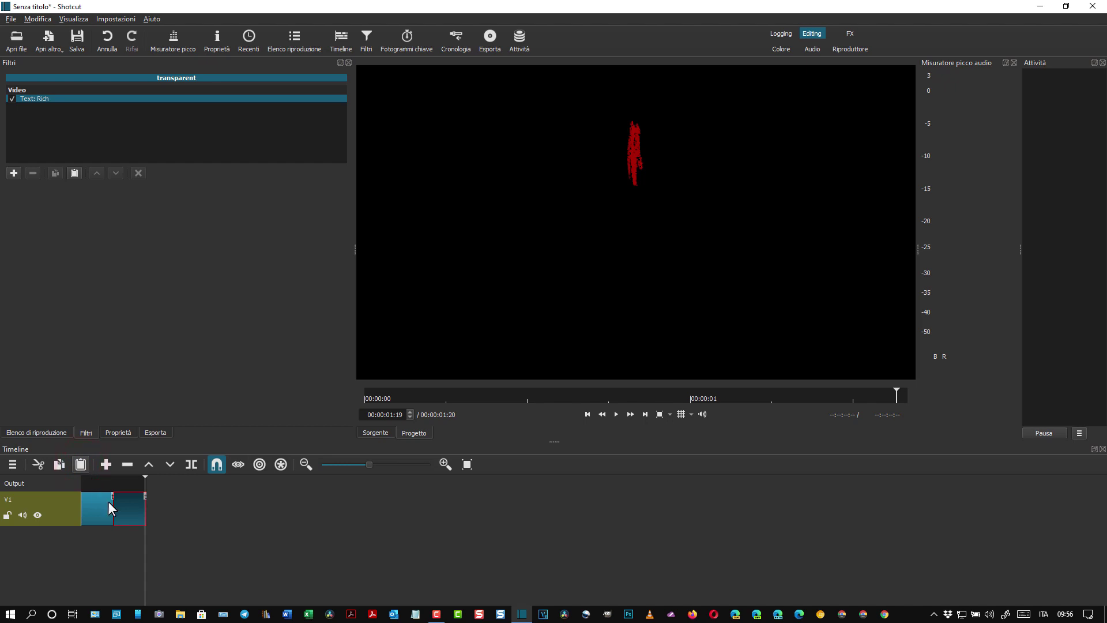
left_click(130, 507)
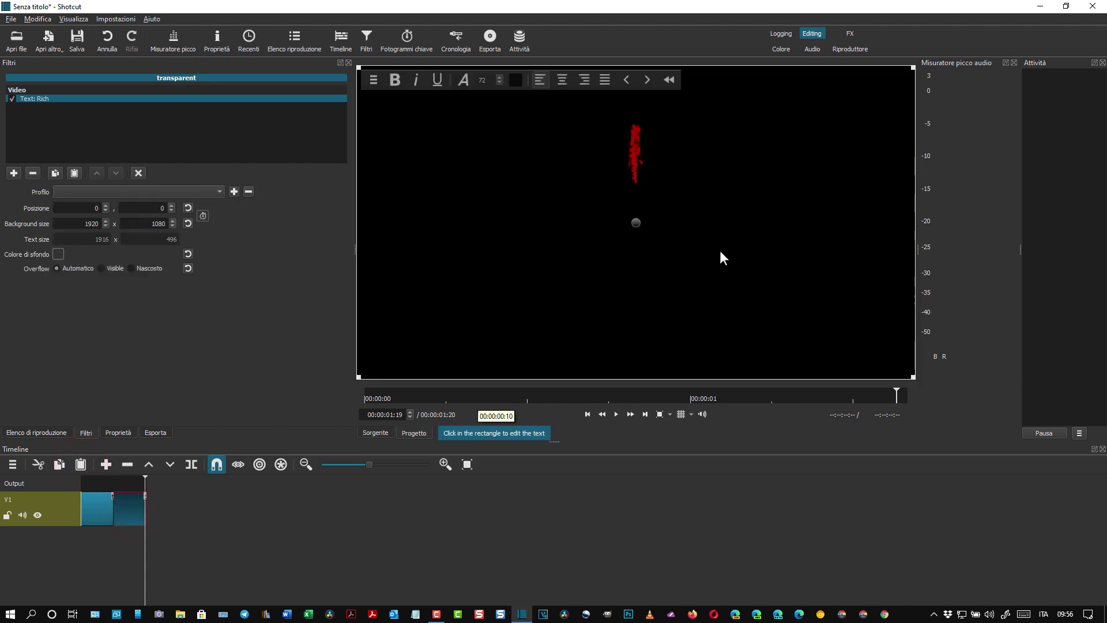
left_click(648, 154)
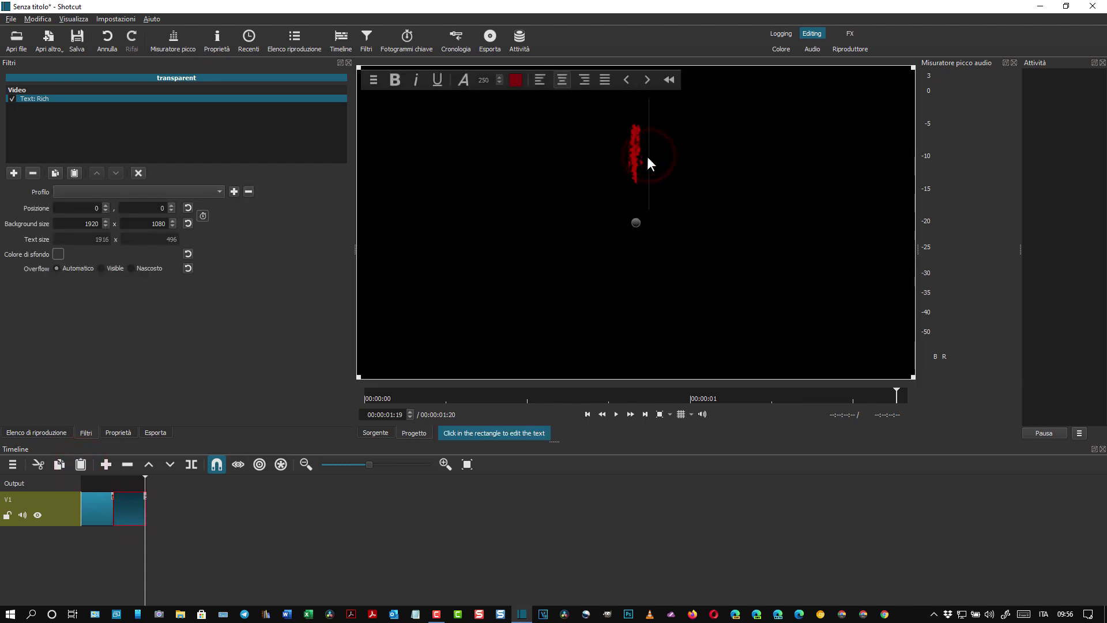
type("S")
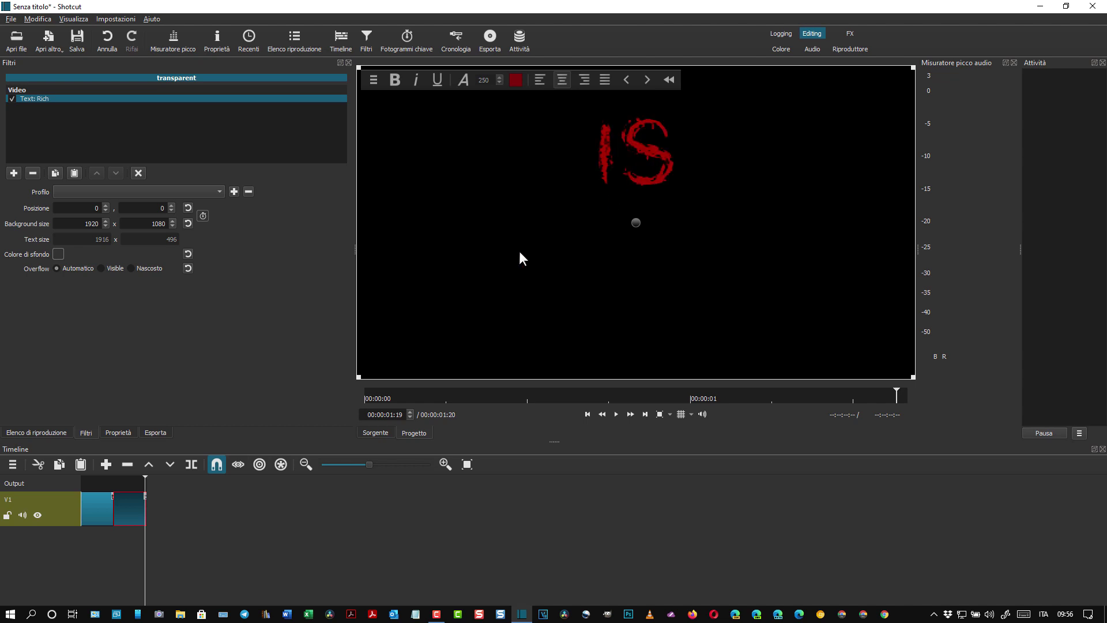
Duplicate the "IS" clip at the end of V1 and extend the copy's text to "ISC"
left_click(60, 464)
left_click(80, 464)
left_click(678, 150)
type("C")
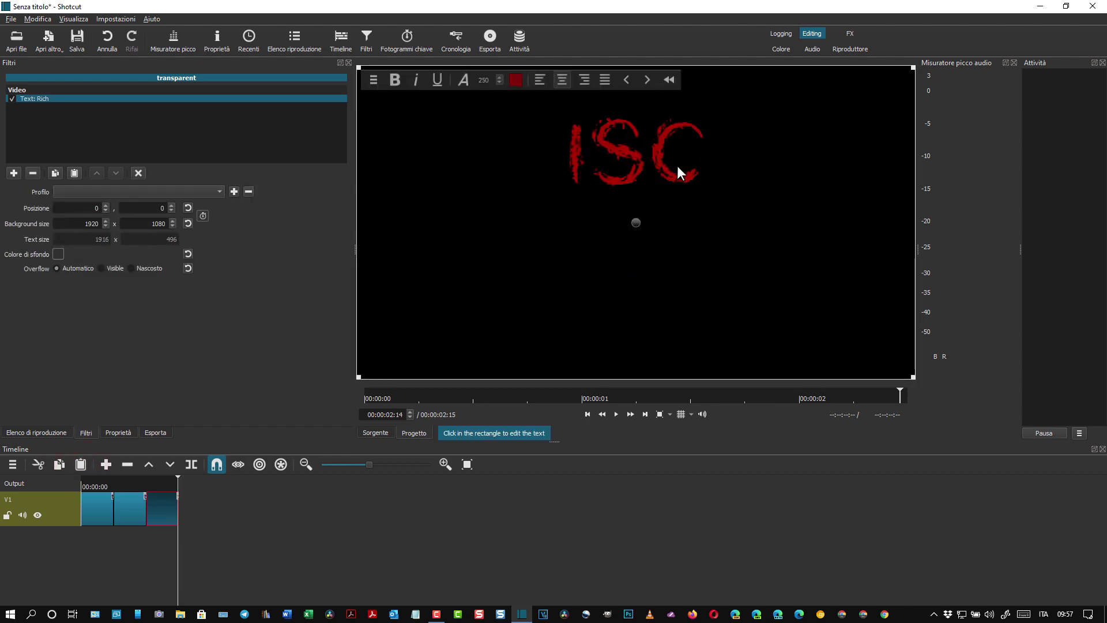
Duplicate the "ISC" clip at the end of V1 and extend the copy's text to "ISCR"
left_click(58, 464)
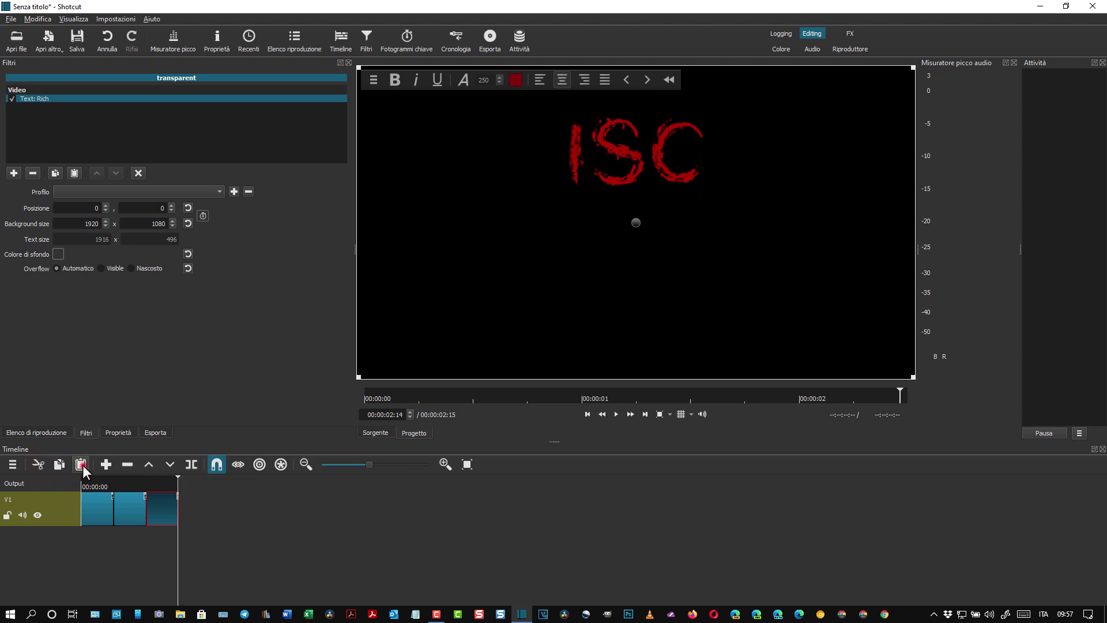
left_click(82, 465)
left_click(710, 155)
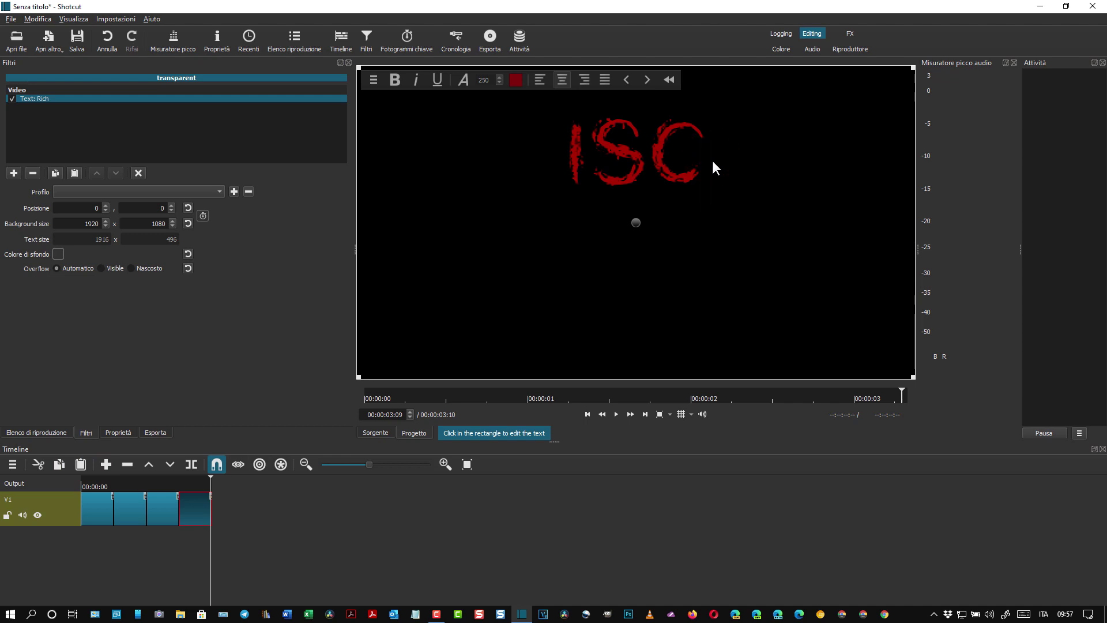
type("R")
Duplicate the "ISCR" clip at the end of V1 and extend the copy's text to "ISCRI"
left_click(58, 464)
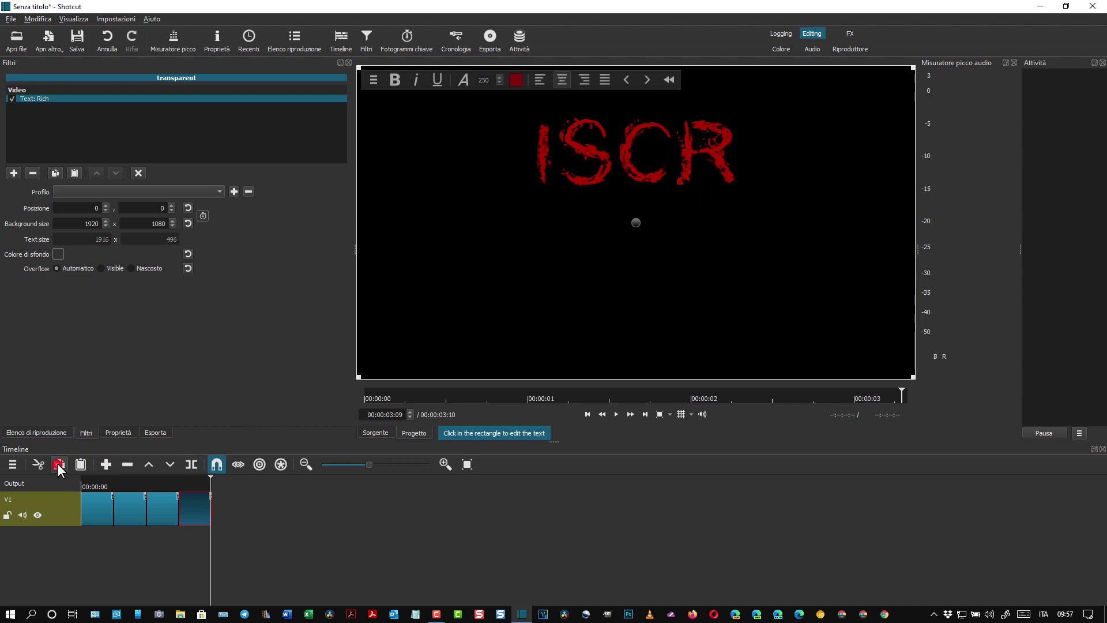
left_click(80, 465)
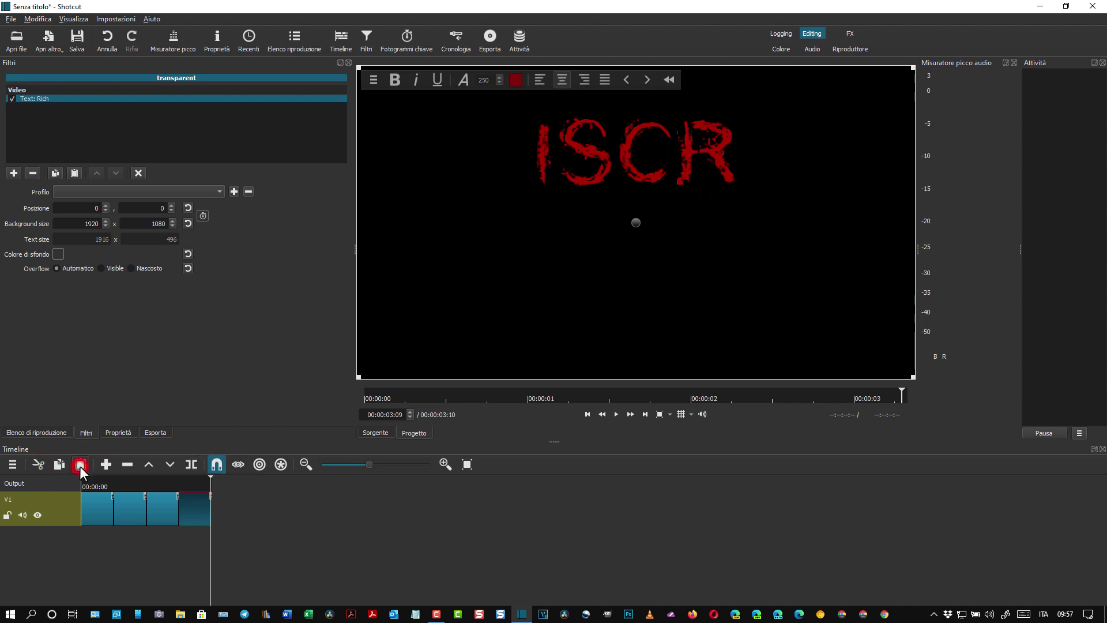
left_click(746, 153)
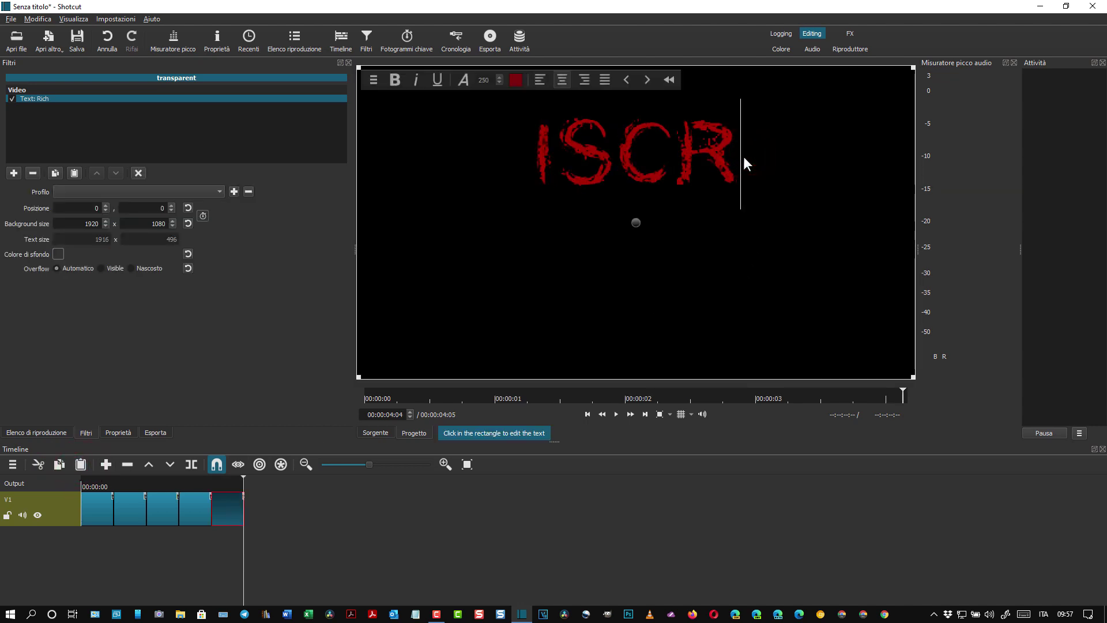
type("I")
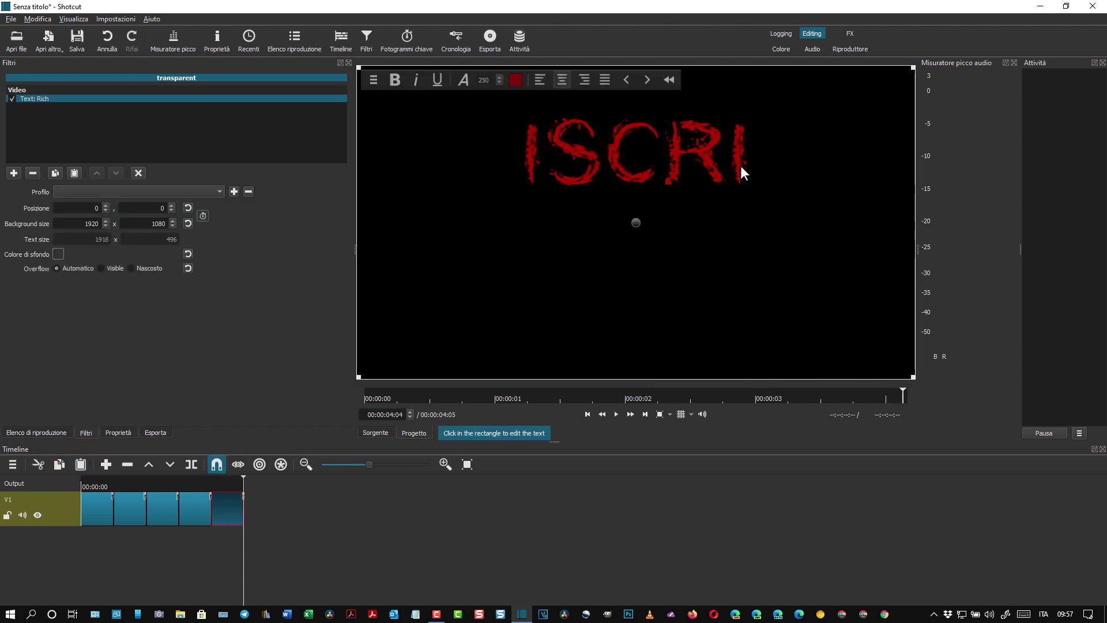
Duplicate the "ISCRI" clip at the end of V1 and extend the copy's text to "ISCRIV"
left_click(57, 464)
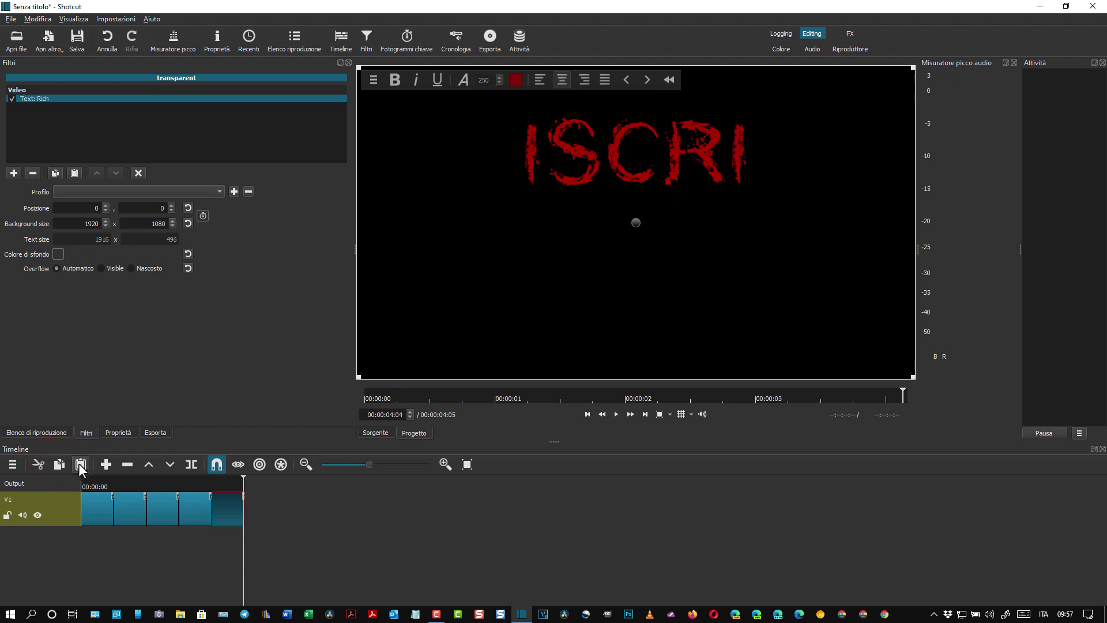
left_click(79, 464)
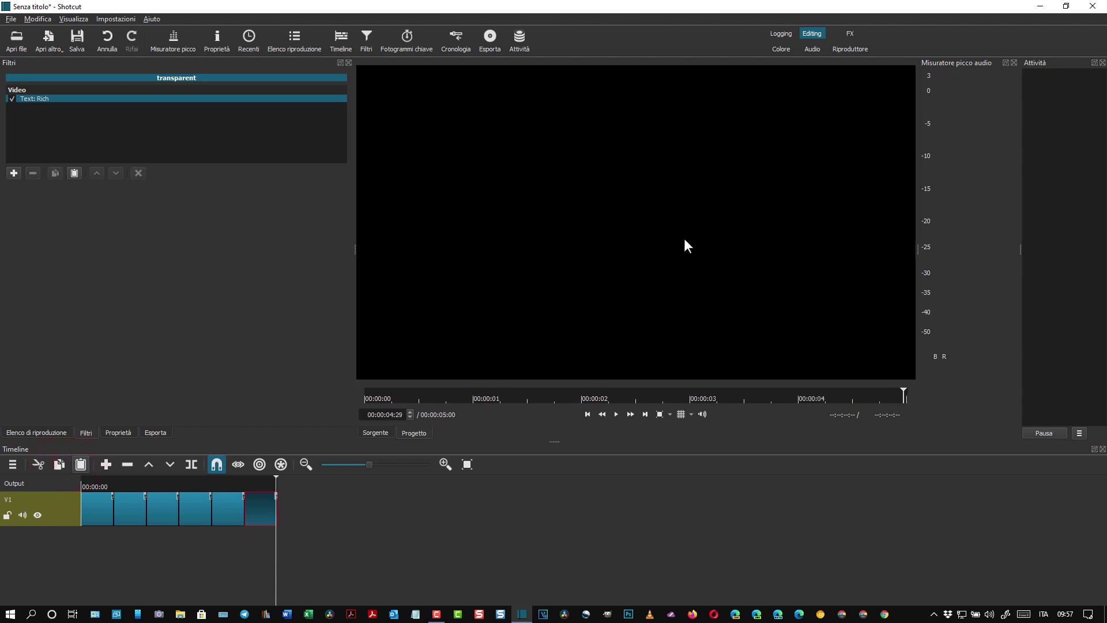
left_click(756, 151)
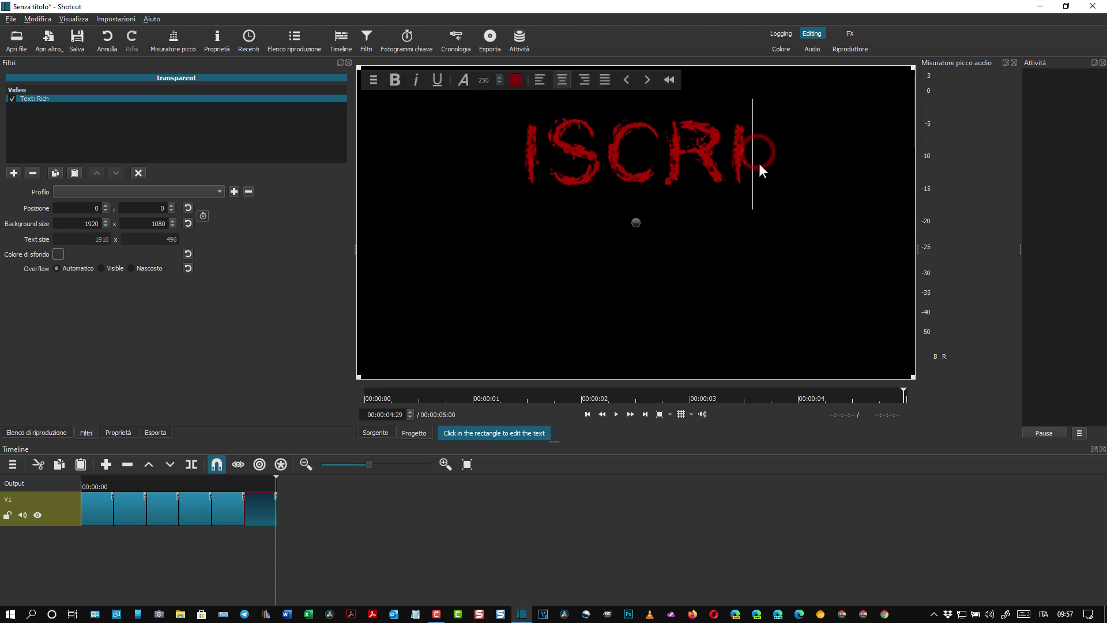
type("V")
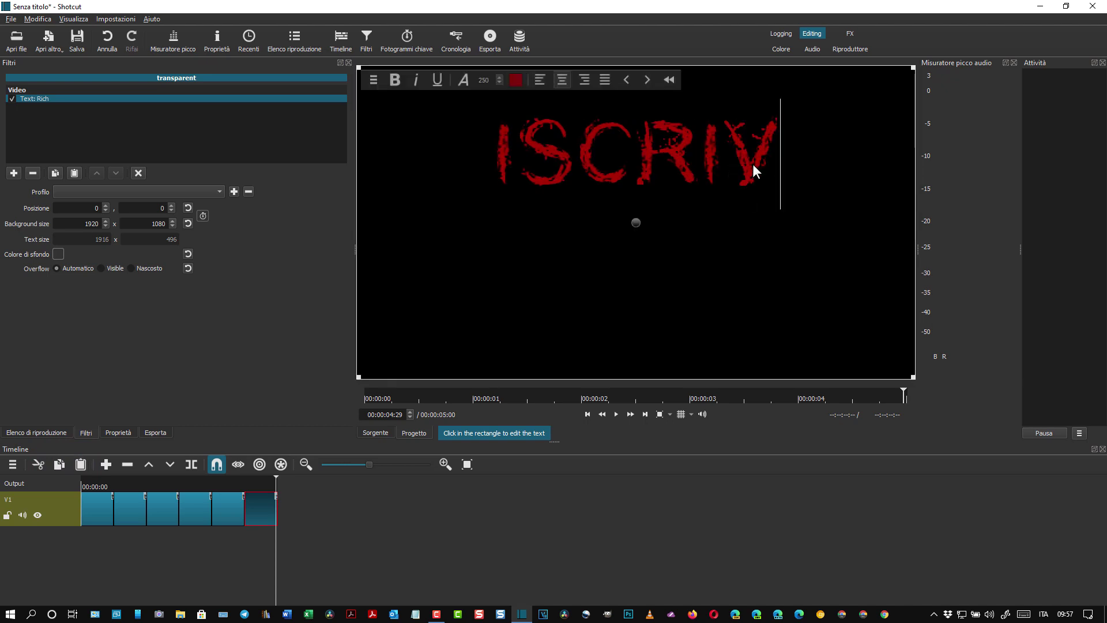
Duplicate the "ISCRIV" clip at the end of V1 and extend the copy's text to "ISCRIVI"
left_click(59, 465)
left_click(80, 465)
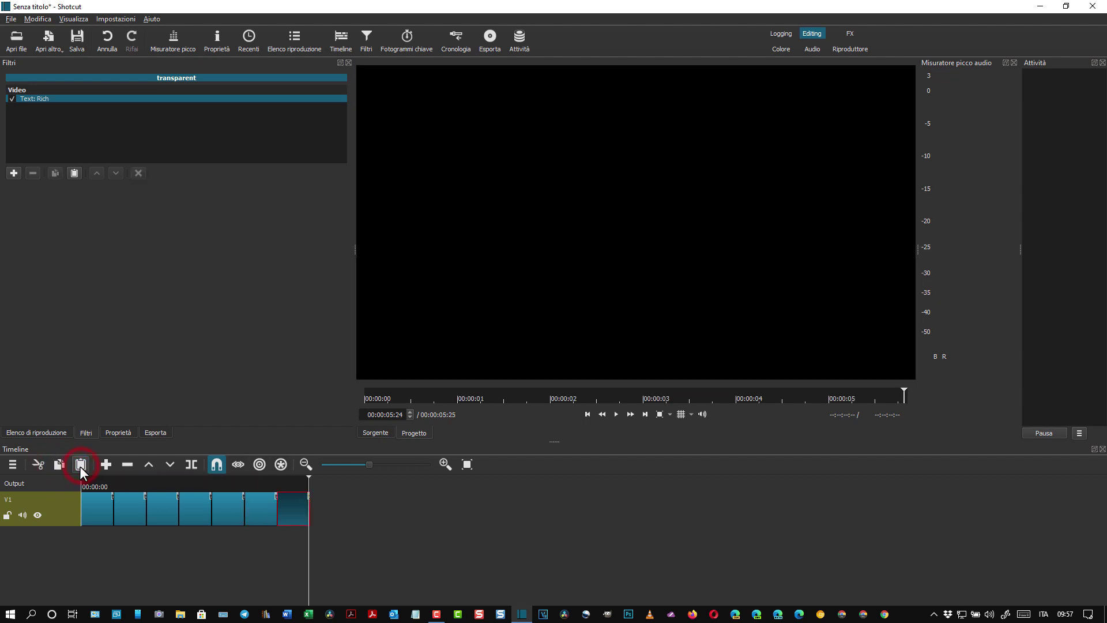
left_click(788, 144)
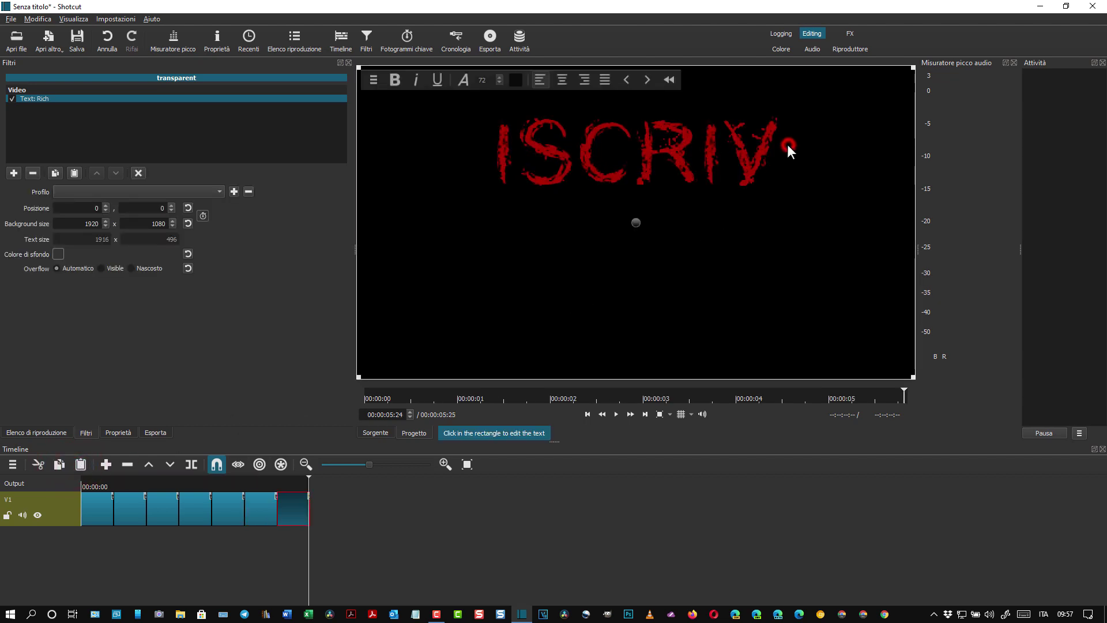
type("I")
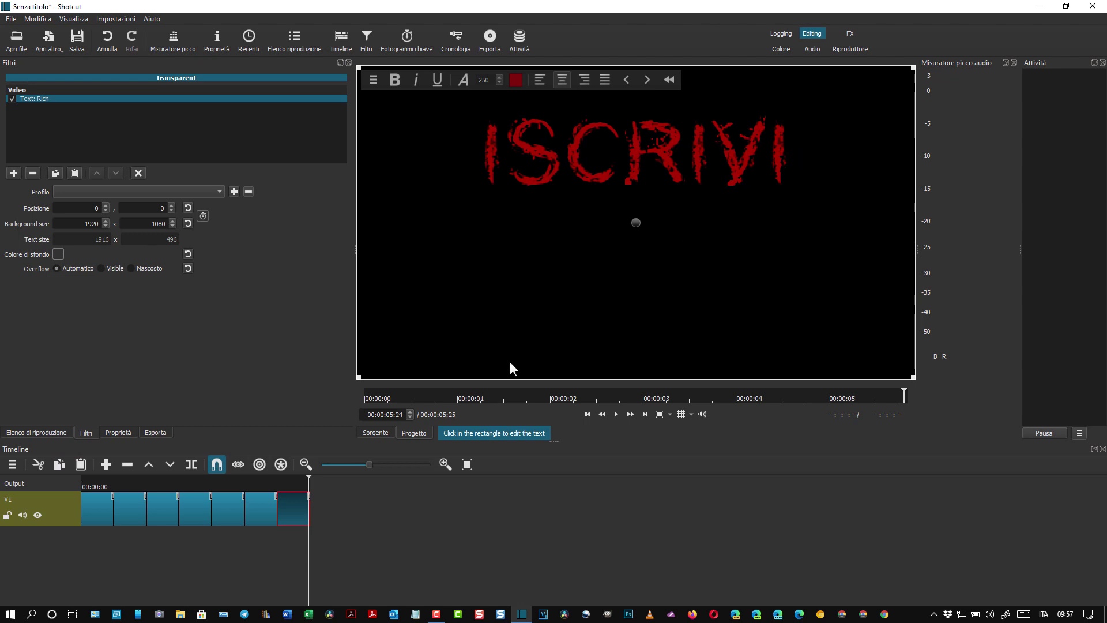
Duplicate the "ISCRIVI" clip at the end of V1 and extend the copy's text to "ISCRIVIT"
left_click(80, 465)
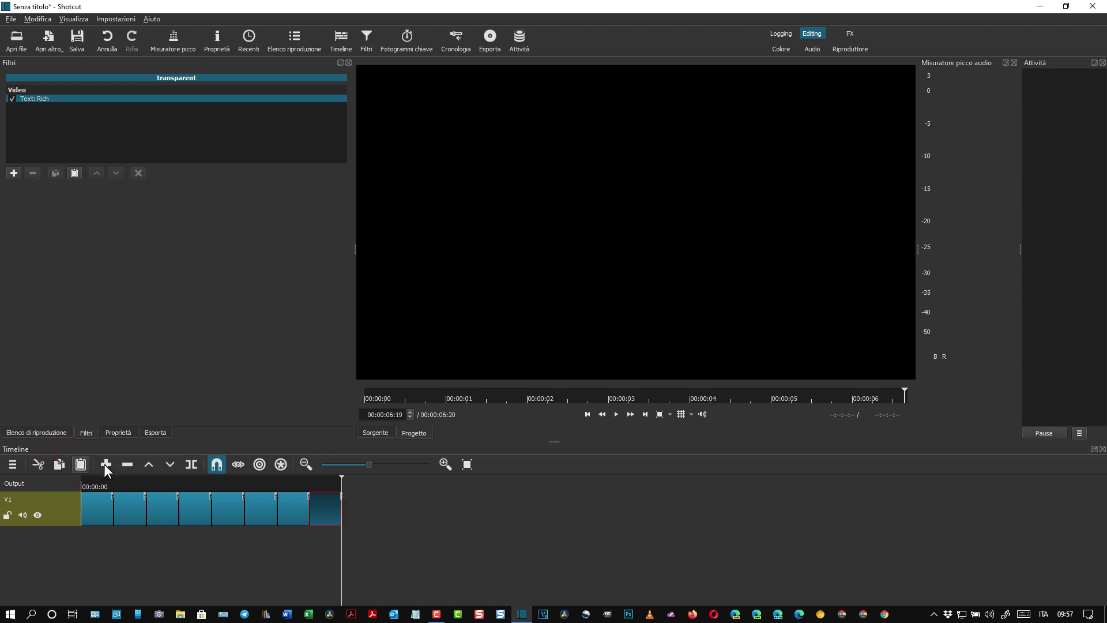
left_click(801, 146)
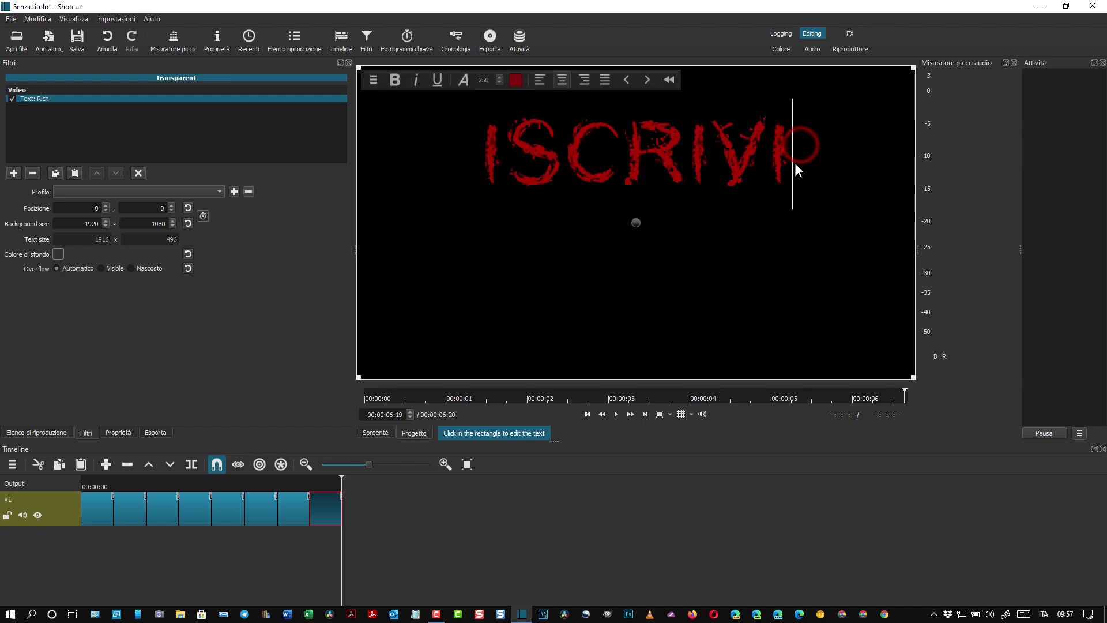
type("T")
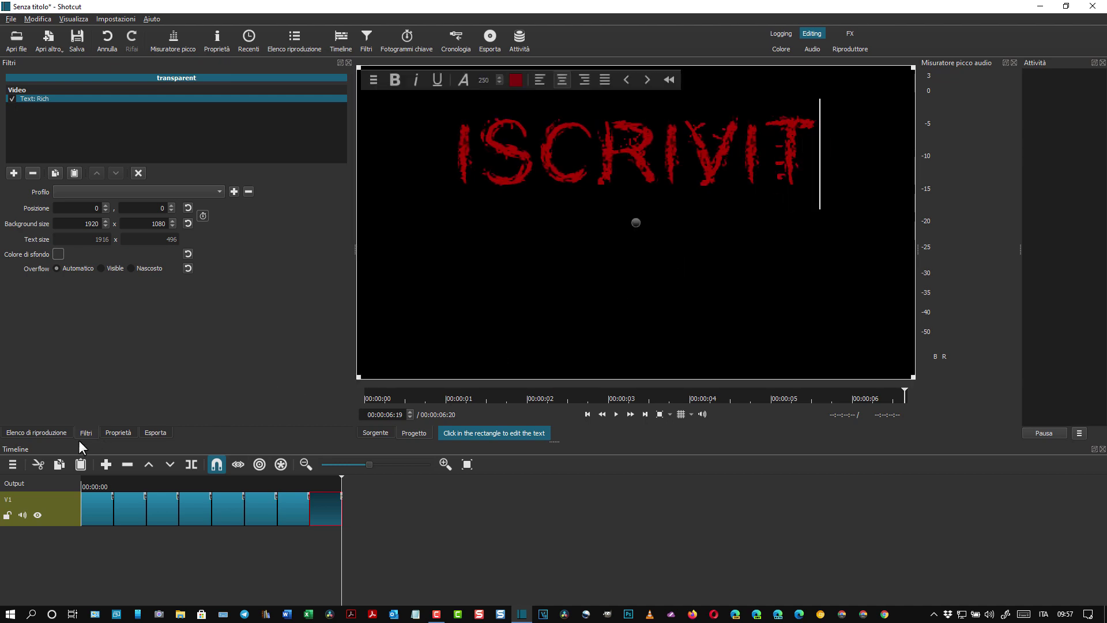
Duplicate the "ISCRIVIT" clip at the end of V1 and extend the copy's text to "ISCRIVITI"
left_click(60, 463)
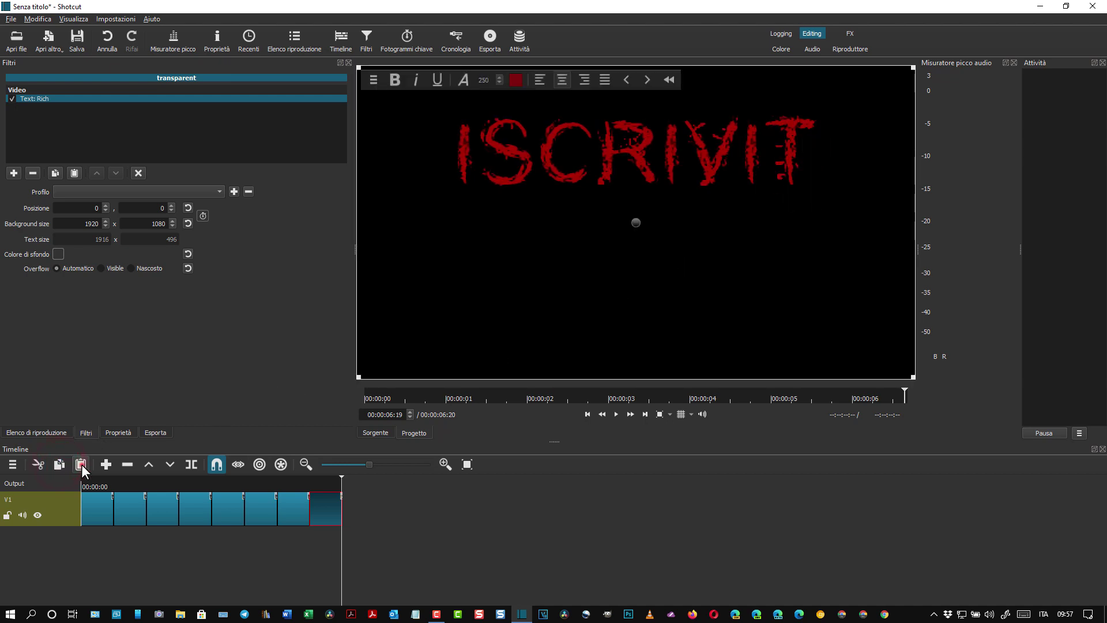
left_click(81, 465)
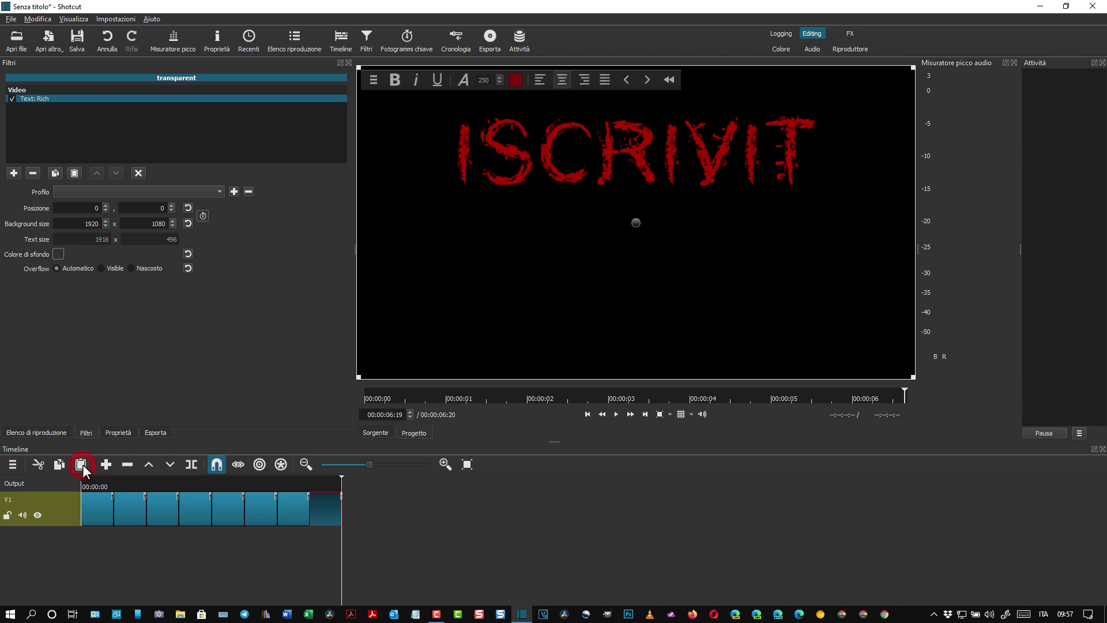
left_click(813, 143)
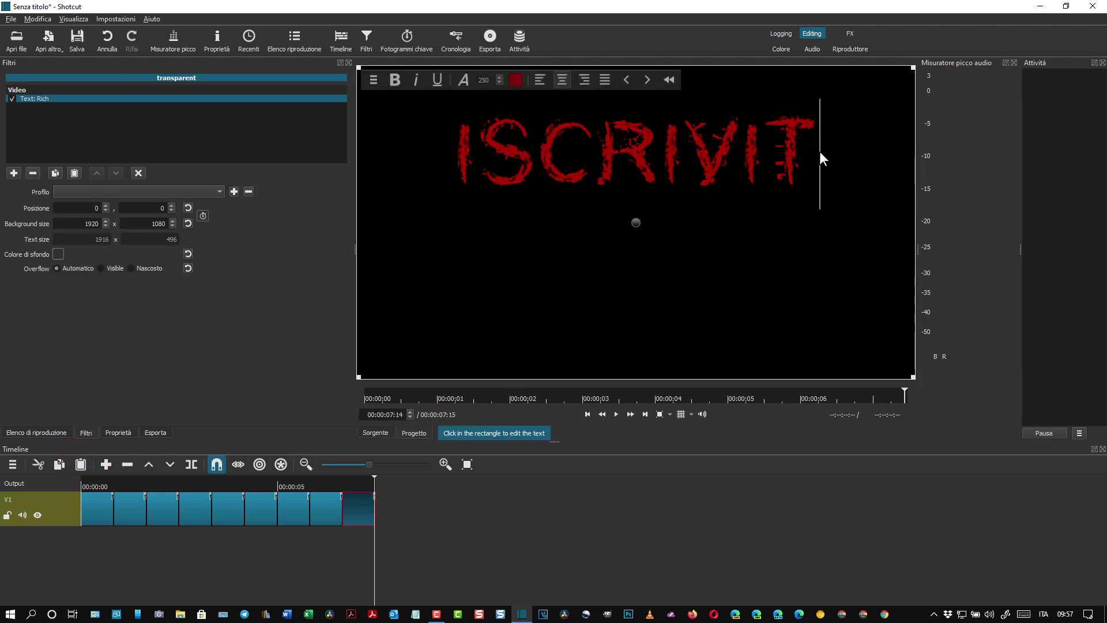
type("I")
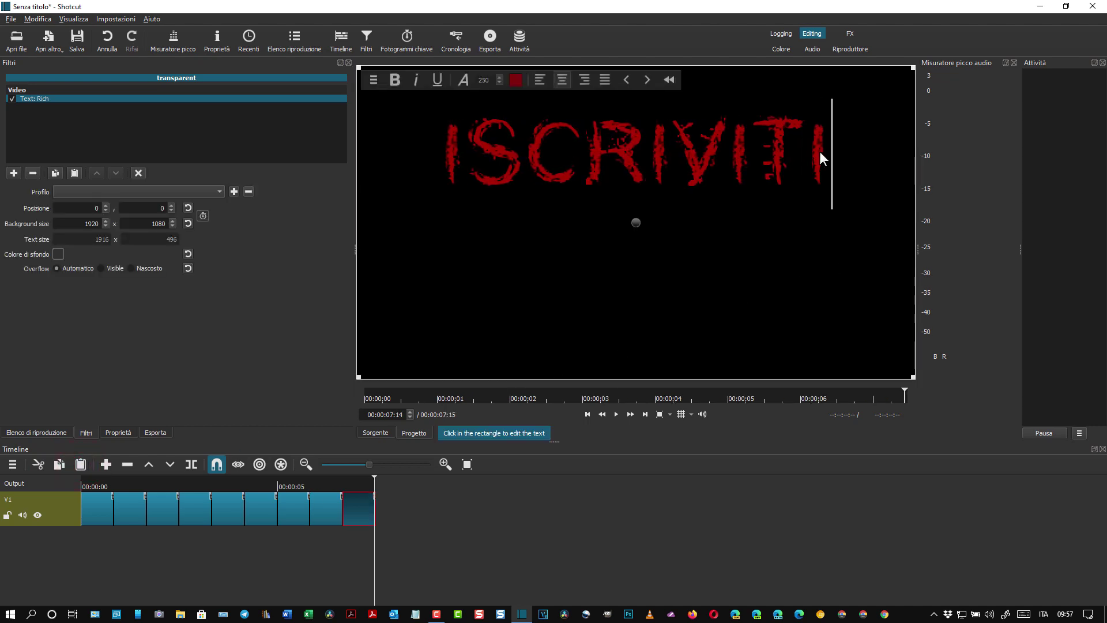
Duplicate the "ISCRIVITI" clip at the end of V1 and add a second line with "A" to the copy's text
left_click(57, 465)
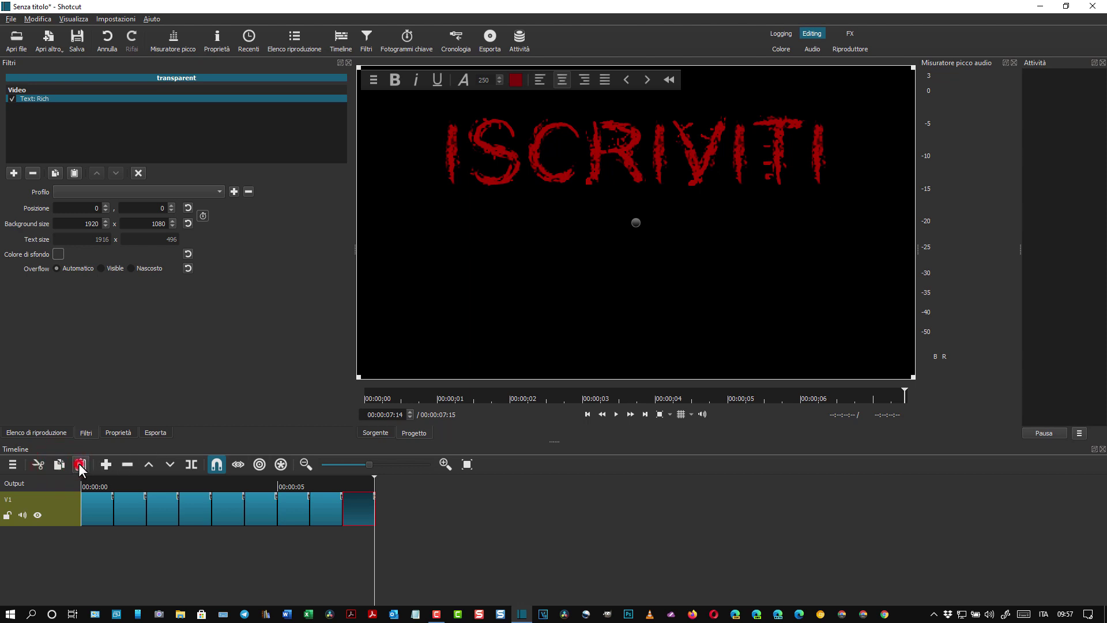
left_click(79, 463)
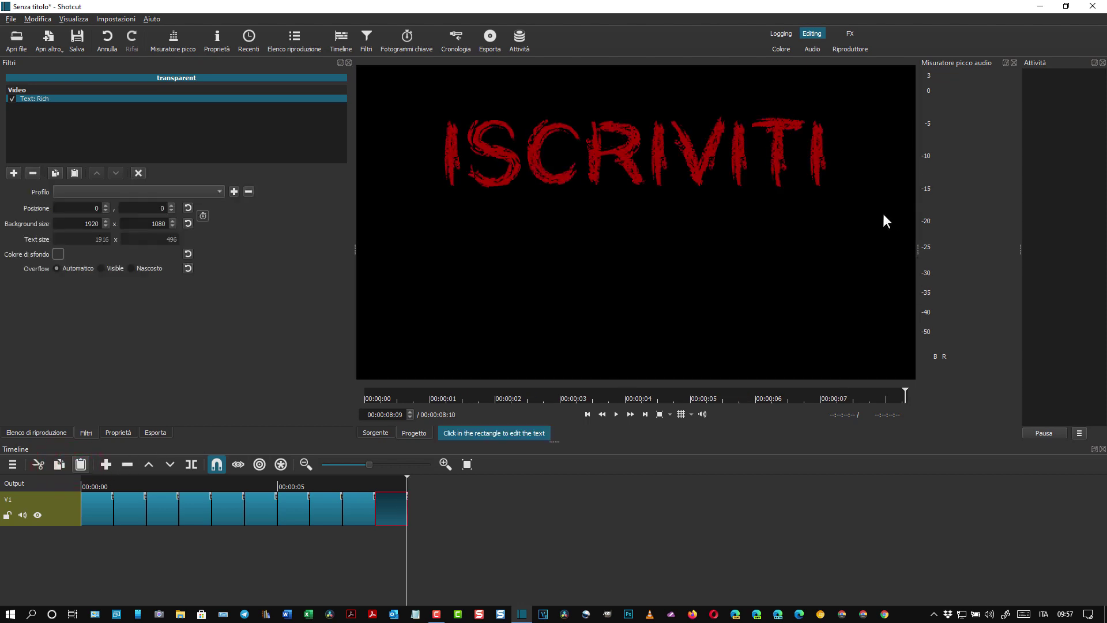
left_click(838, 156)
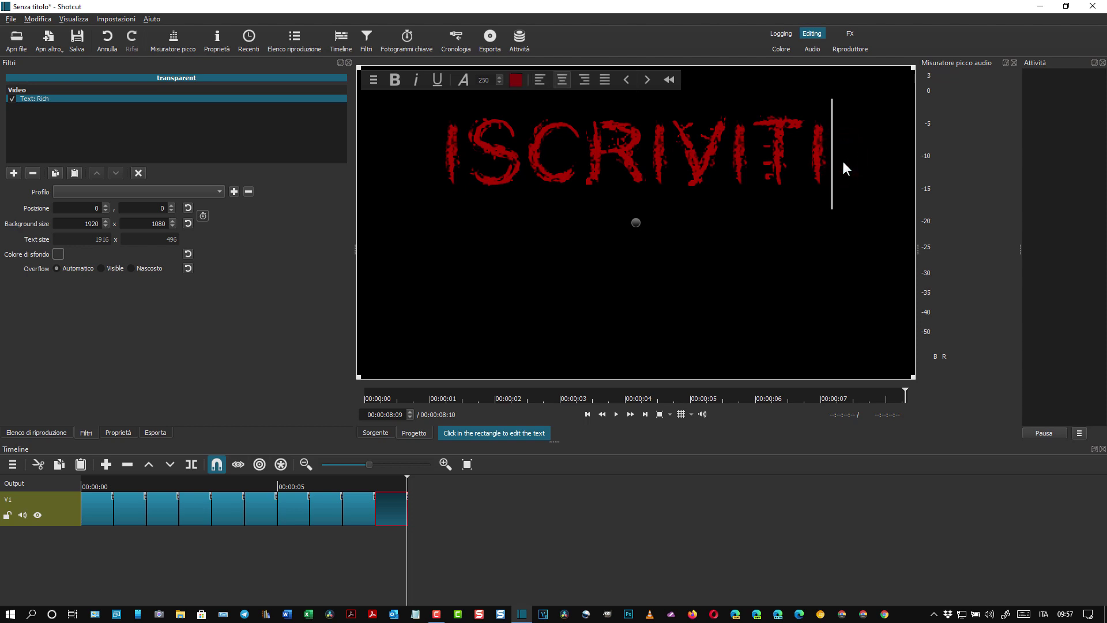
key("Return")
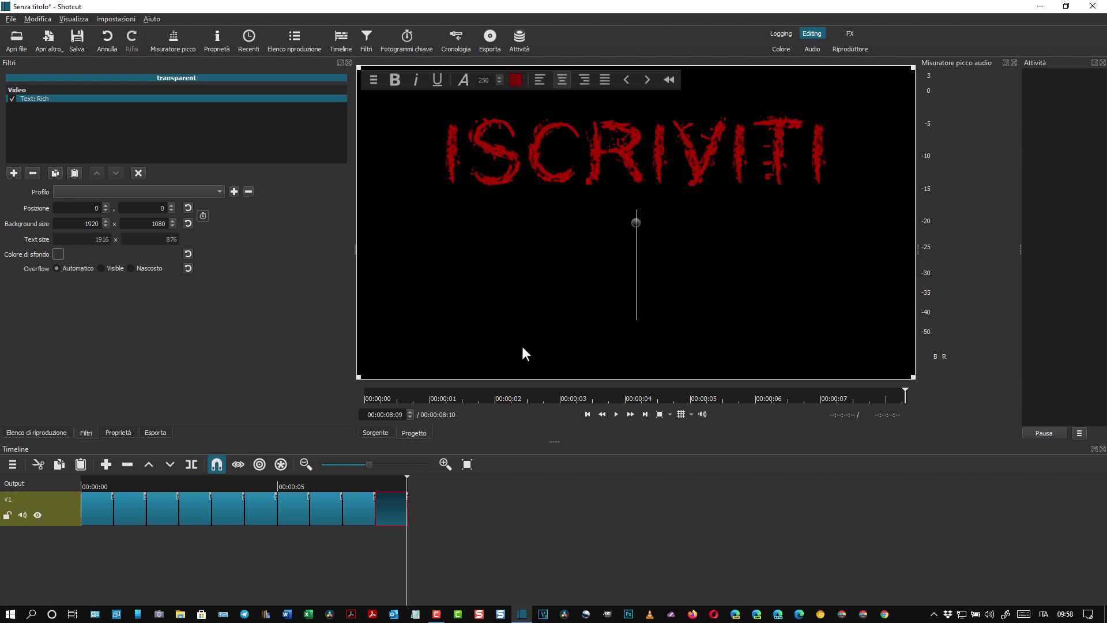
type("A")
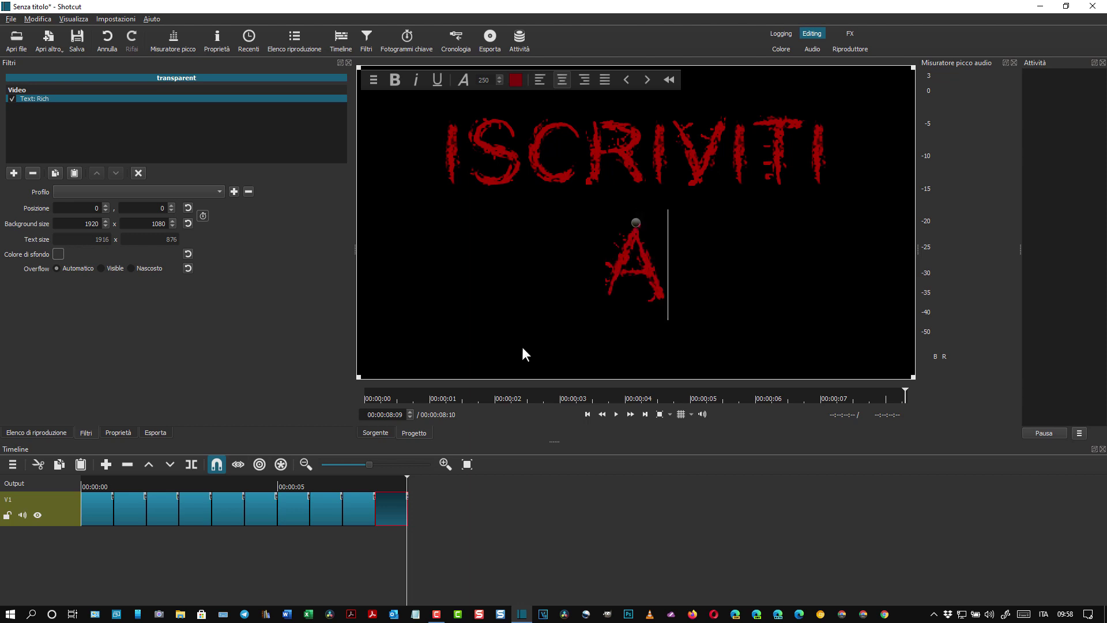
Append two successive duplicates of the last V1 clip, extending the second text line to "AL" in the first and "AL C" in the second
left_click(81, 465)
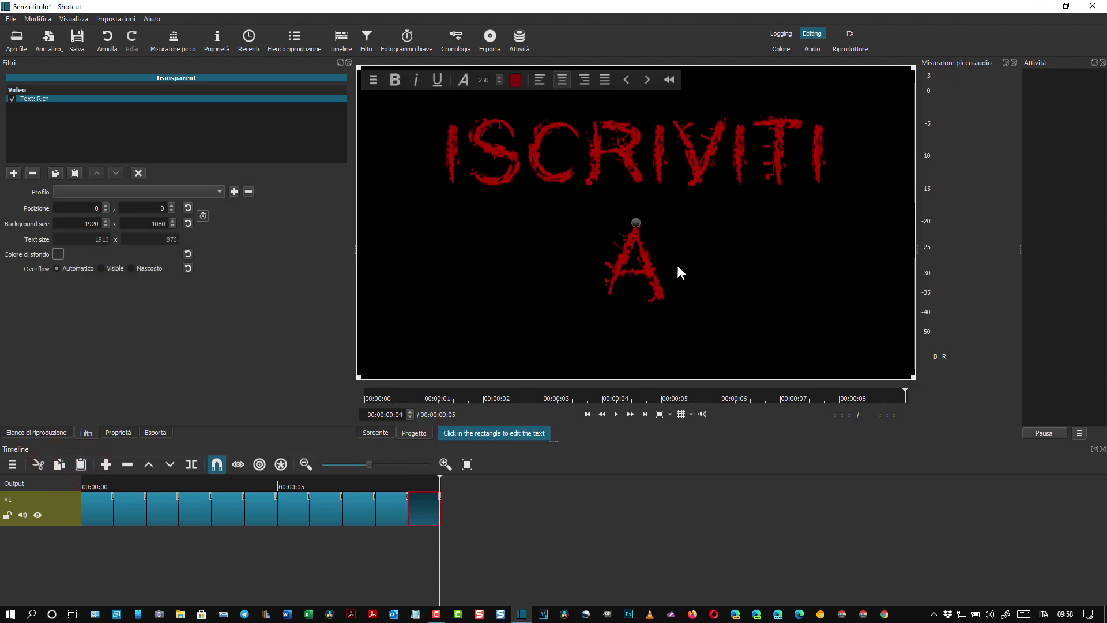
type("L")
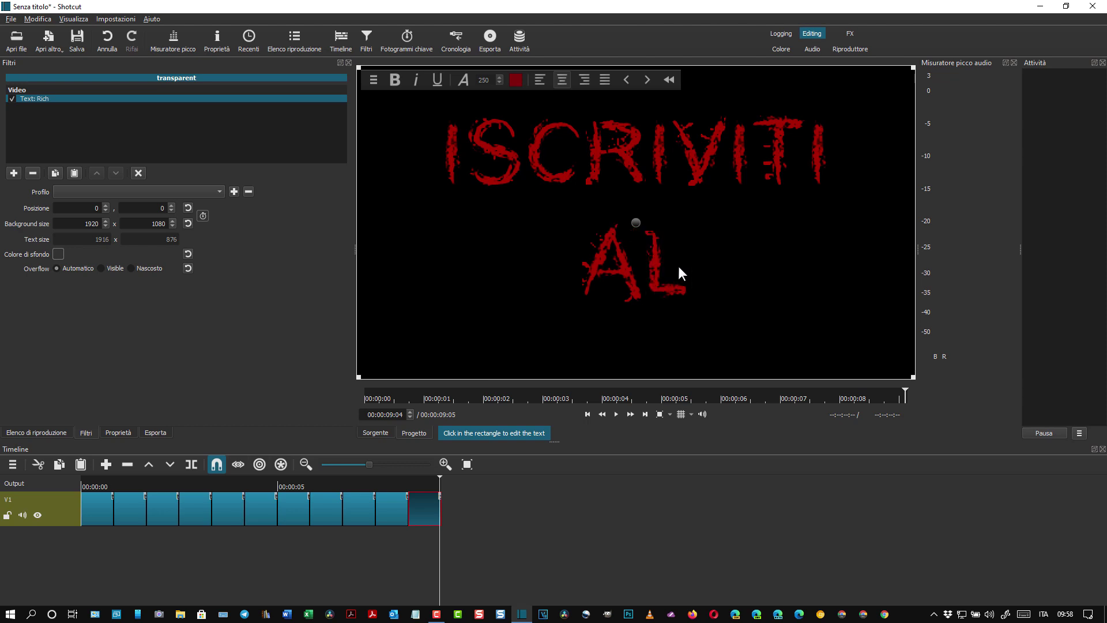
left_click(59, 464)
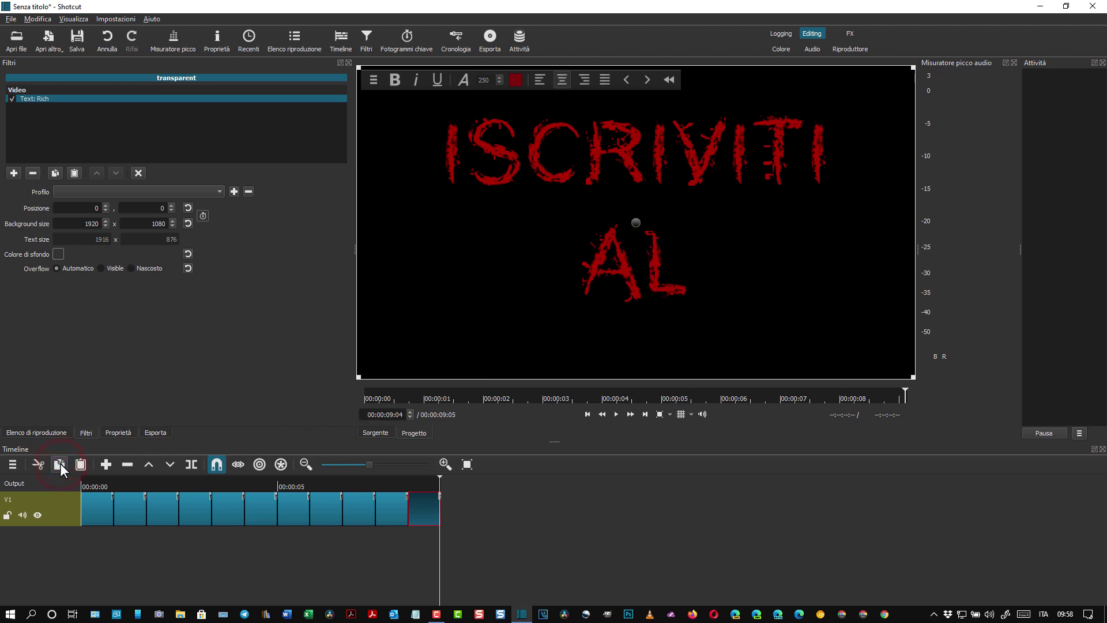
left_click(81, 464)
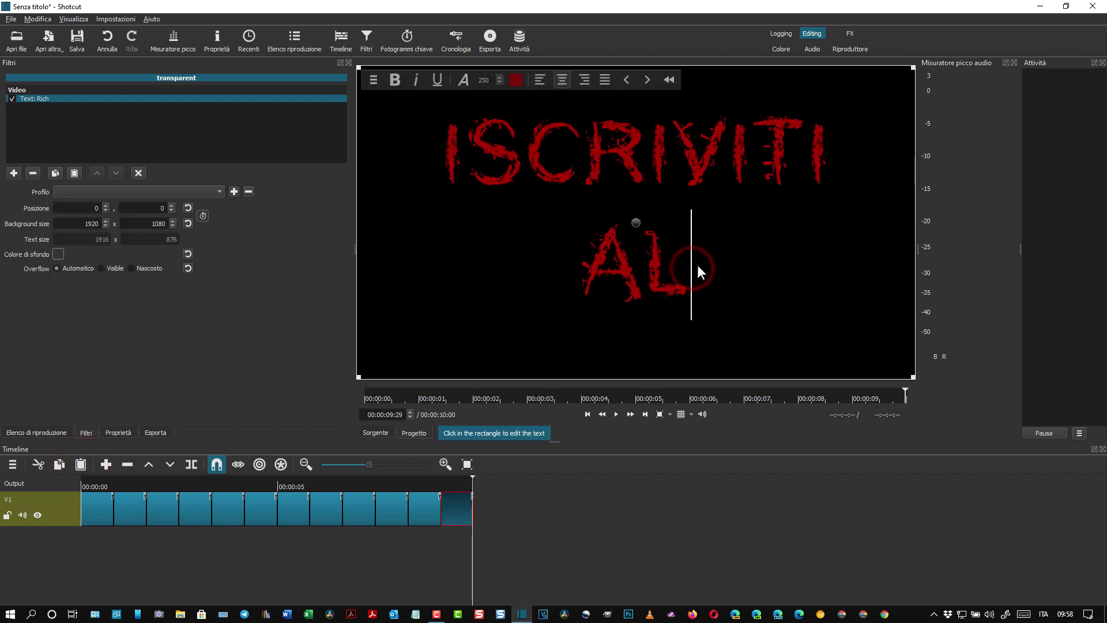
left_click(698, 265)
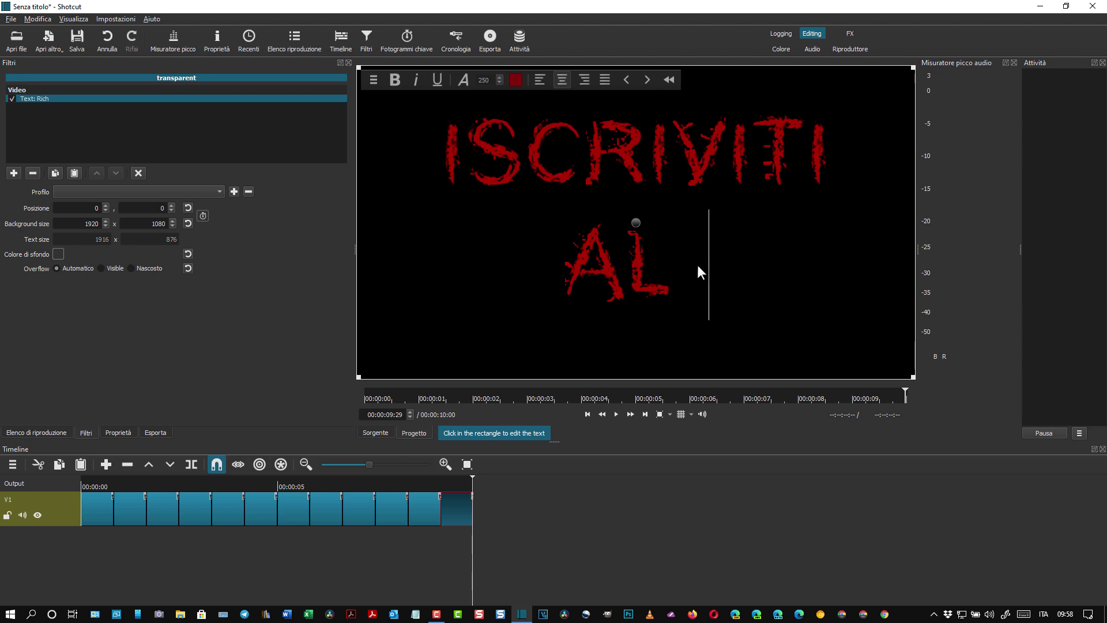
type("C")
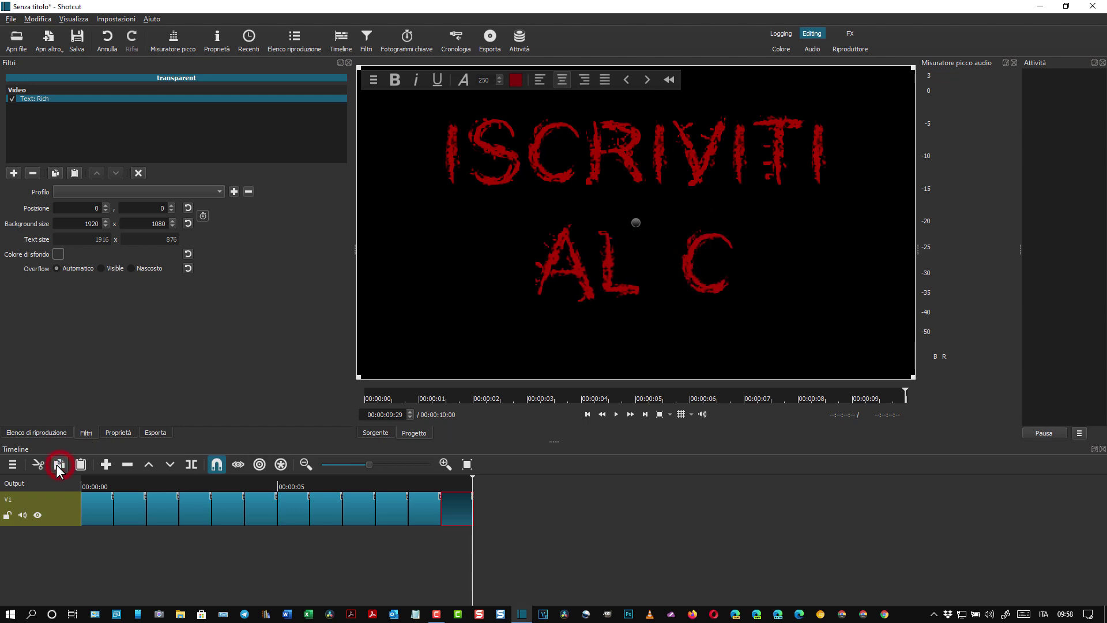
Append two more successive duplicates on V1, extending the second text line to "AL CA" in one and "AL CAN" in the other
left_click(81, 464)
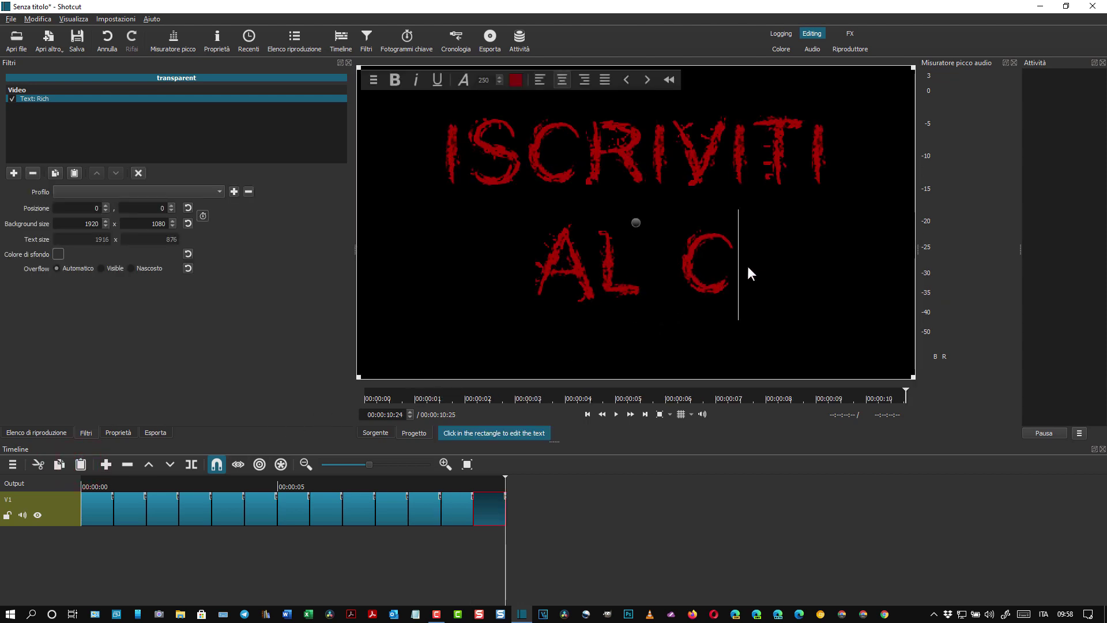
type("A")
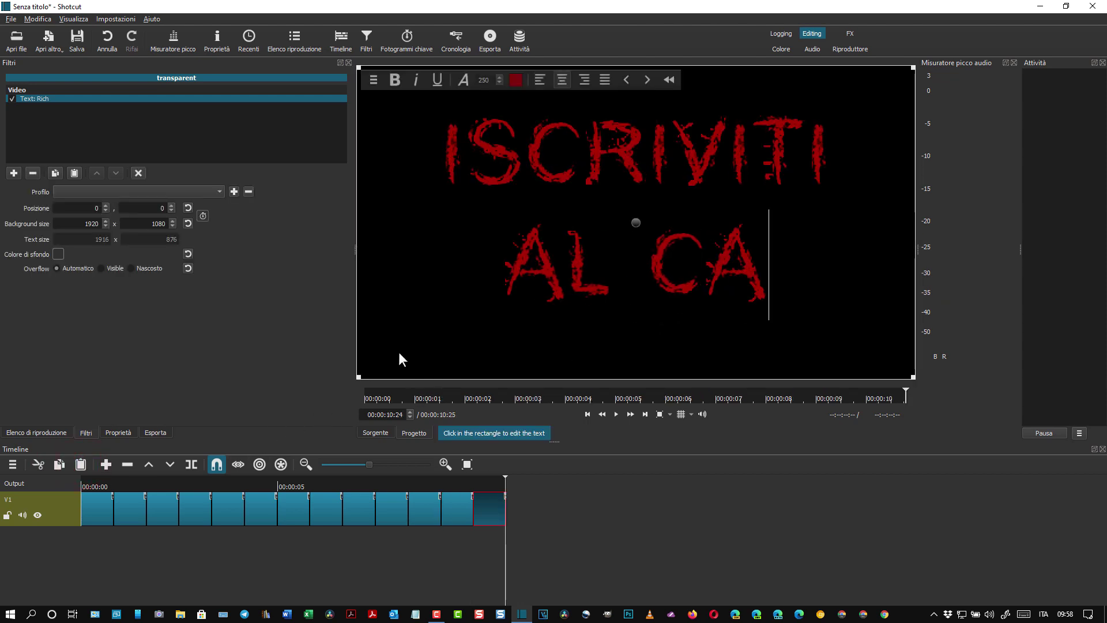
left_click(60, 464)
left_click(82, 465)
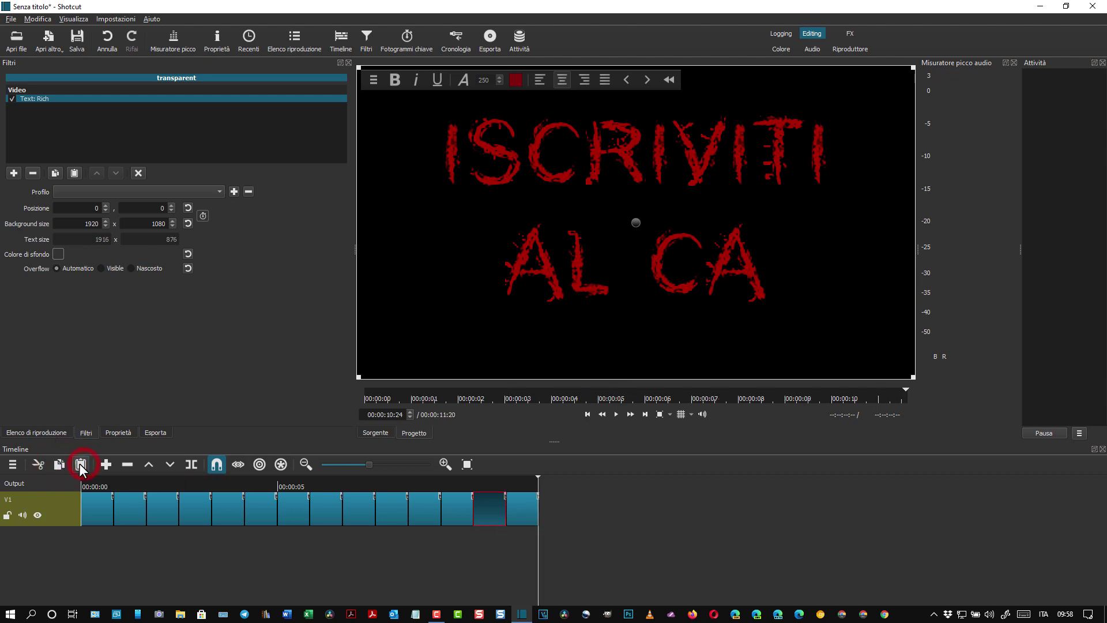
left_click(765, 263)
type("N")
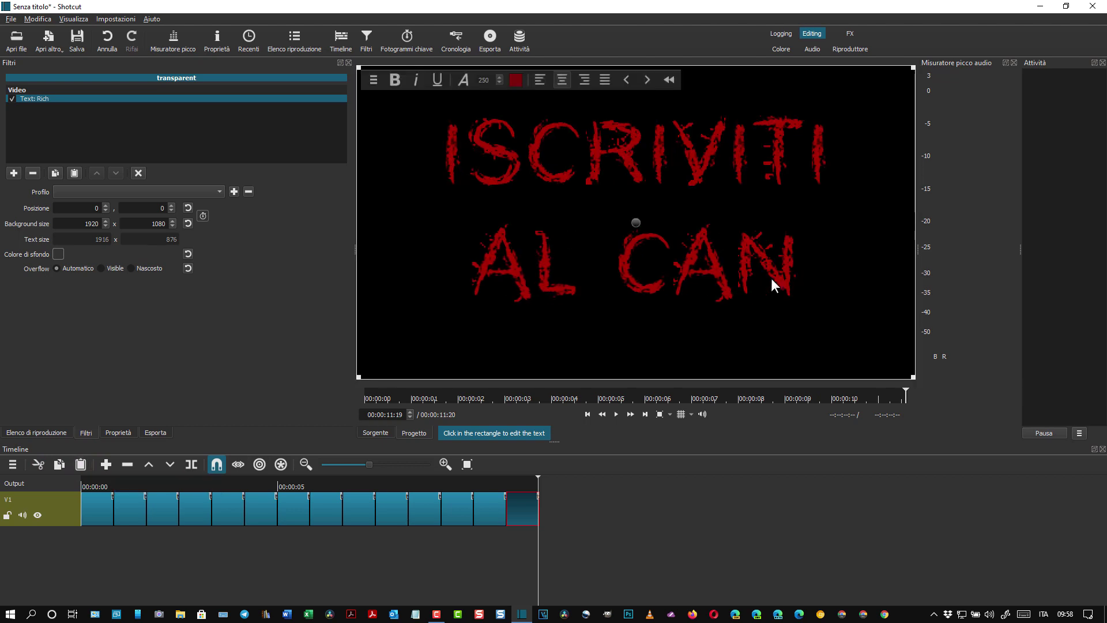
Duplicate the last V1 clip twice in succession, extending the second text line to "AL CANA" and "AL CANAL"
left_click(58, 463)
left_click(79, 464)
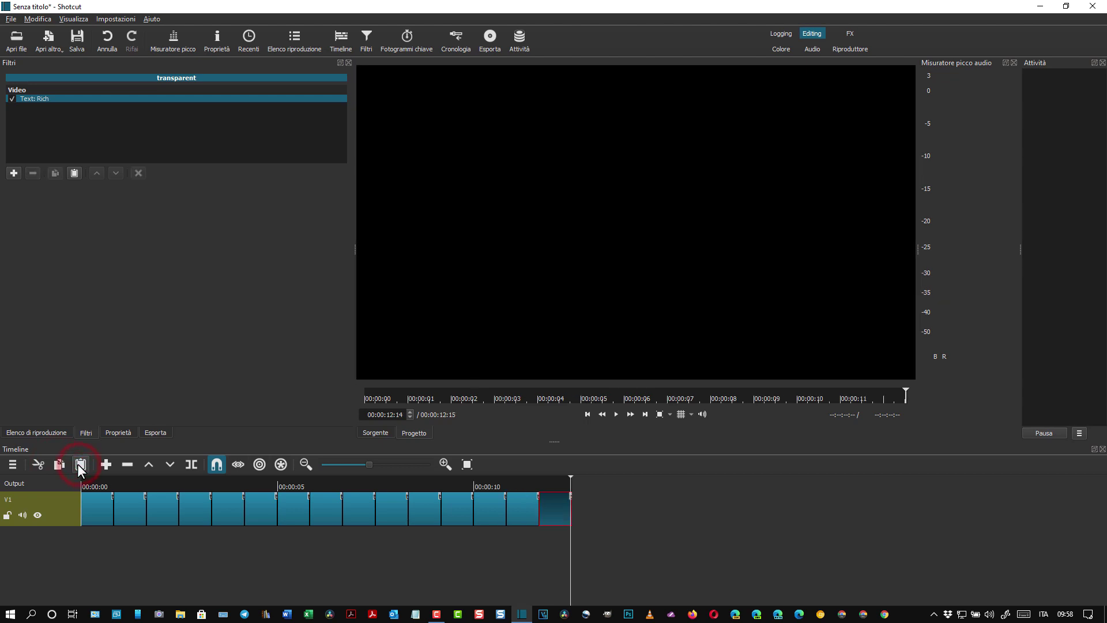
left_click(807, 267)
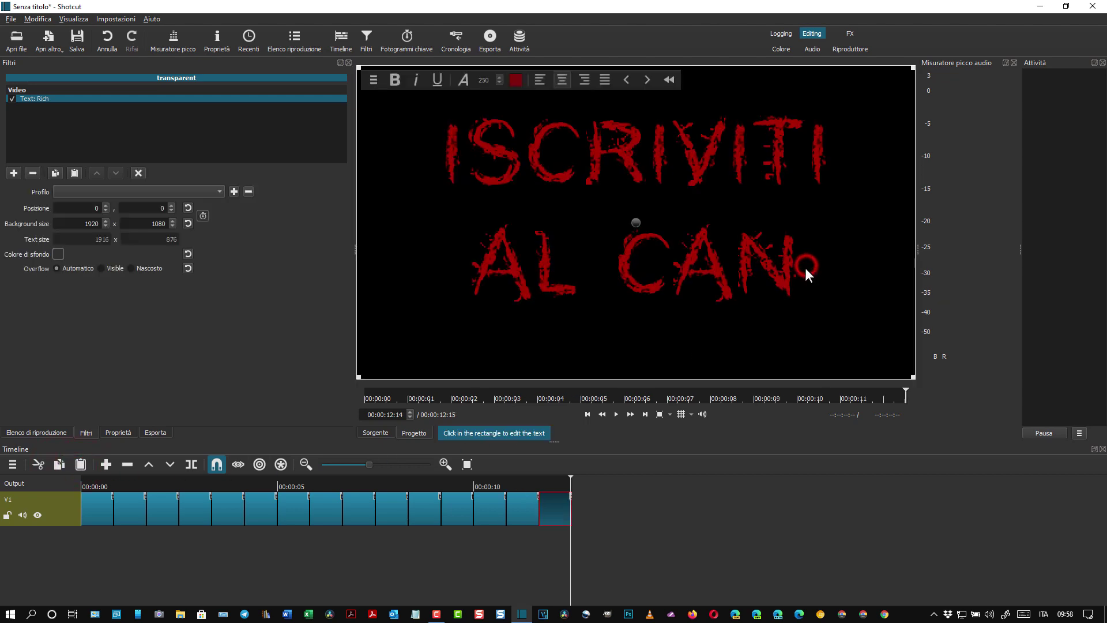
type("A")
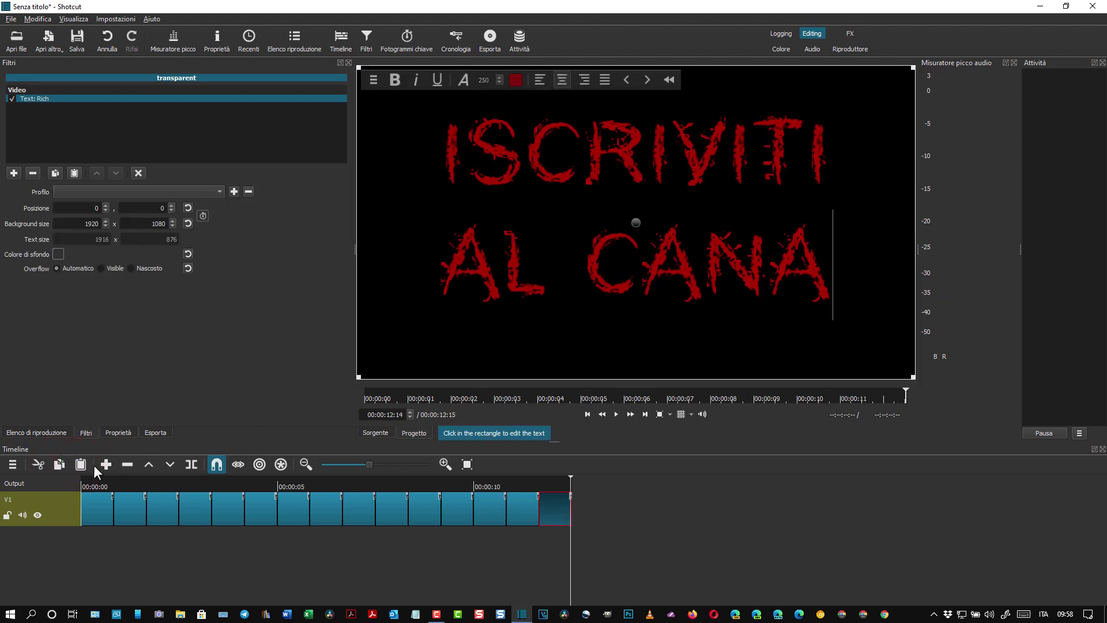
left_click(59, 464)
left_click(80, 464)
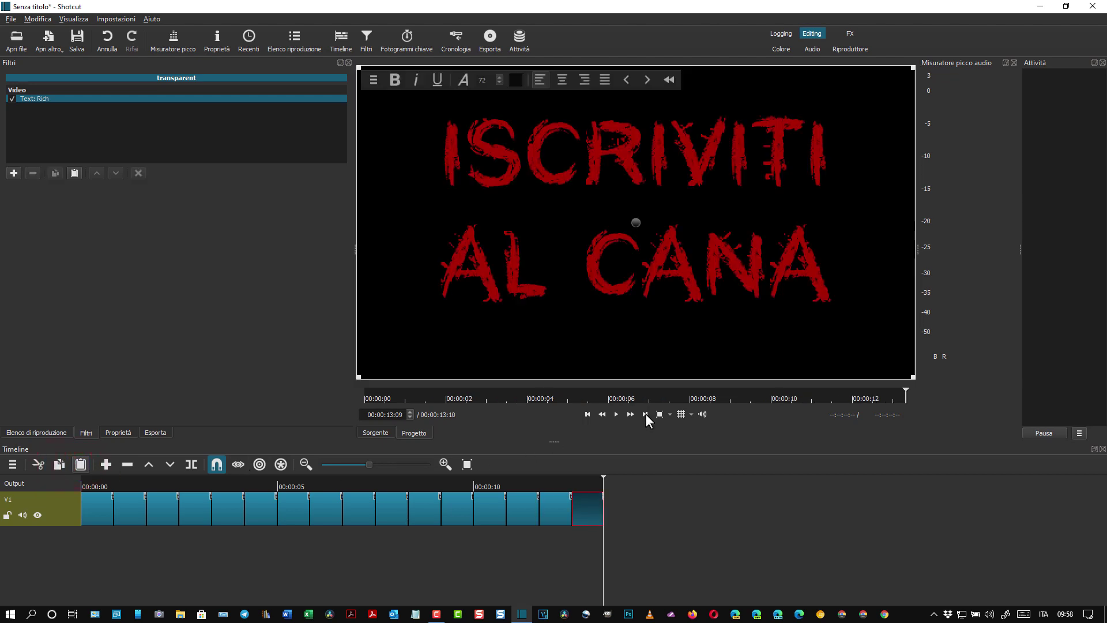
left_click(840, 265)
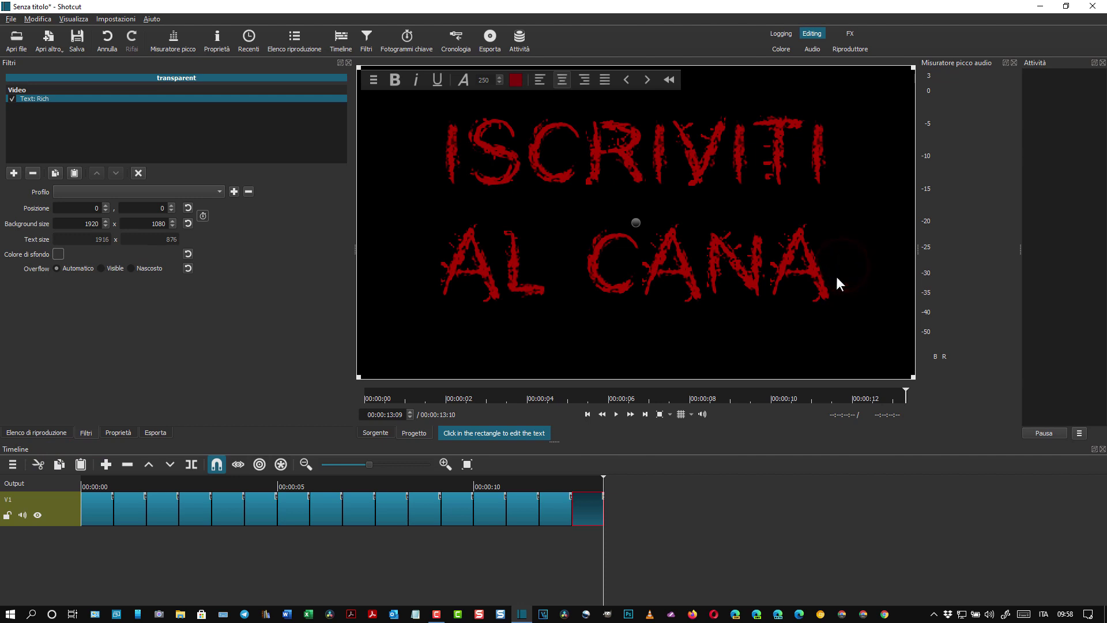
type("L")
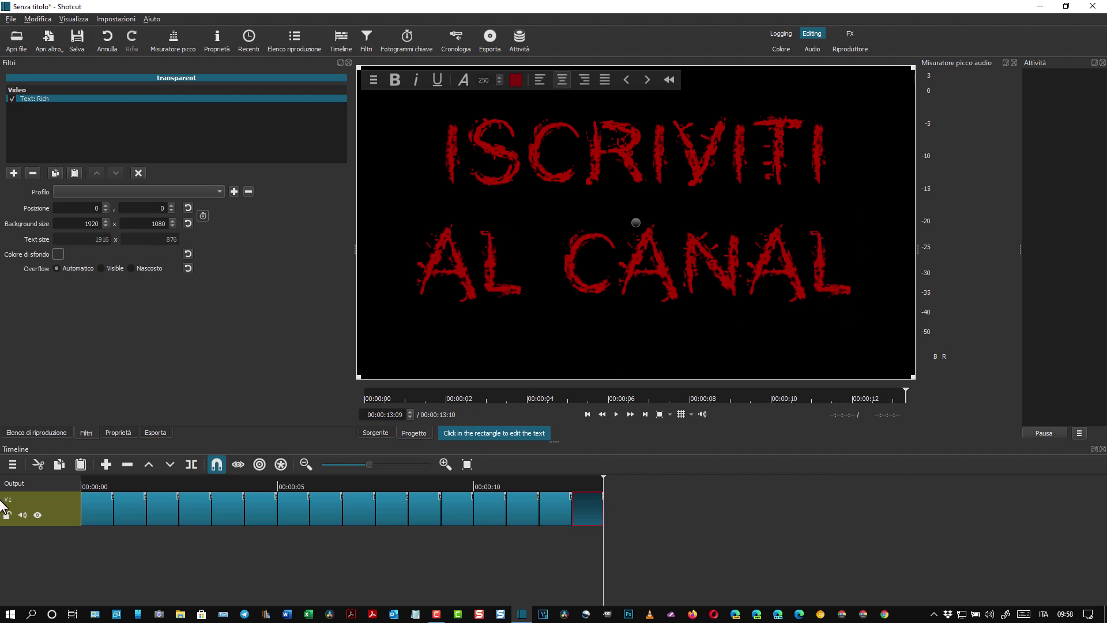
Duplicate the "AL CANAL" clip at the end of V1 and complete the copy's second line as "AL CANALE"
left_click(60, 464)
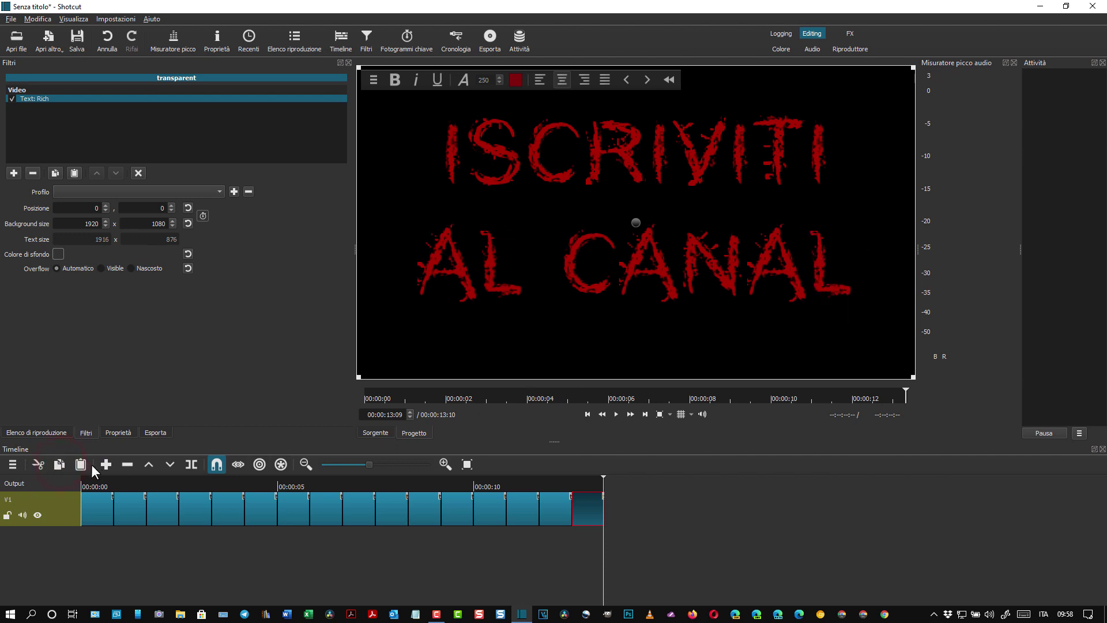
left_click(81, 465)
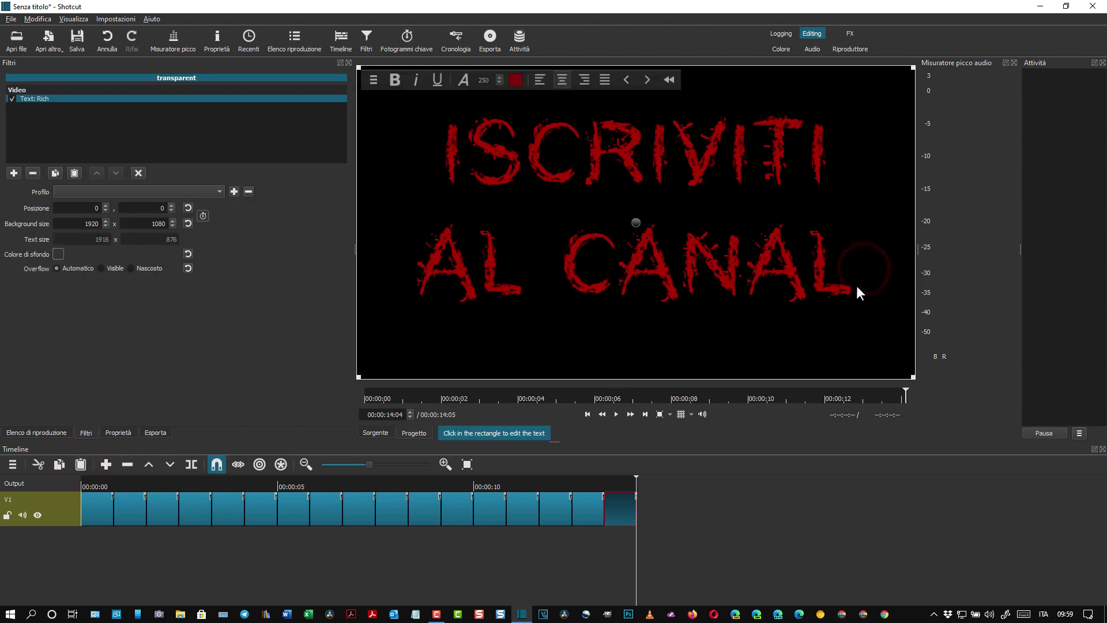
type("E")
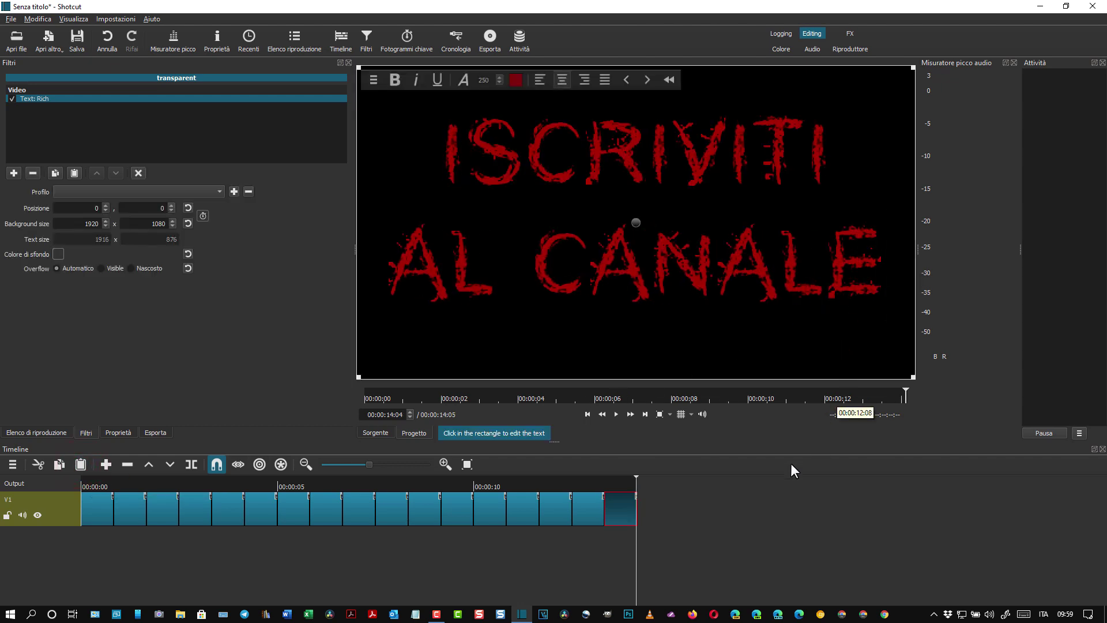
Append four unchanged copies of the complete "ISCRIVITI AL CANALE" clip at the end of V1 to hold the full title
left_click(624, 512)
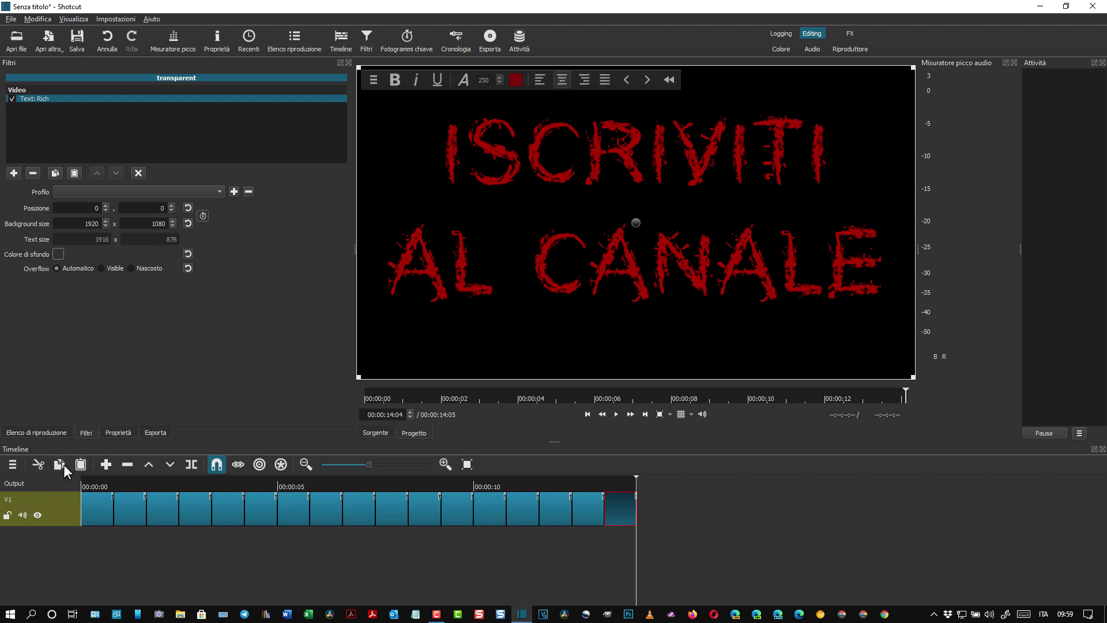
left_click(82, 464)
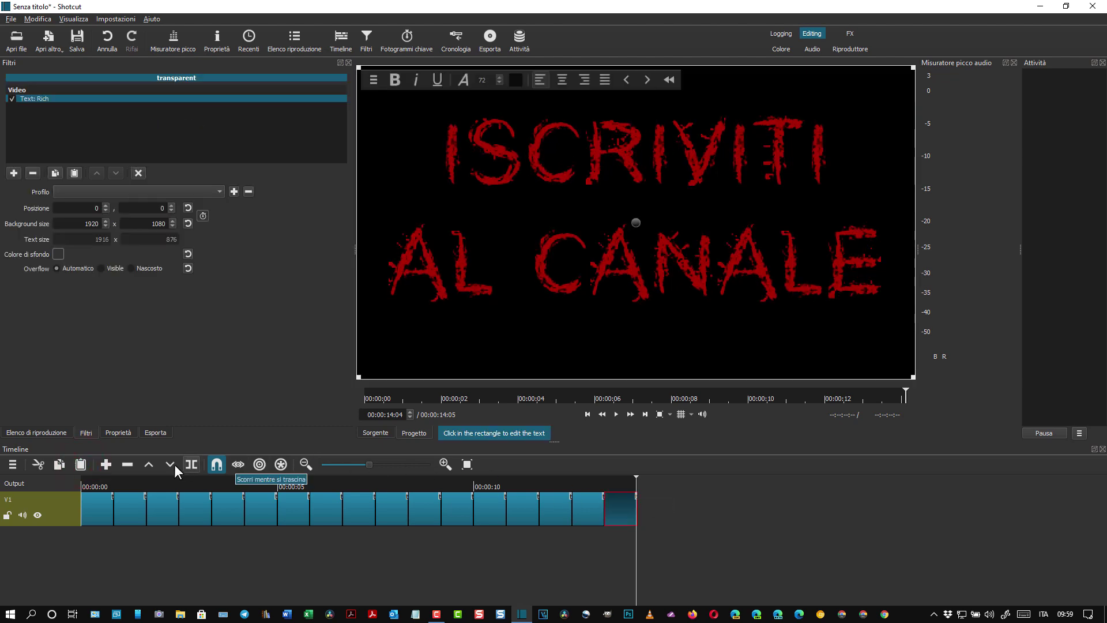
left_click(84, 464)
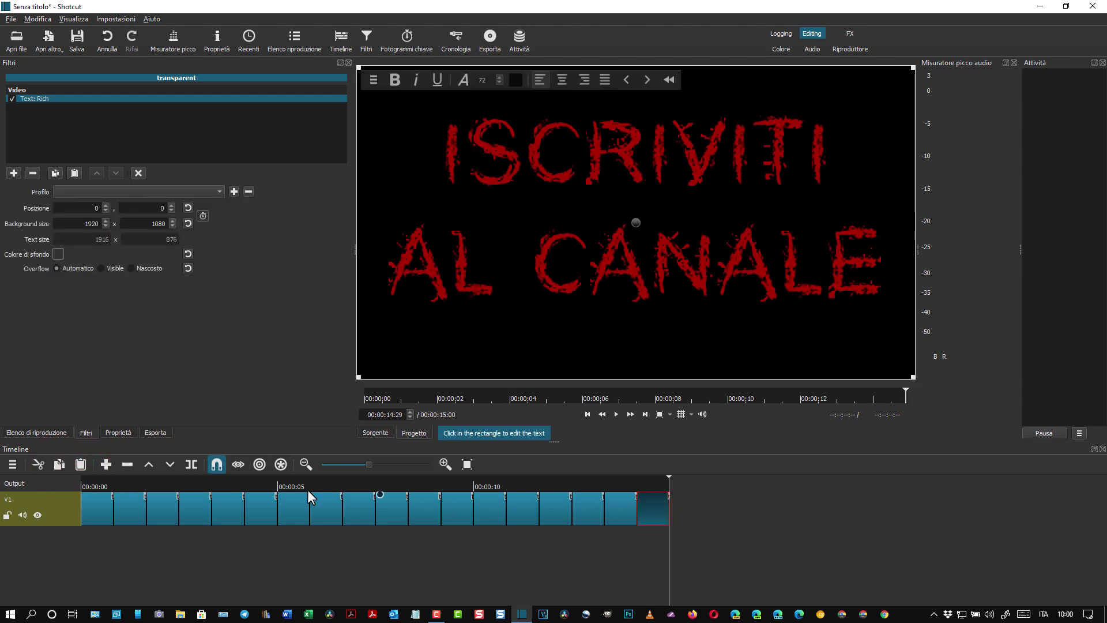
left_click(75, 465)
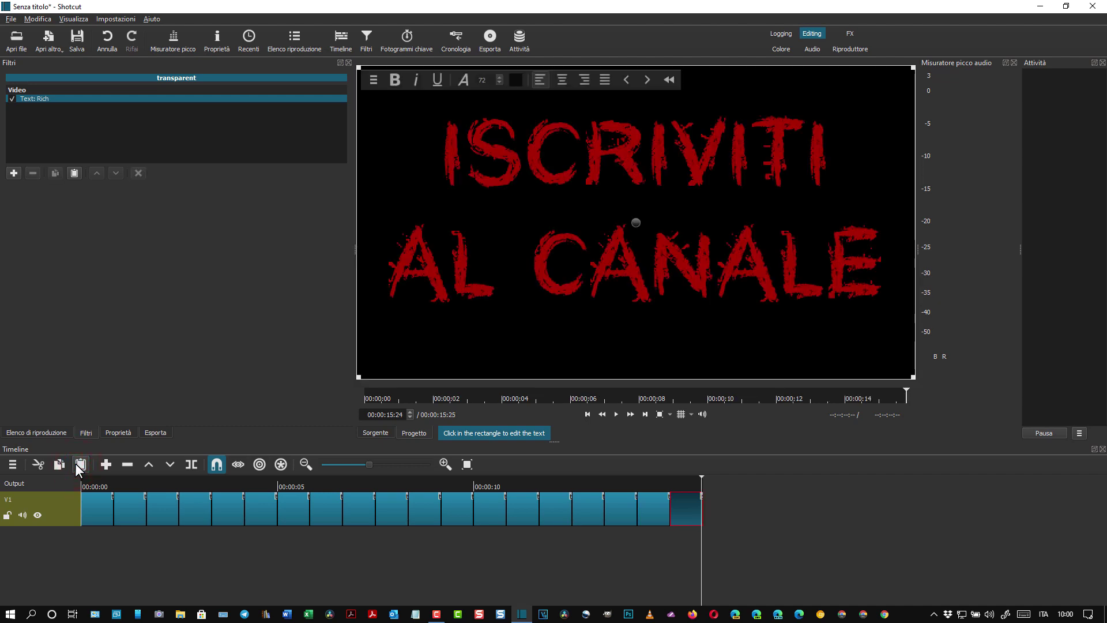
left_click(77, 462)
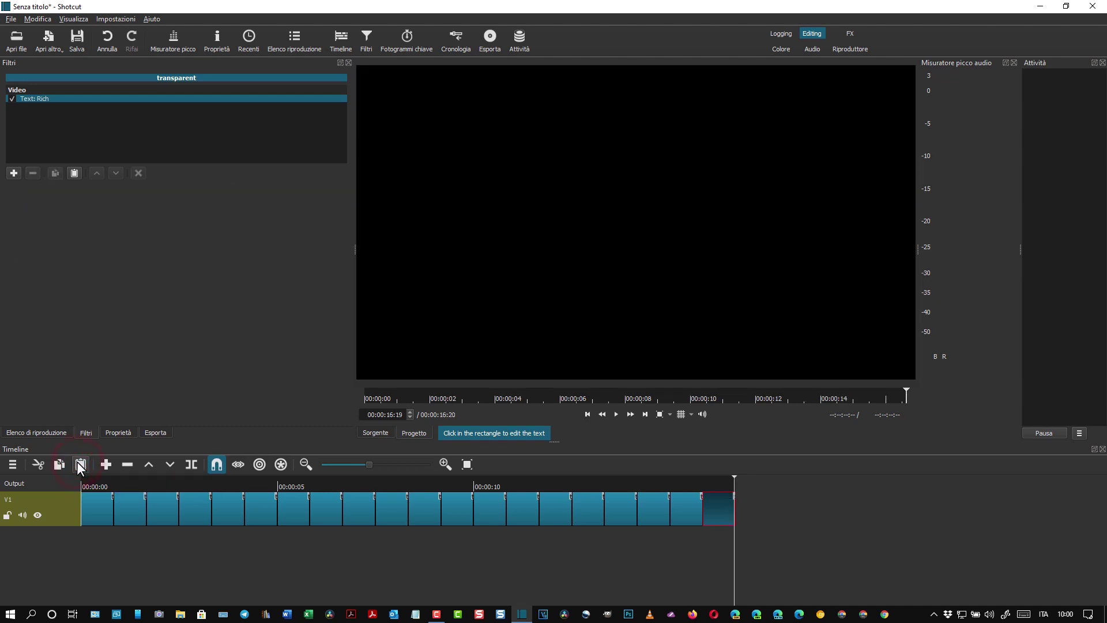
left_click(79, 464)
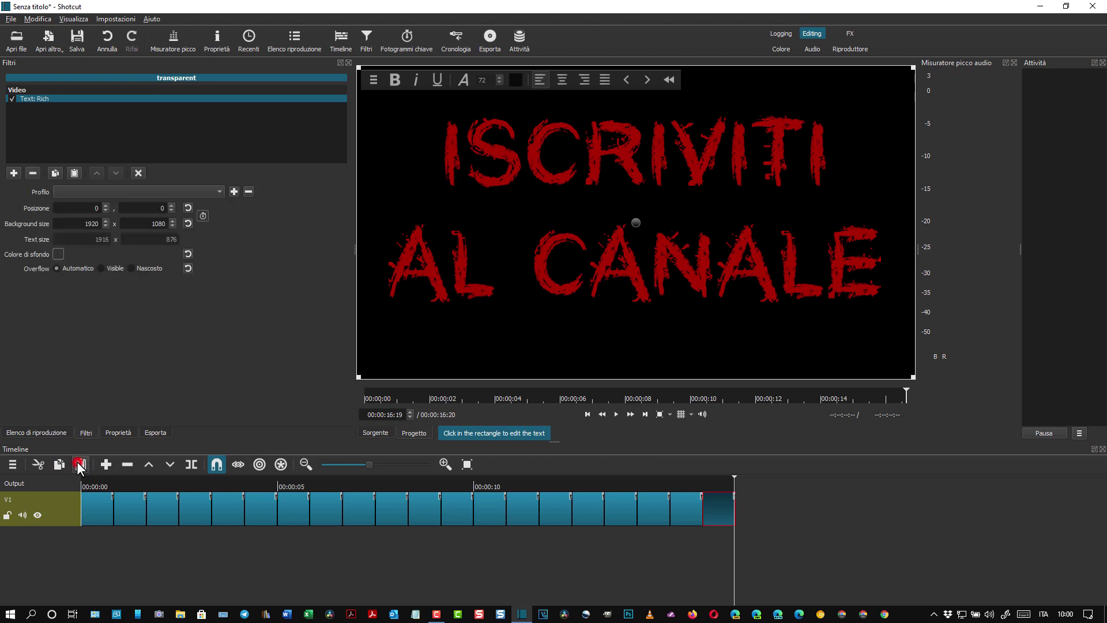
left_click(628, 571)
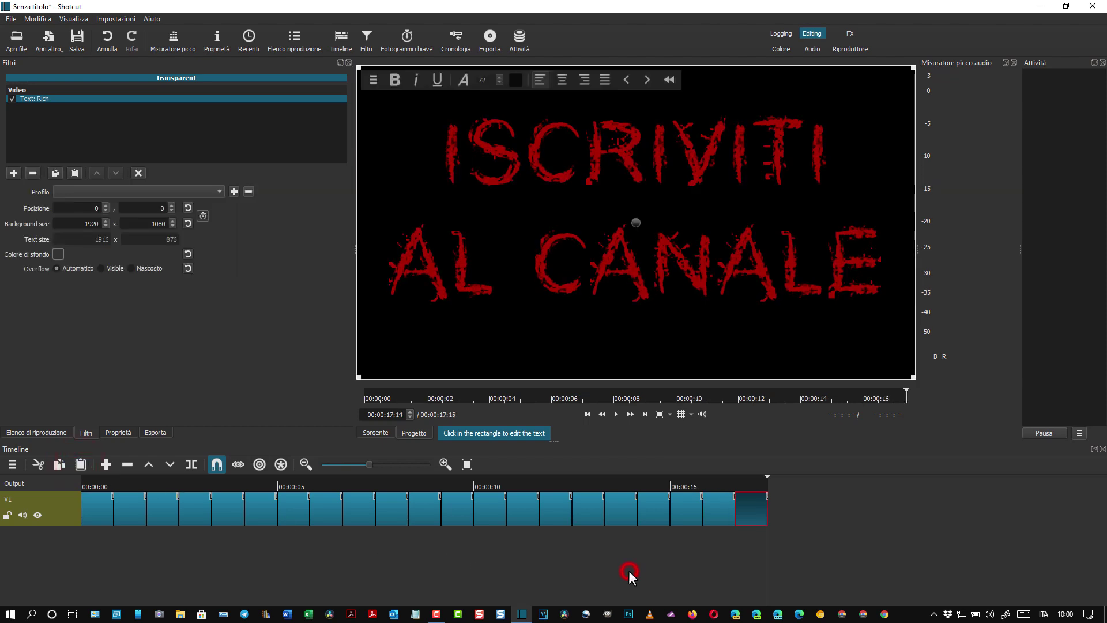
Play the timeline from the beginning to check the letter-by-letter title animation
key("Home")
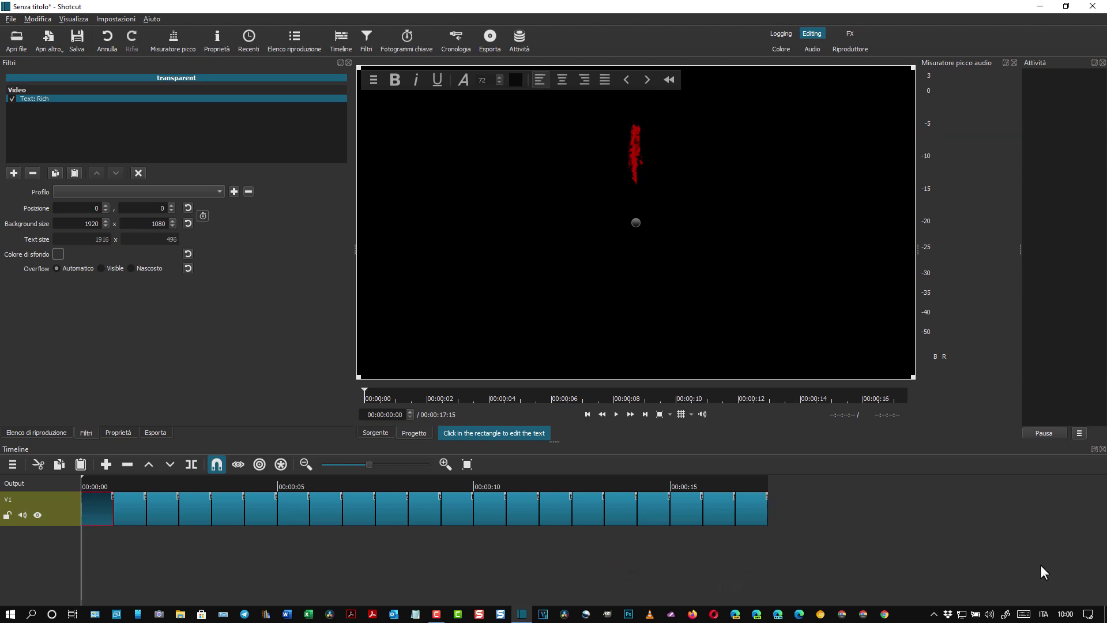
left_click(88, 512)
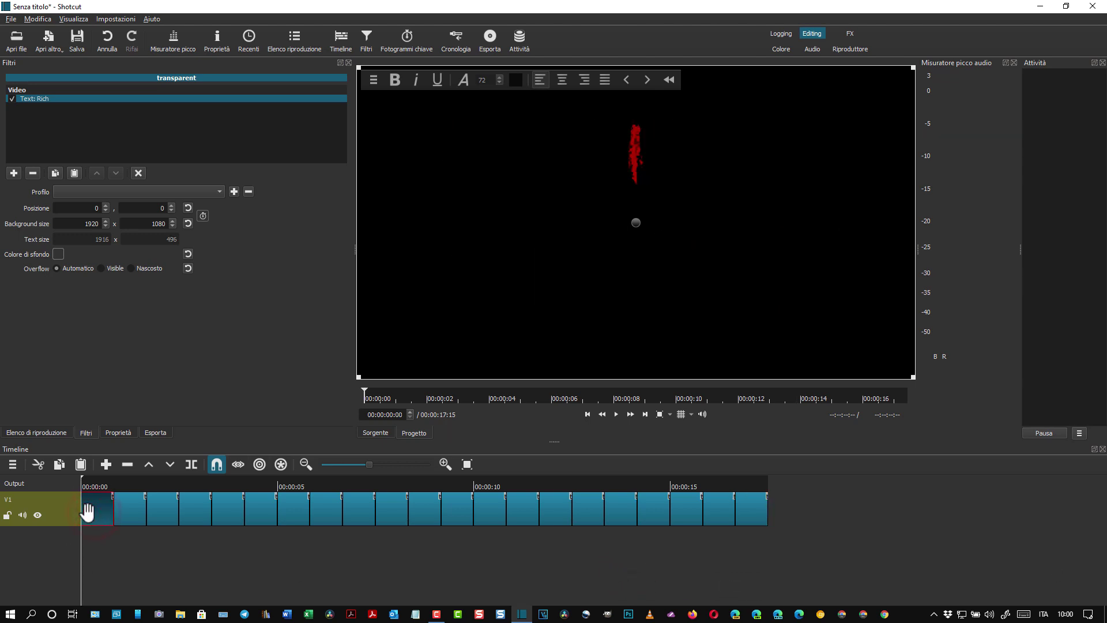
left_click(617, 414)
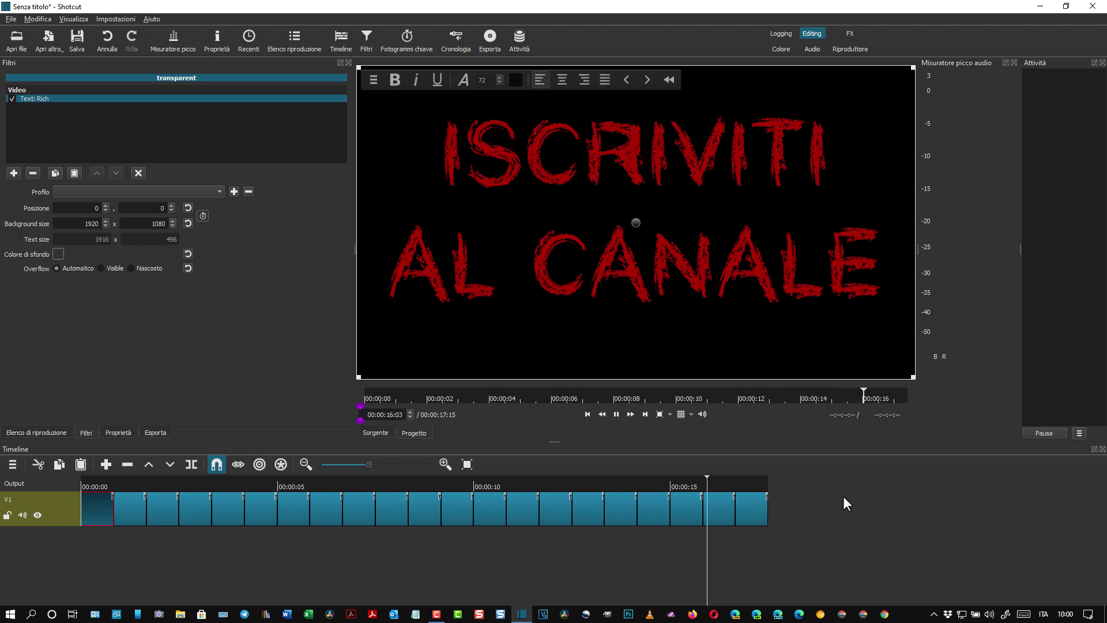
left_click(615, 414)
Export the timeline with the WebM VP9 with alpha channel preset as "scritta digitata" in the Download folder
left_click(490, 39)
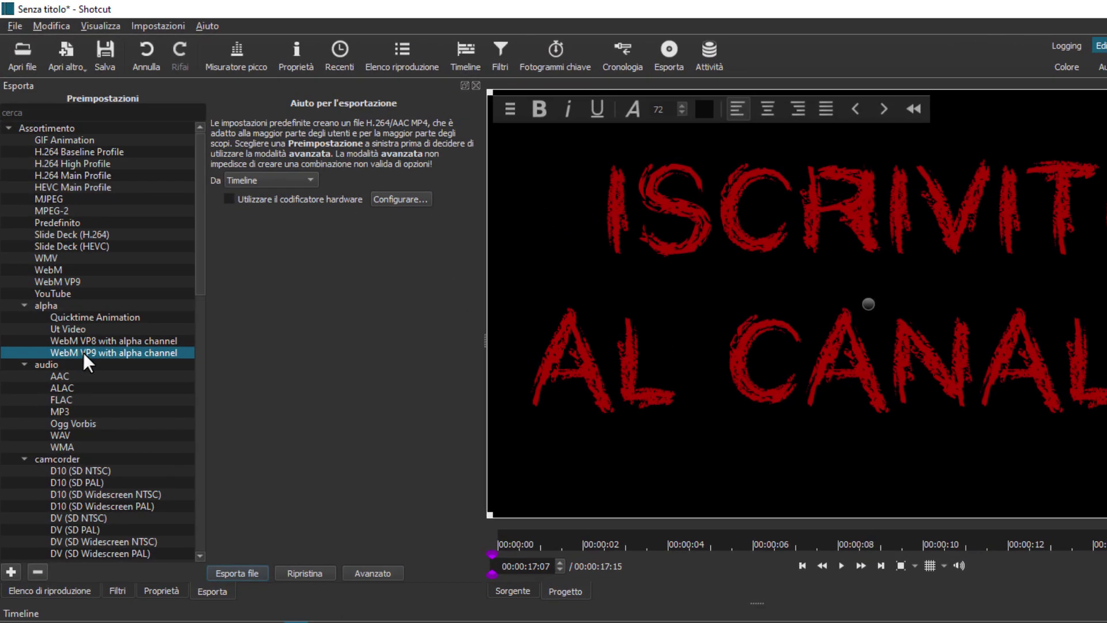
left_click(242, 571)
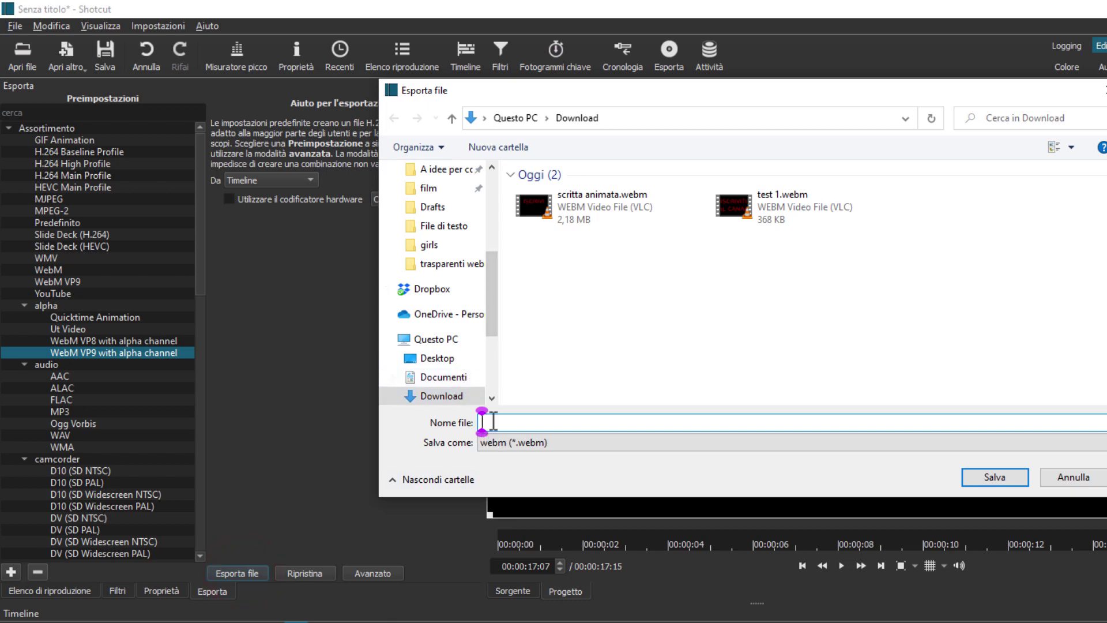
left_click(490, 421)
type("sc")
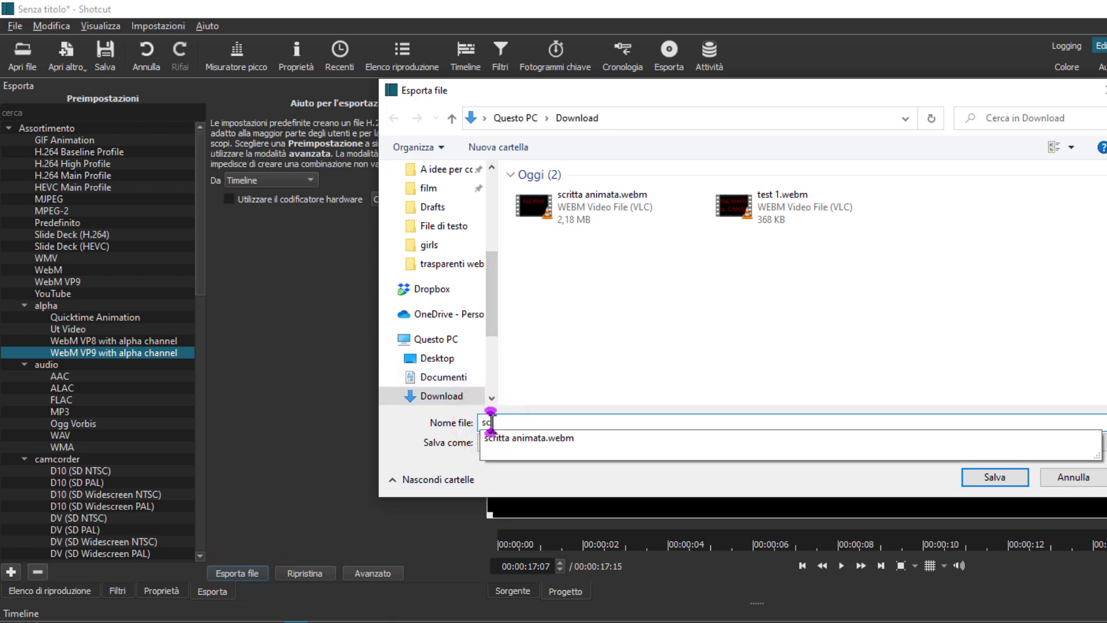
type("ritta digi")
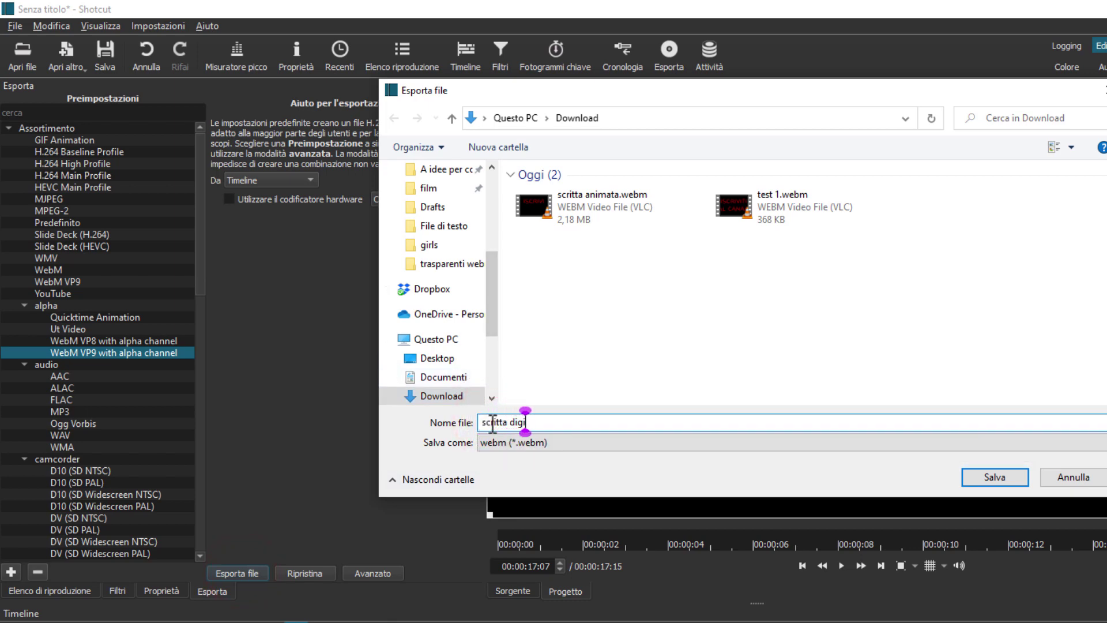
type("tata")
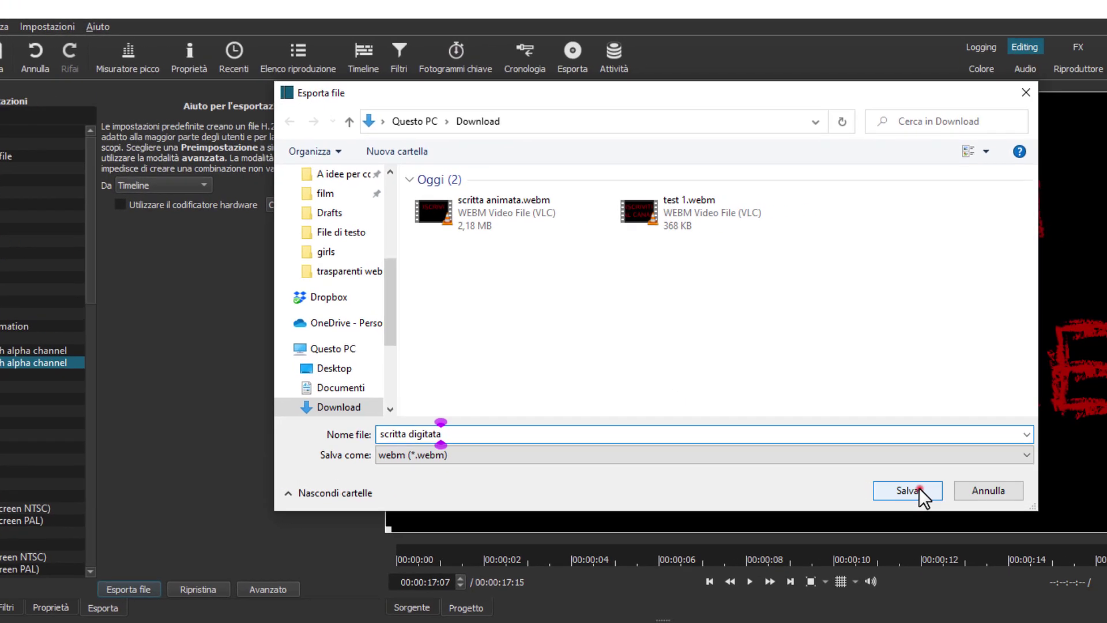
left_click(1012, 477)
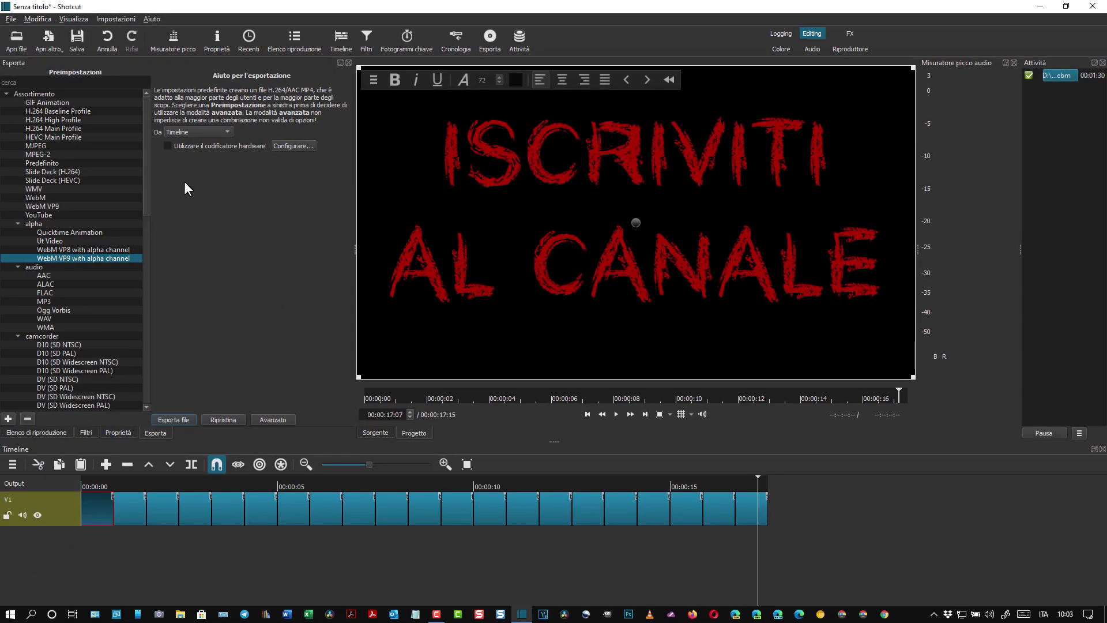
Show the playlist and remove track V1 with all its title clips to empty the timeline
left_click(283, 46)
right_click(65, 509)
mouse_move(167, 516)
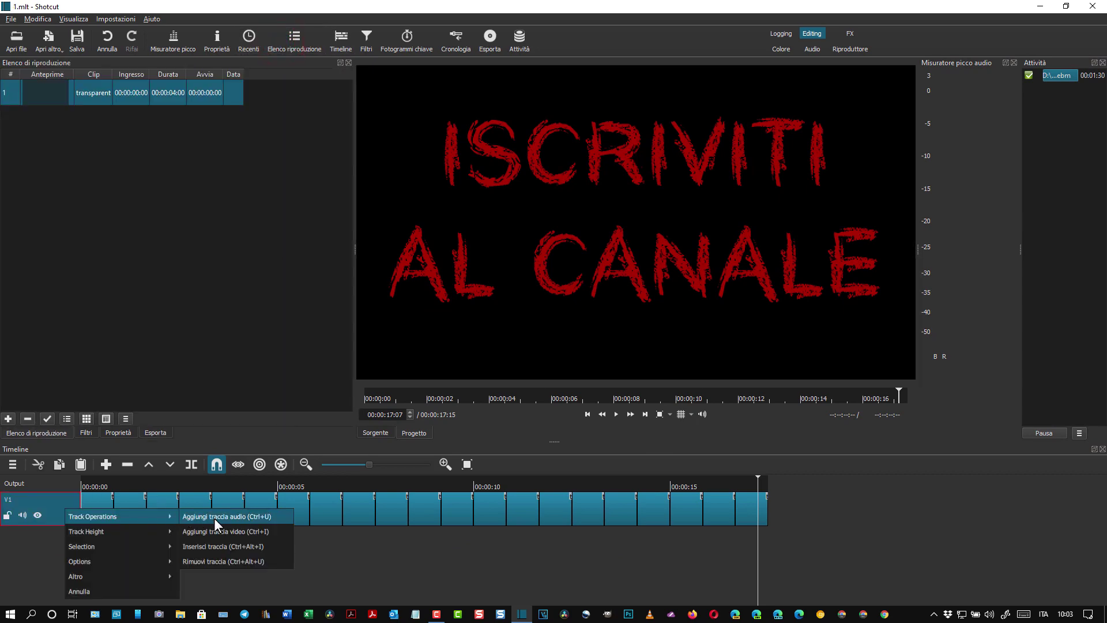
left_click(224, 561)
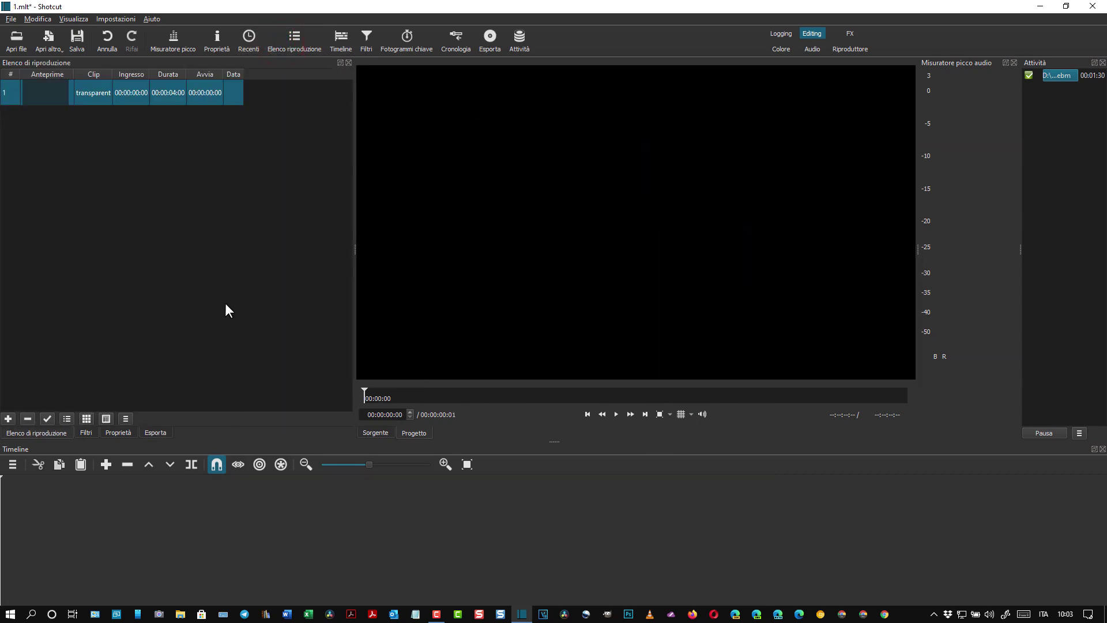
Add natura 3.mp4 from the natura folder inside the Video folder to the playlist
left_click(180, 613)
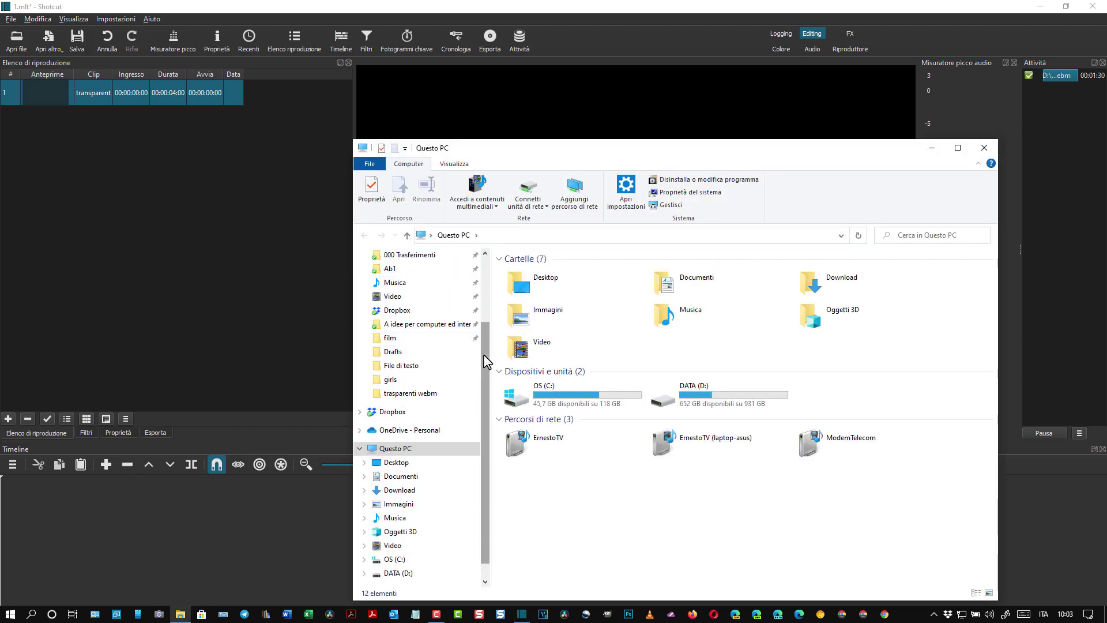
left_click_drag(483, 354, 483, 330)
double_click(521, 346)
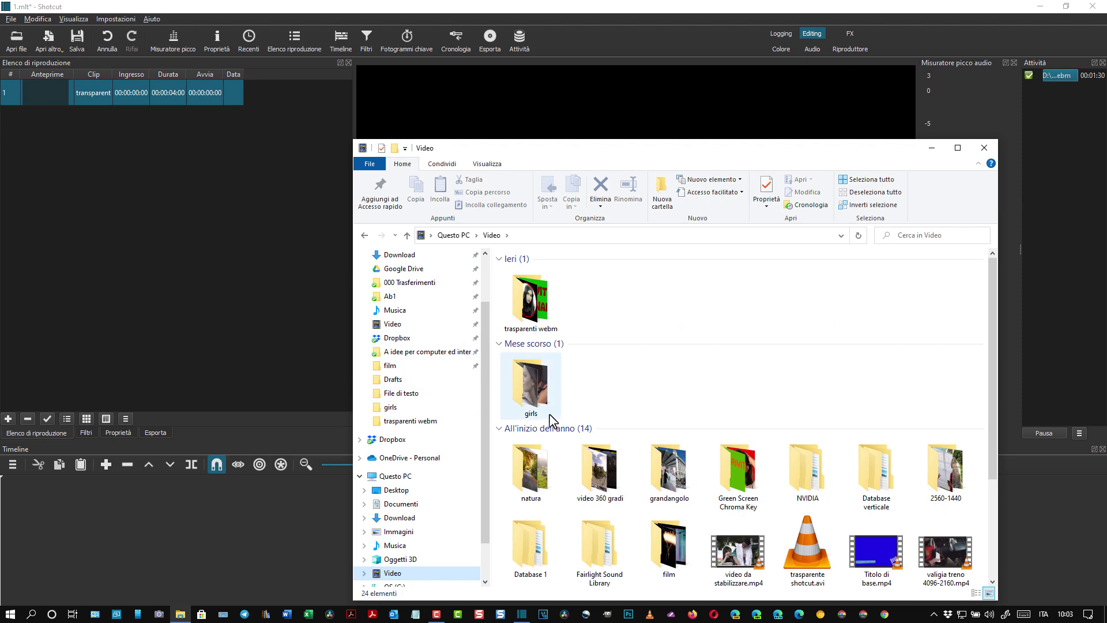
left_click_drag(901, 271, 132, 202)
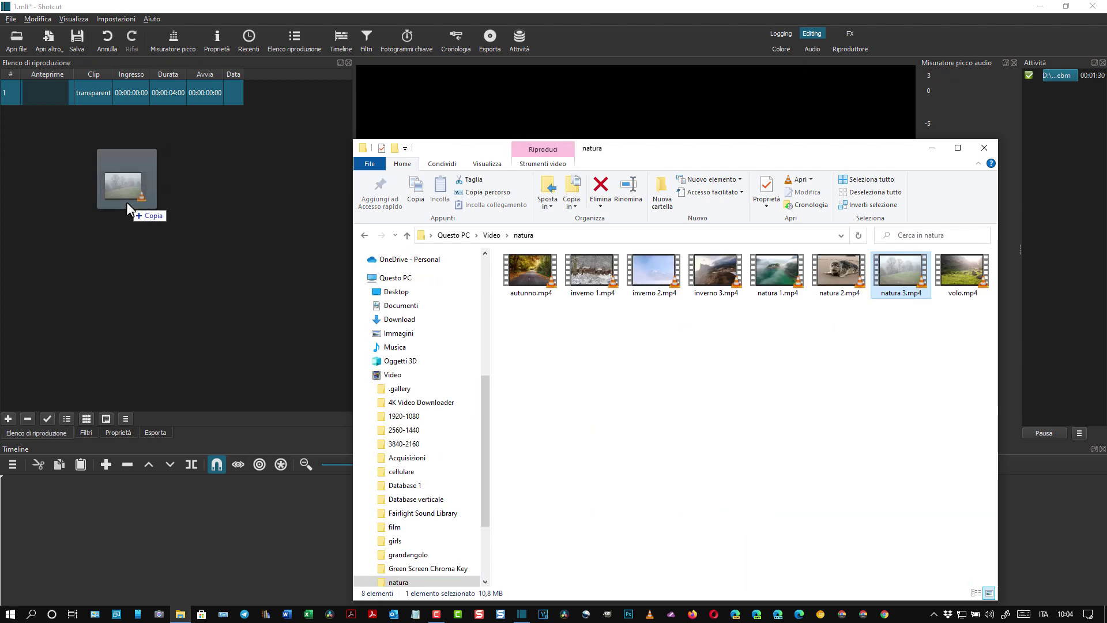
Add the exported "scritta digitata.webm" from the Download folder to the playlist and close the file browser
left_click(407, 236)
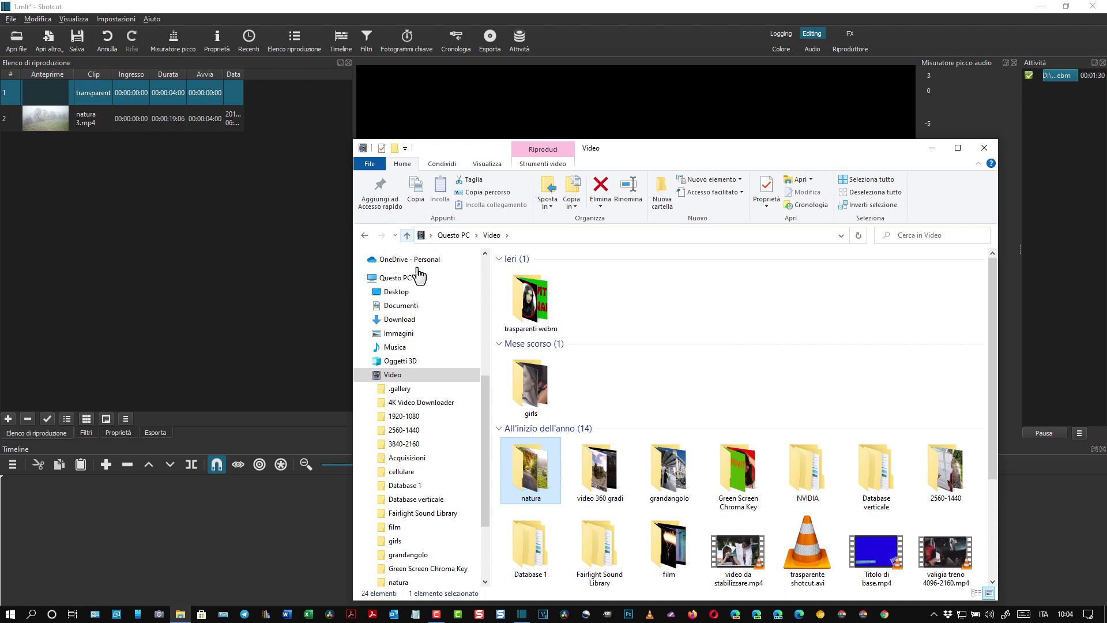
left_click(400, 319)
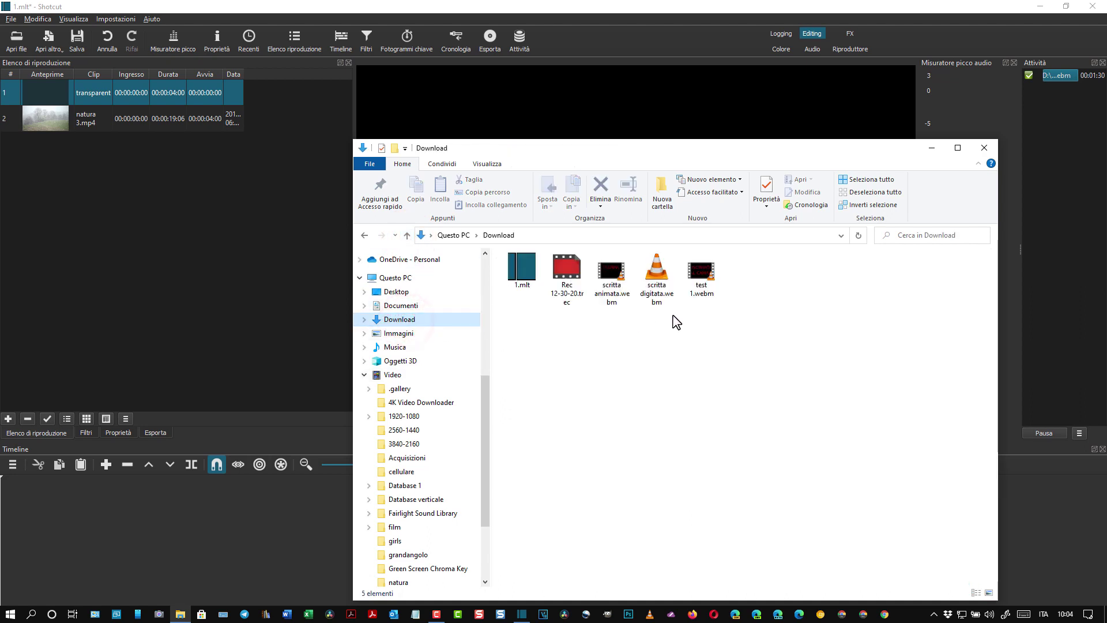
left_click(658, 281)
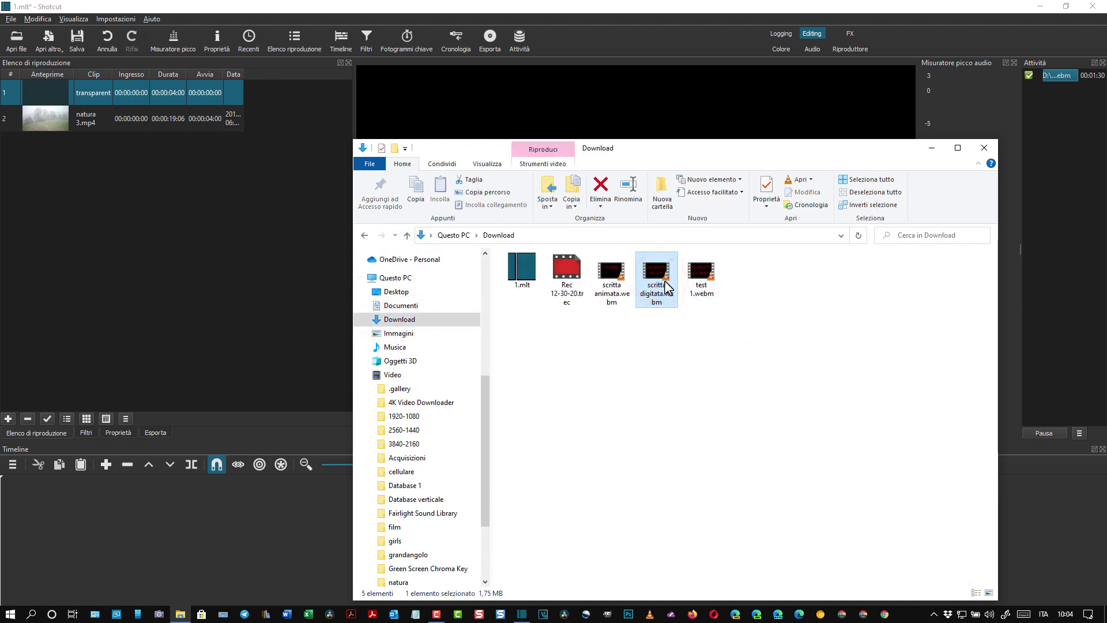
left_click_drag(661, 282, 99, 234)
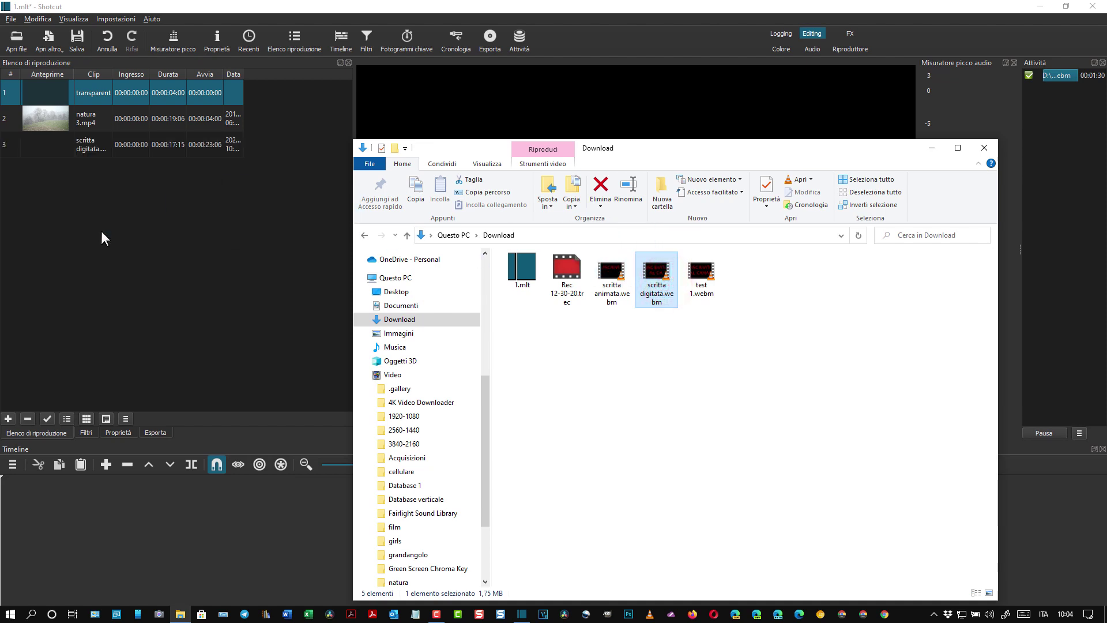
left_click(984, 149)
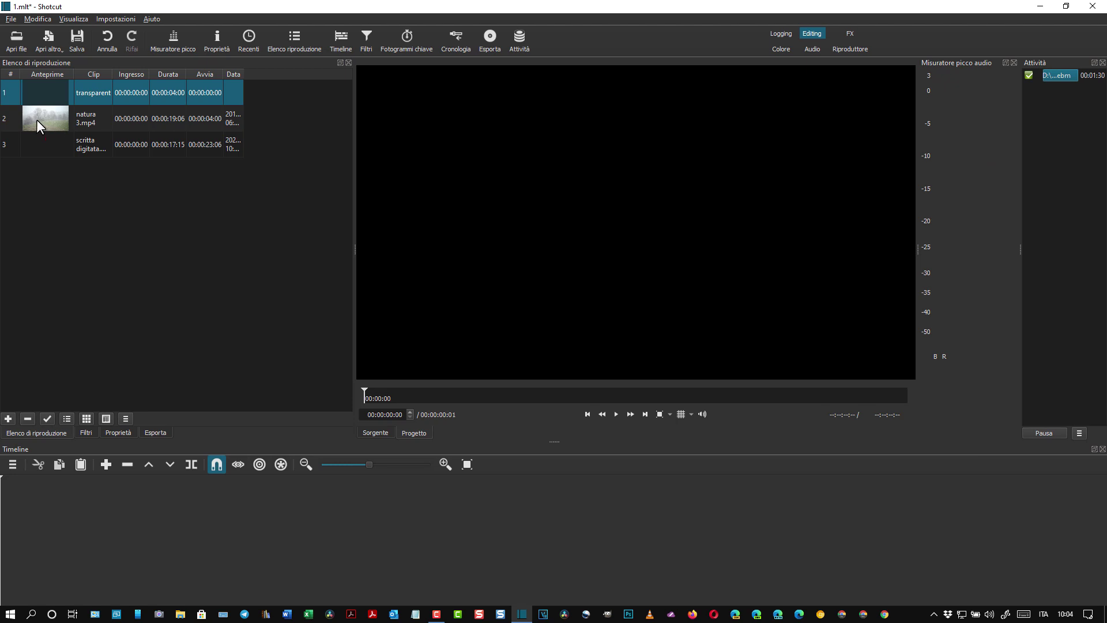
Place natura 3.mp4 at the start of a new V1 track and briefly play it
left_click_drag(37, 119, 105, 520)
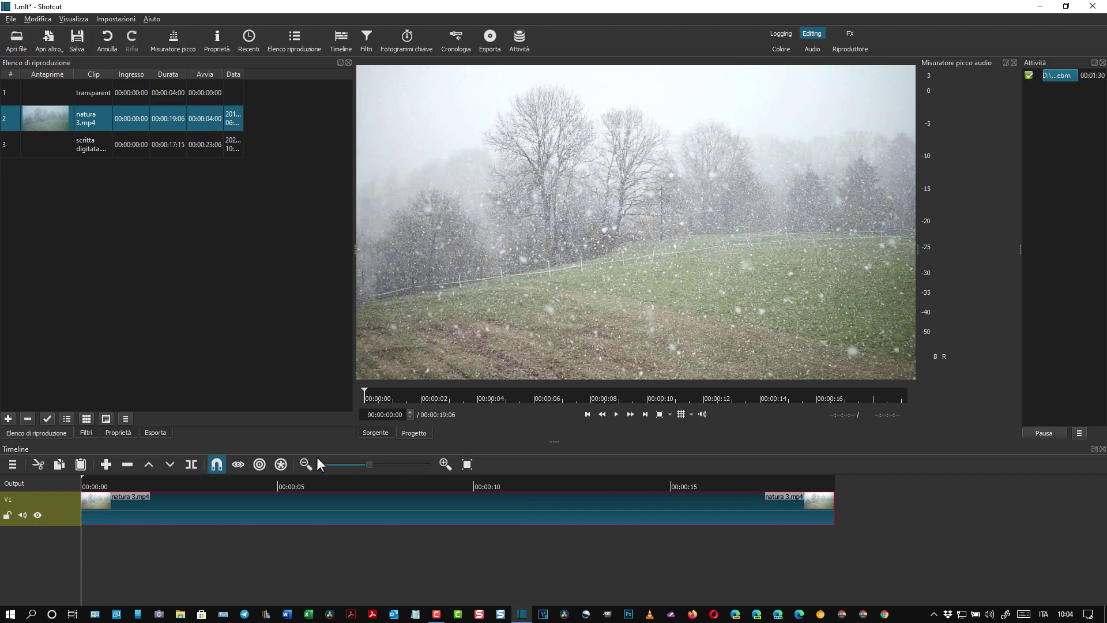
left_click(299, 460)
left_click(300, 460)
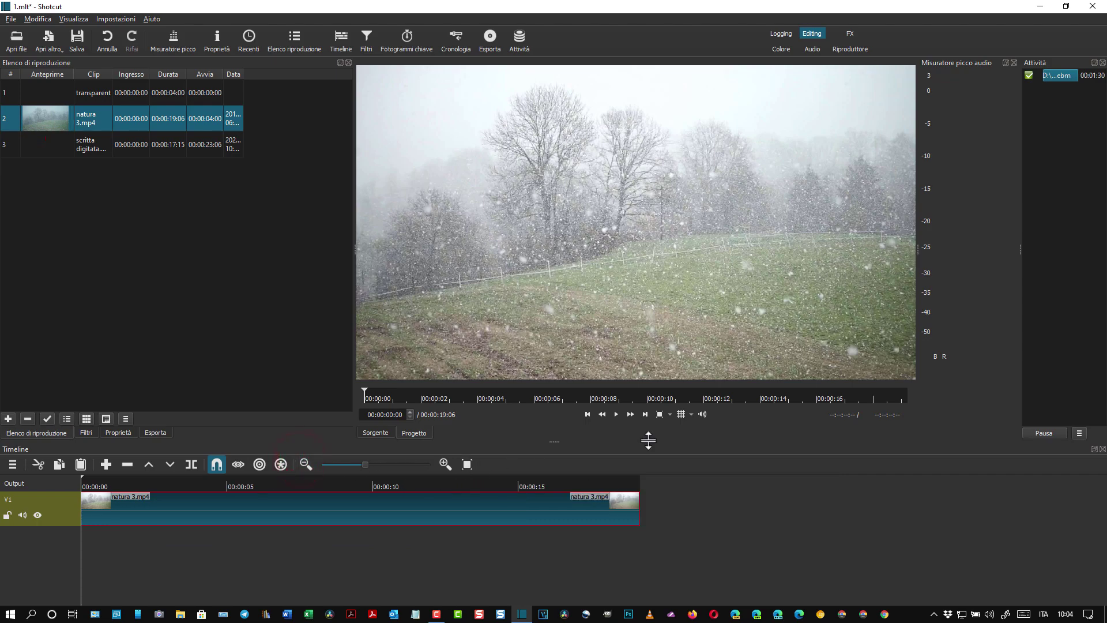
left_click(616, 415)
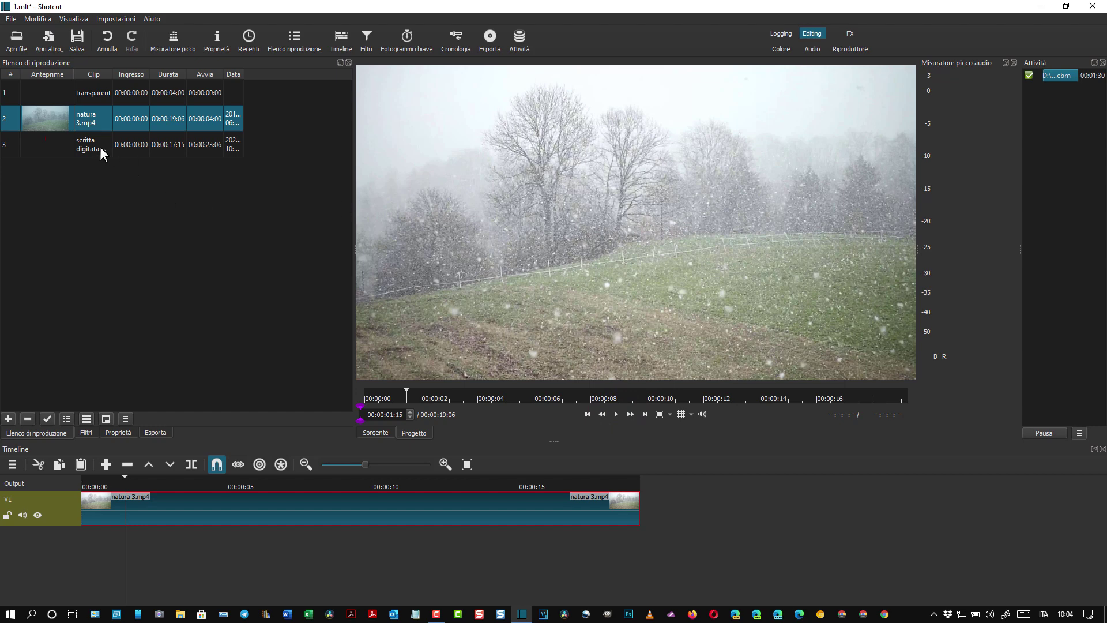
Add a second video track above V1 and place "scritta digitata.webm" on it
left_click(12, 464)
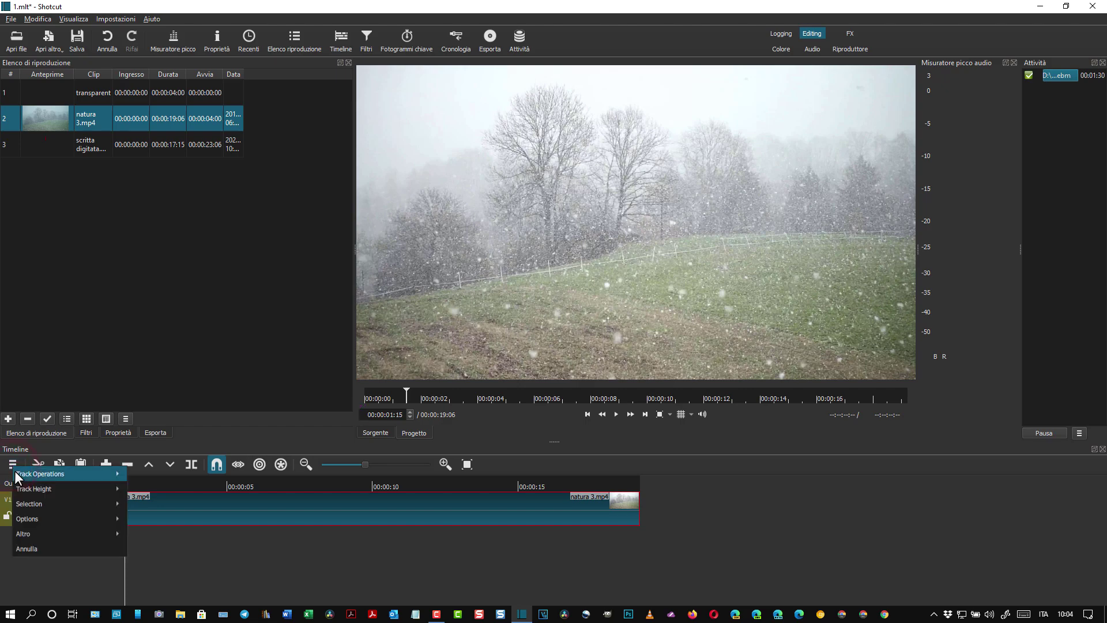
mouse_move(20, 473)
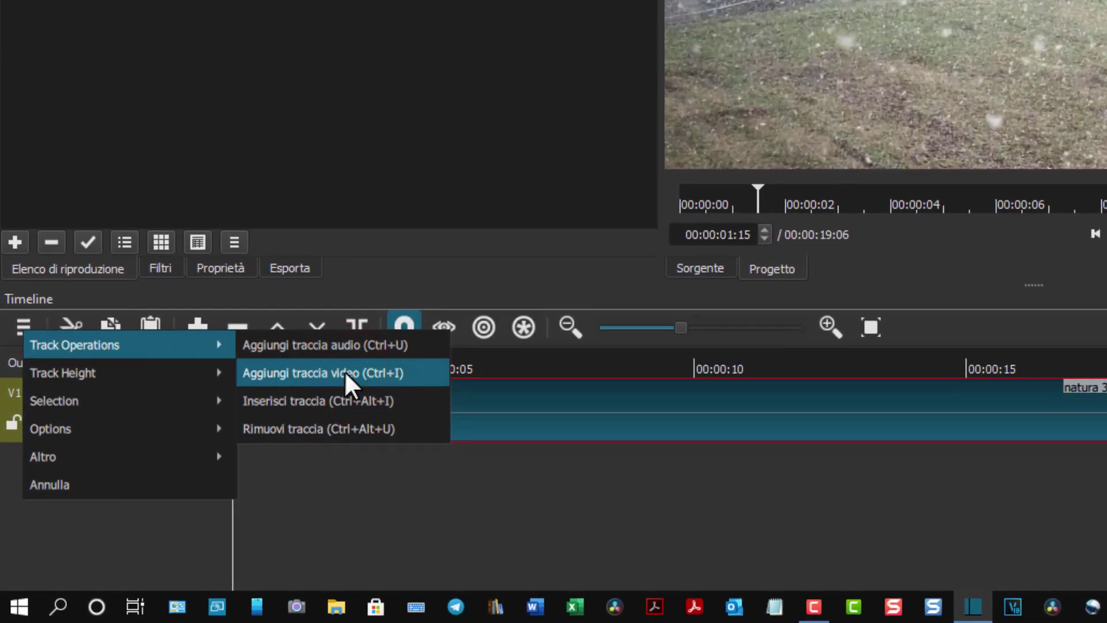
left_click(344, 373)
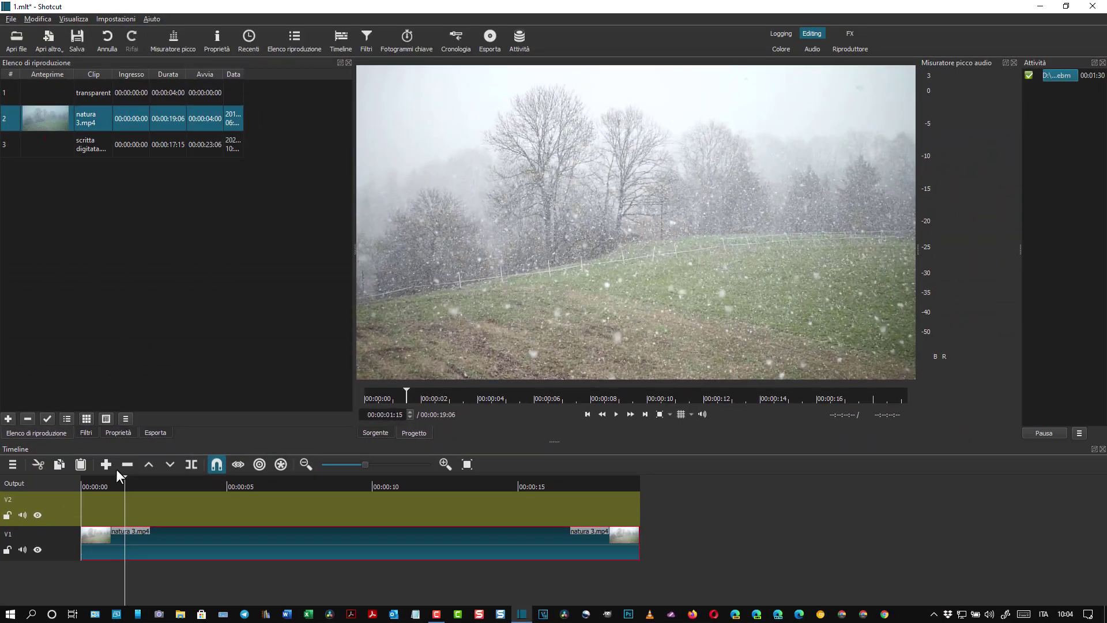
left_click(124, 475)
left_click_drag(57, 144, 225, 503)
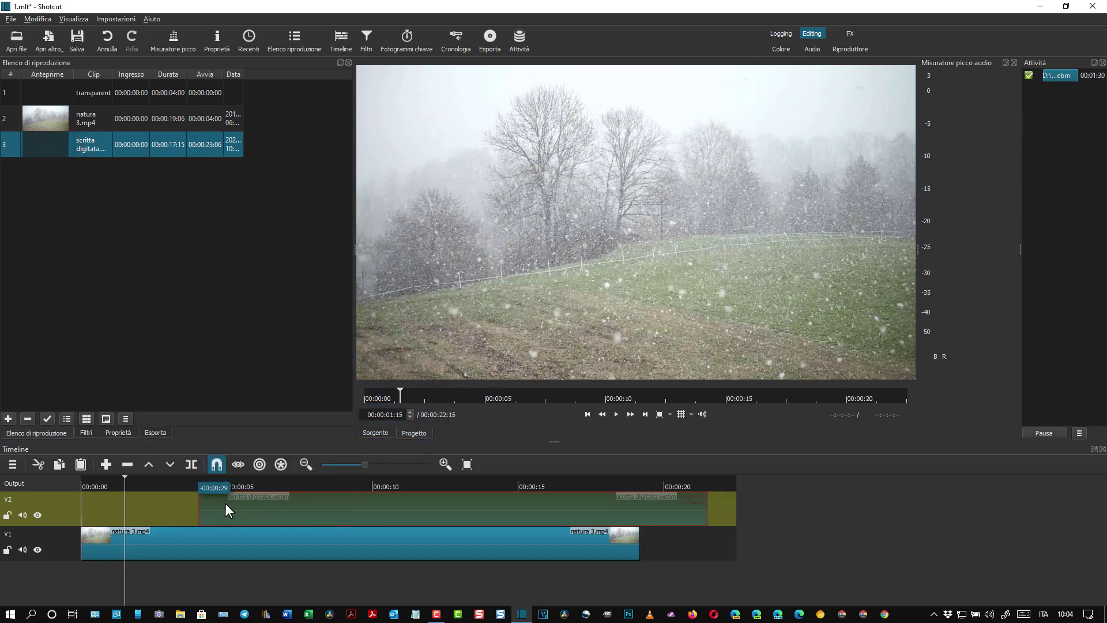
Shift the "scritta digitata.webm" clip on V2 to about half a second after the timeline start and play the composite
left_click_drag(125, 476, 86, 476)
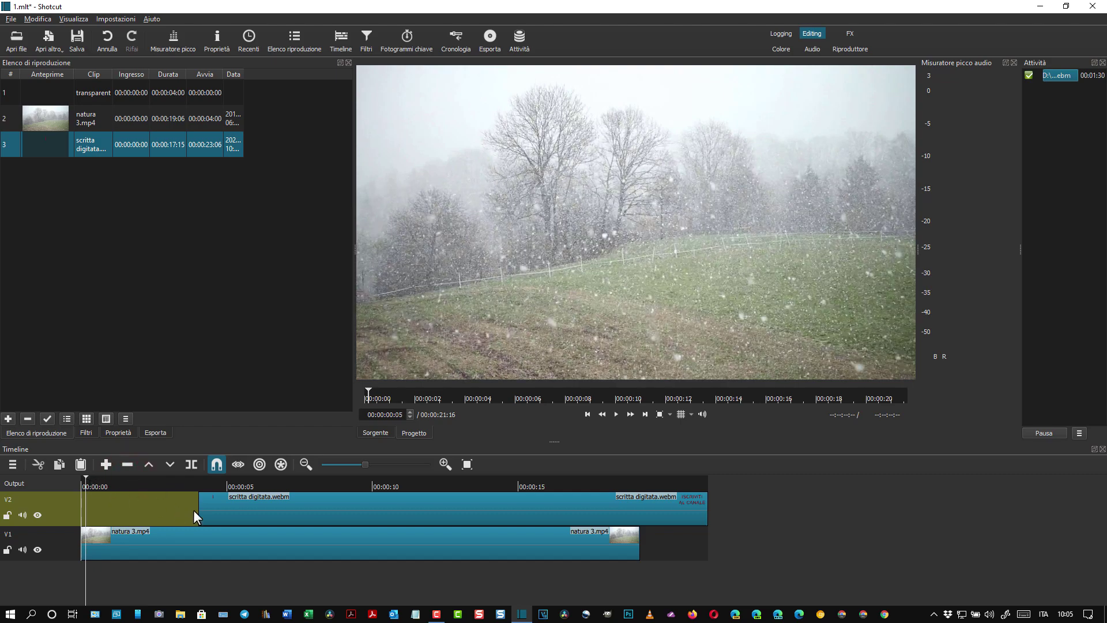
left_click(257, 519)
mouse_move(239, 512)
left_mouse_down()
mouse_move(151, 507)
mouse_move(75, 476)
left_mouse_up()
left_click(85, 478)
left_click(176, 513)
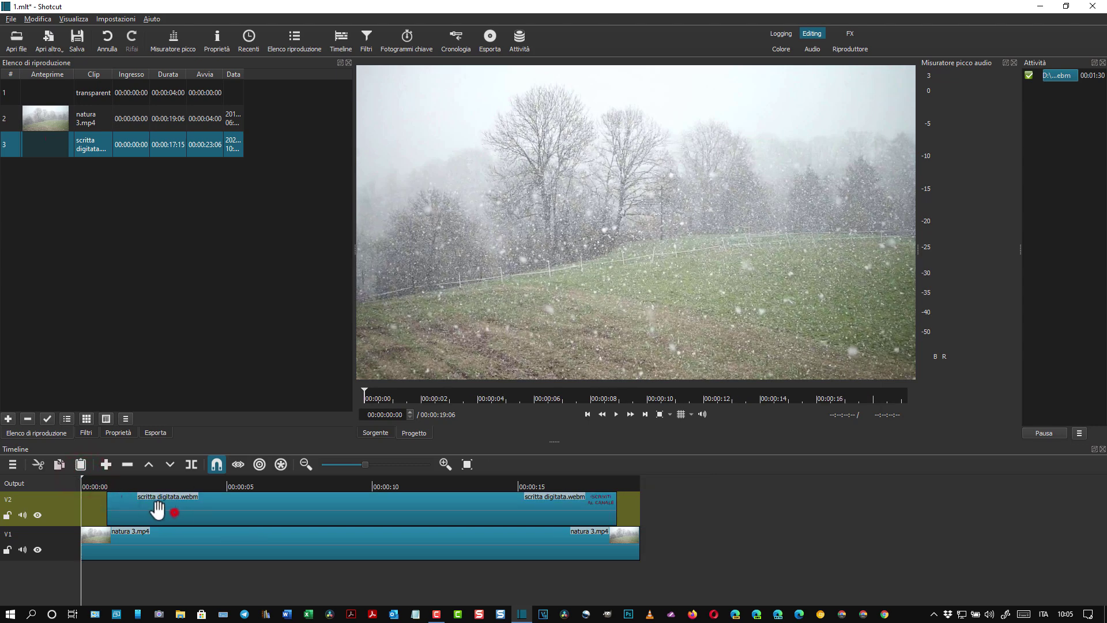
left_click_drag(121, 508, 101, 507)
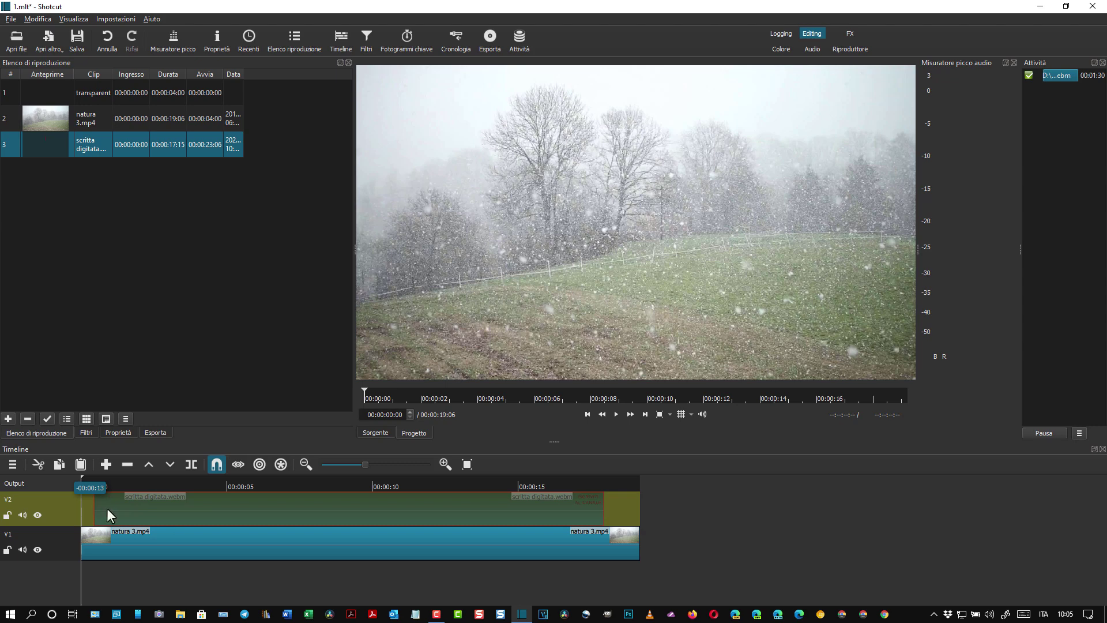
left_click_drag(684, 519, 683, 520)
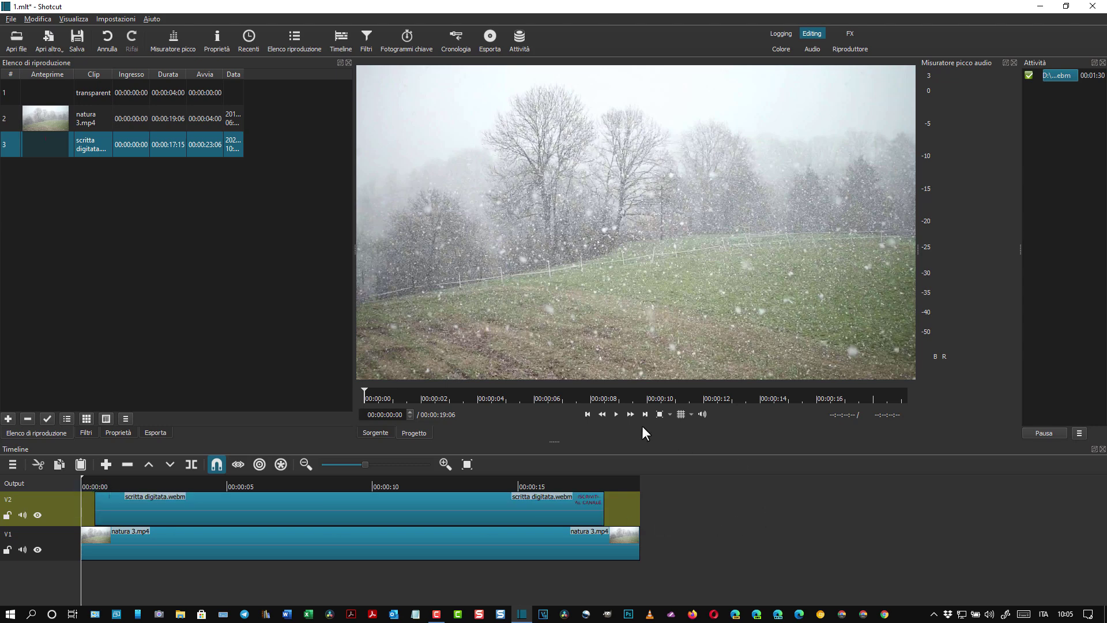
left_click(615, 414)
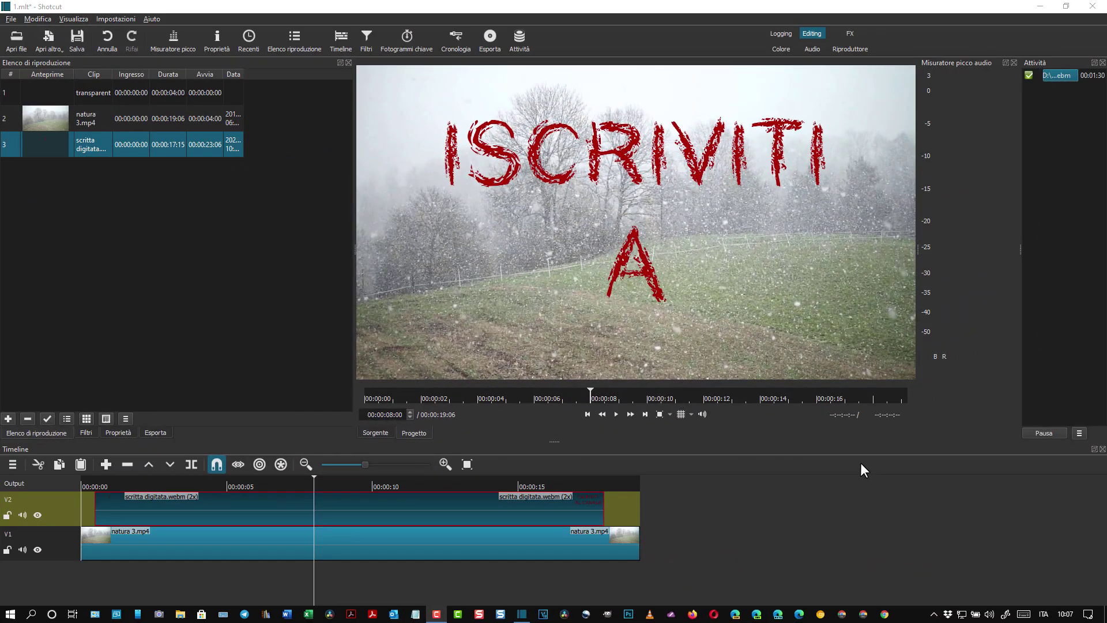
Apply Size, Position & Rotate to the title clip on V2 and shrink it to 738 x 415 in the frame's upper-right corner
left_click(258, 515)
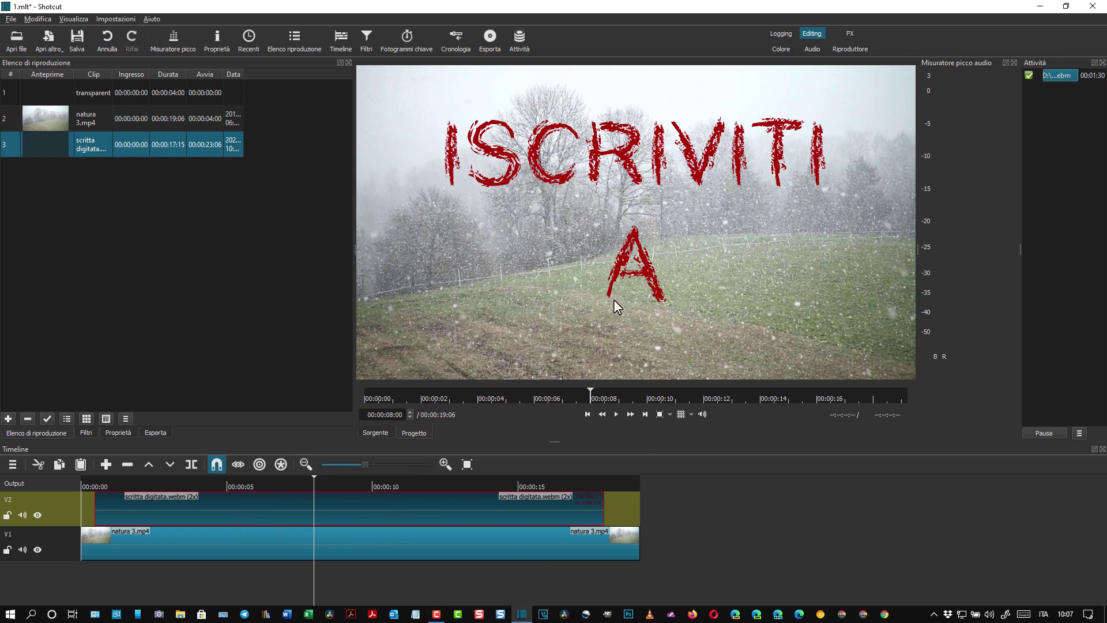
left_click(366, 38)
left_click(13, 173)
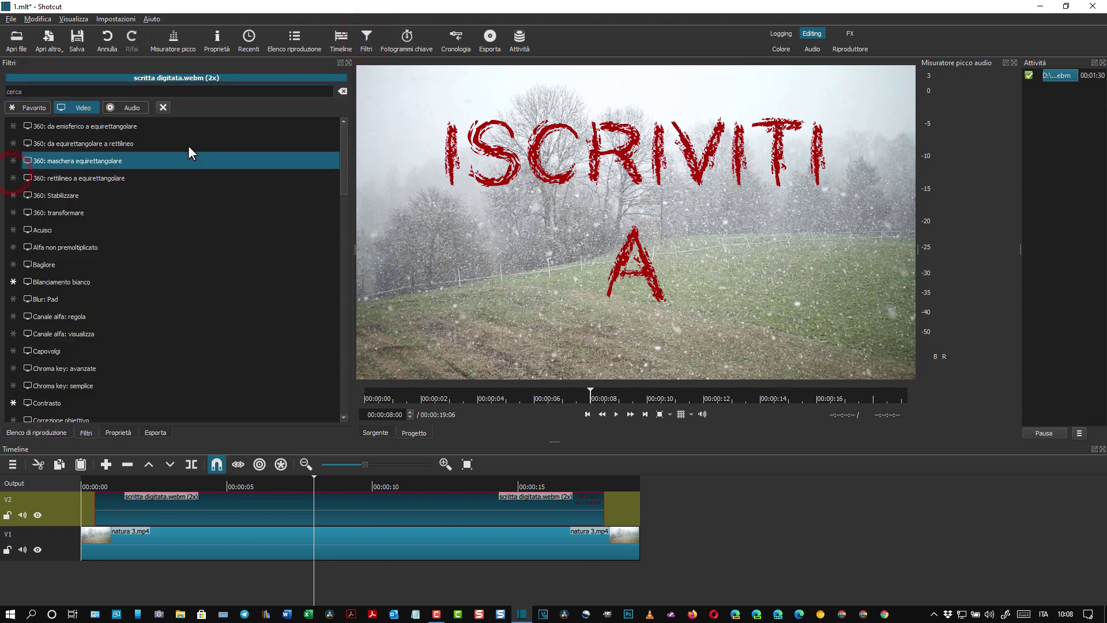
left_click(89, 107)
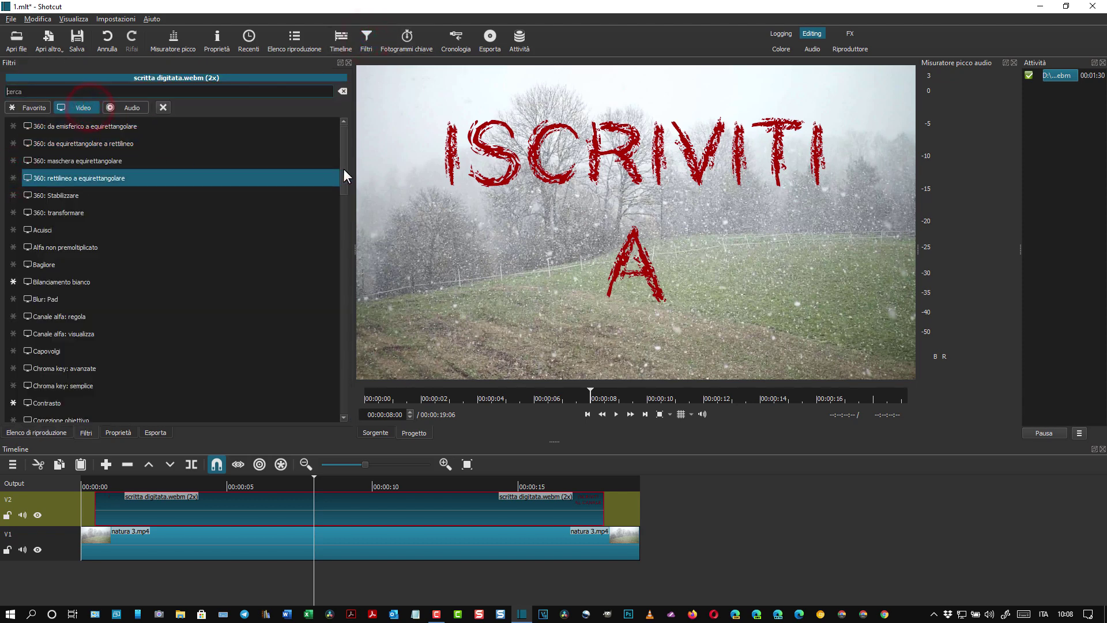
left_click_drag(344, 168, 335, 346)
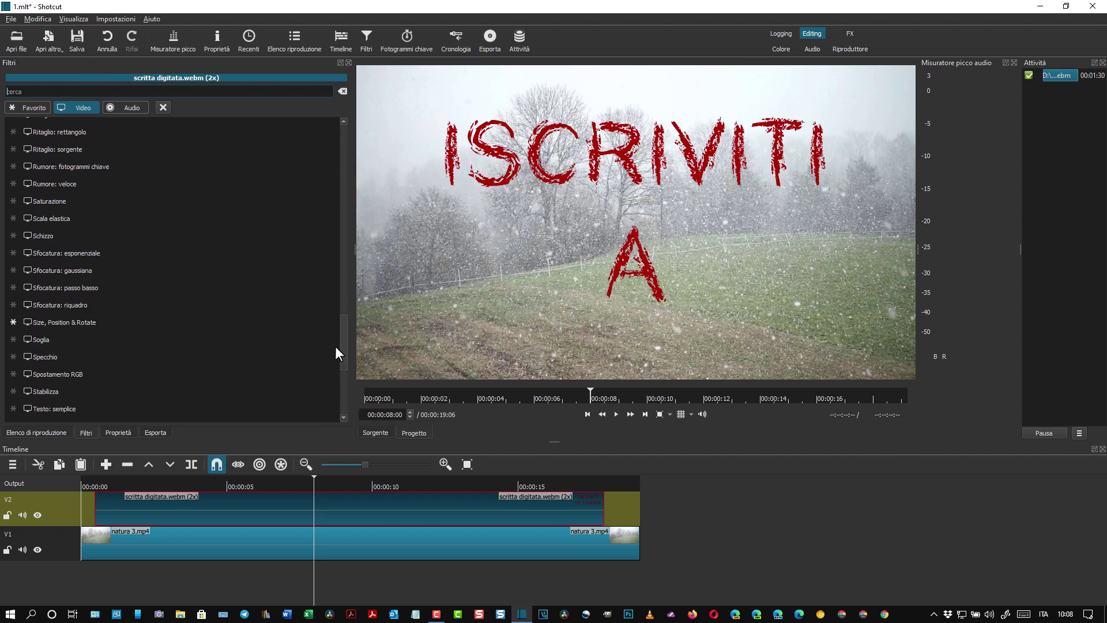
left_click(90, 323)
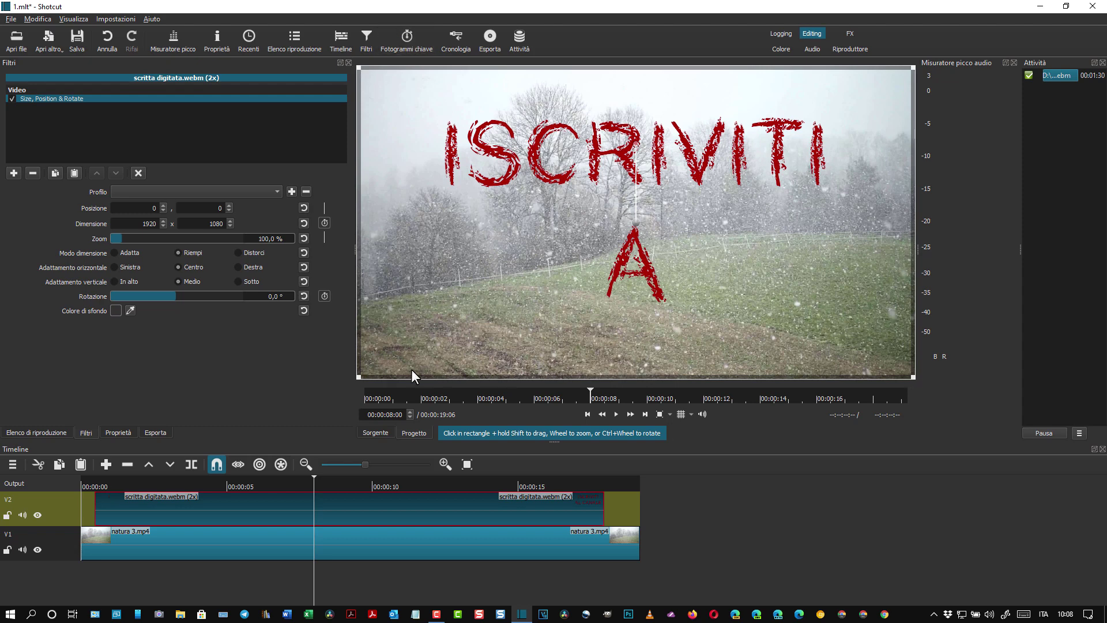
left_click_drag(359, 376, 760, 190)
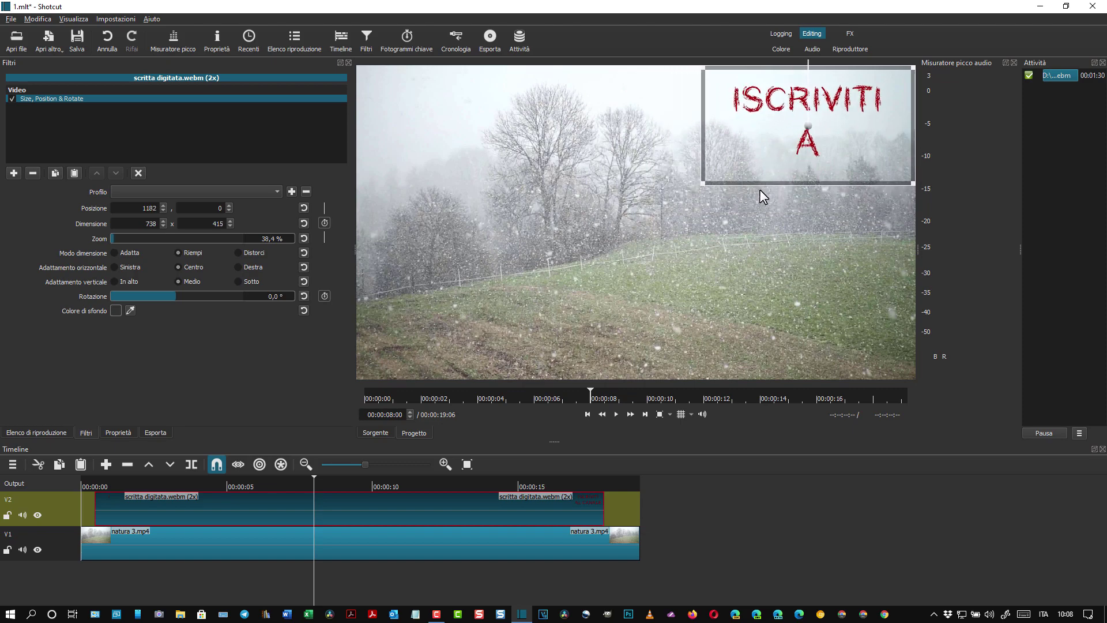
Play and scrub through the shrunken title over the snow footage, and remove its Size, Position & Rotate filter
left_click(615, 414)
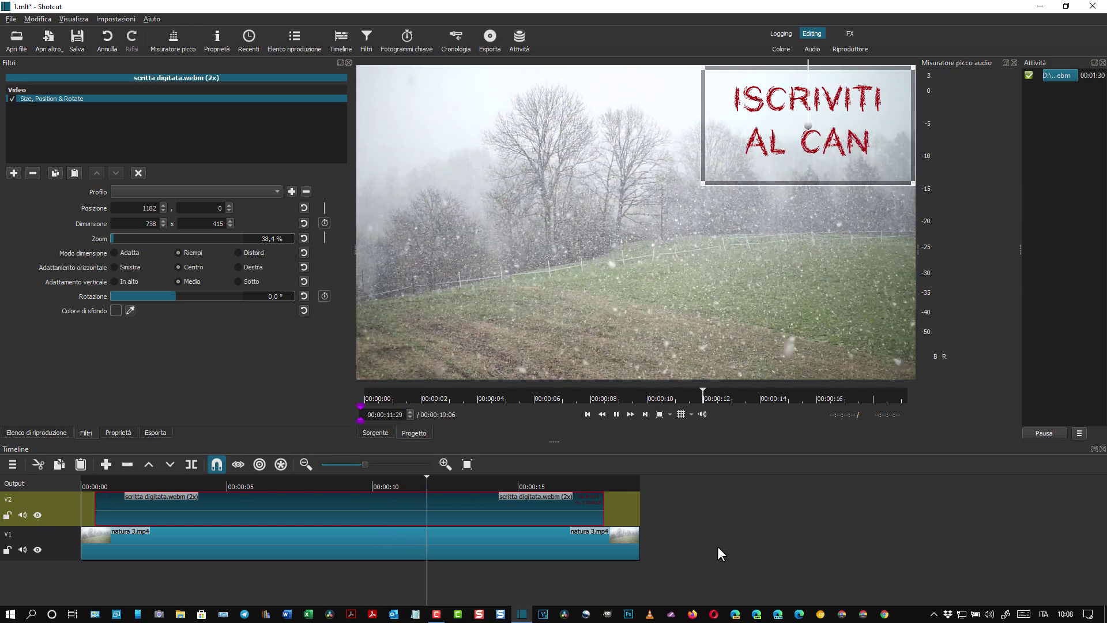
left_click(615, 415)
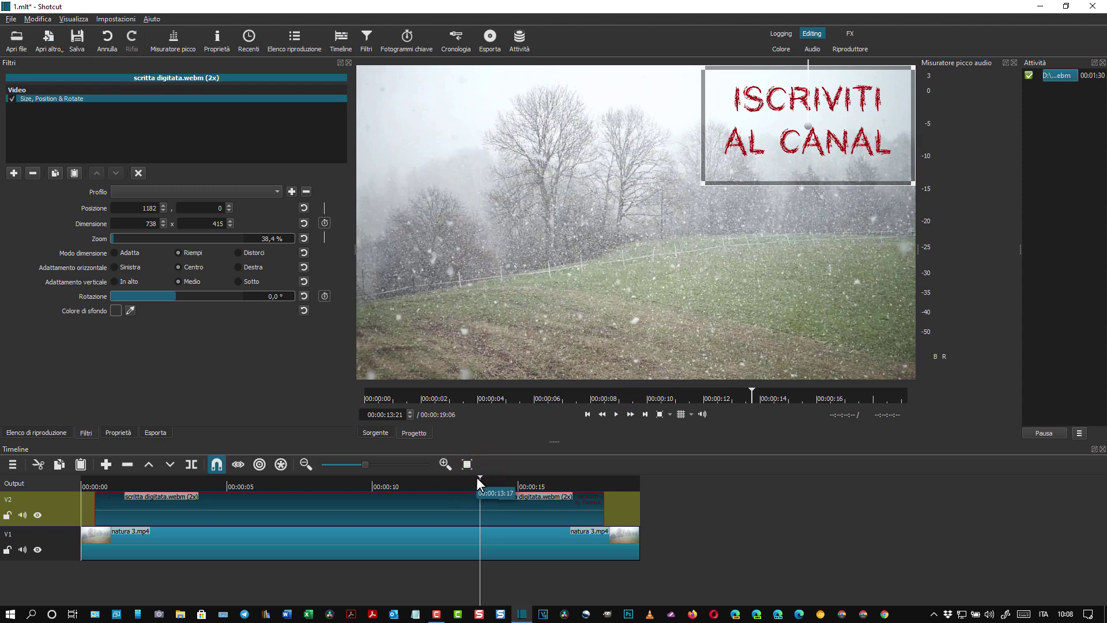
left_click_drag(479, 478, 258, 479)
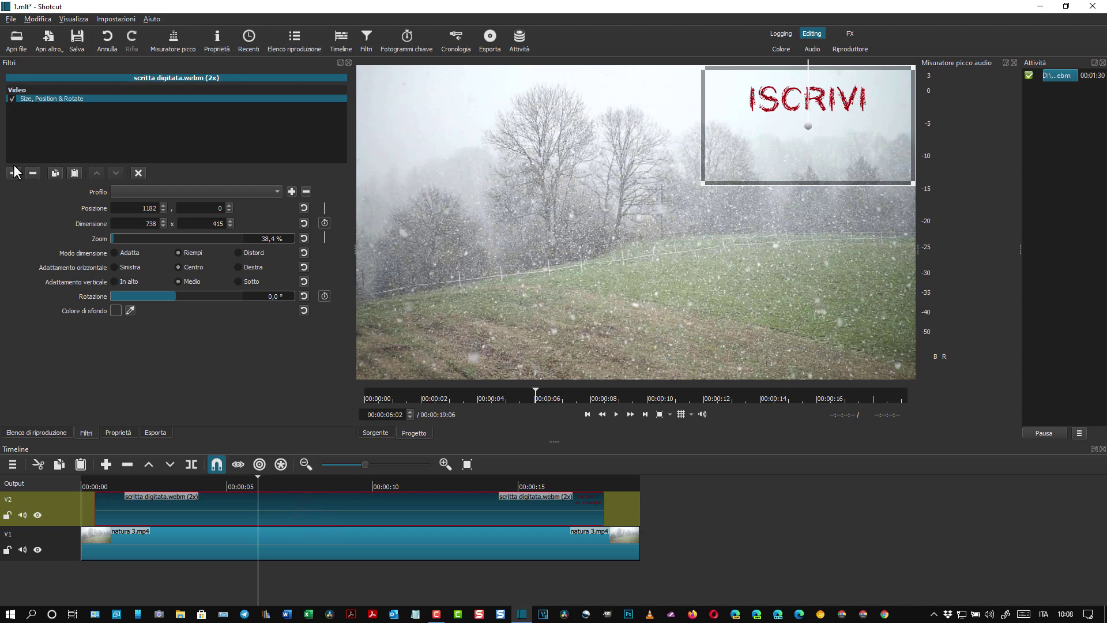
left_click(32, 173)
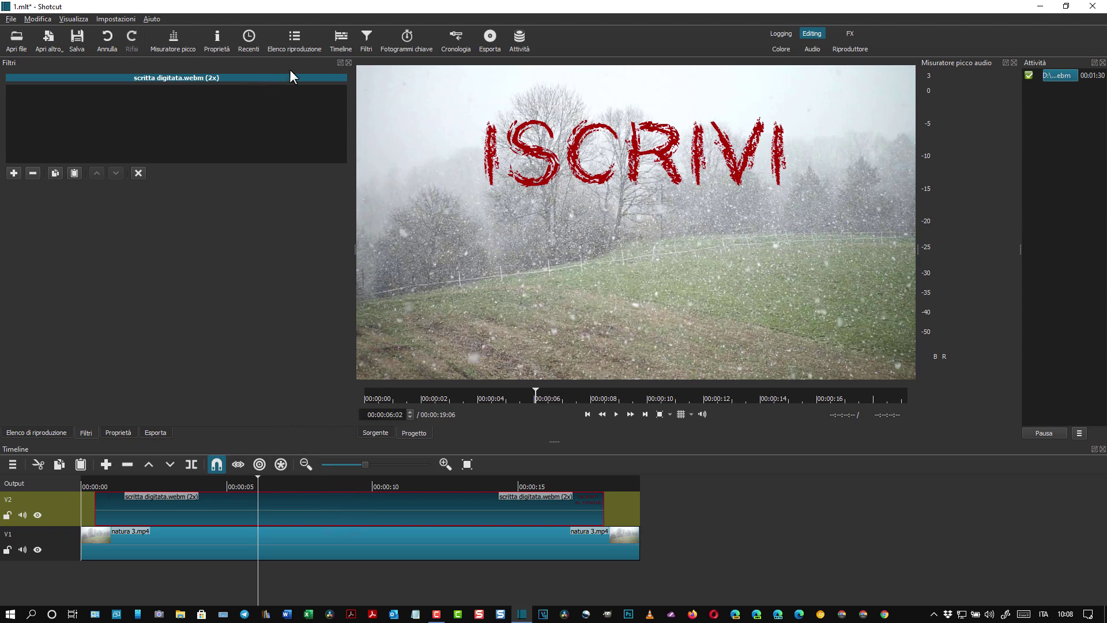
Set the speed of the "scritta digitata.webm" clip on V2 to 2x
left_click(212, 42)
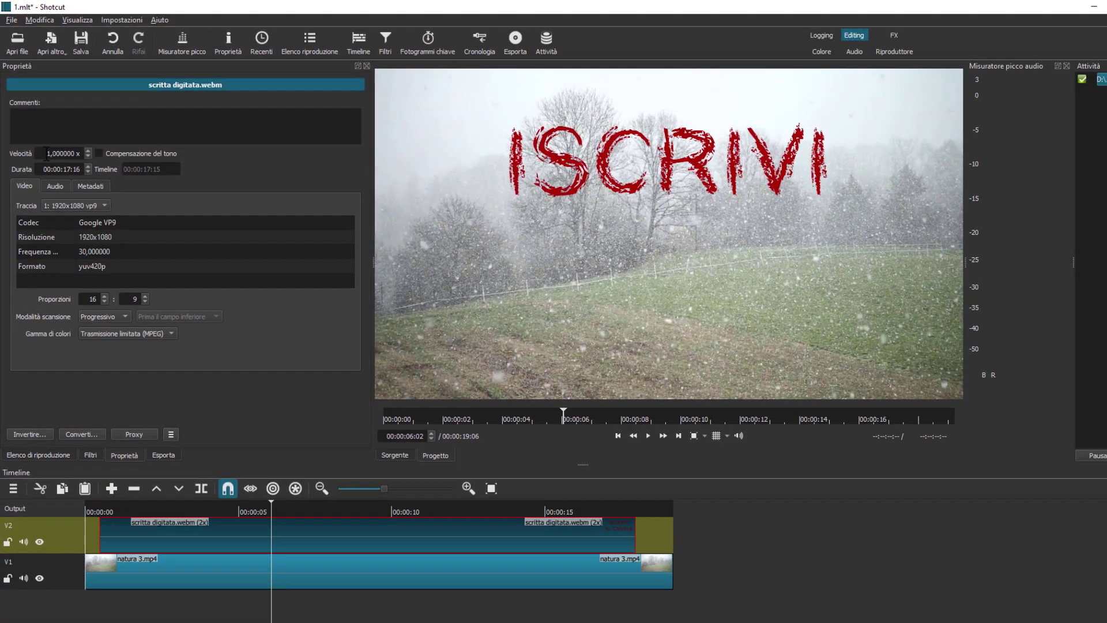
triple_click(46, 153)
type("2x")
left_click(208, 171)
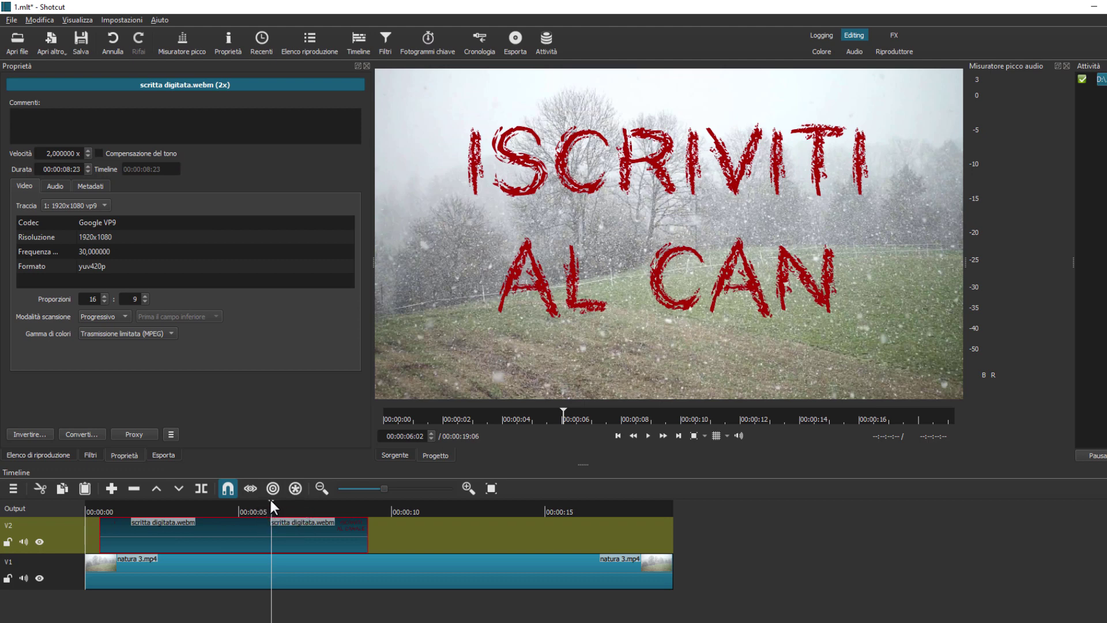
Shift the "scritta digitata.webm" clip on V2 about 26 frames later and play the composite from near the timeline start
left_click_drag(270, 500, 92, 505)
left_click_drag(165, 527, 189, 527)
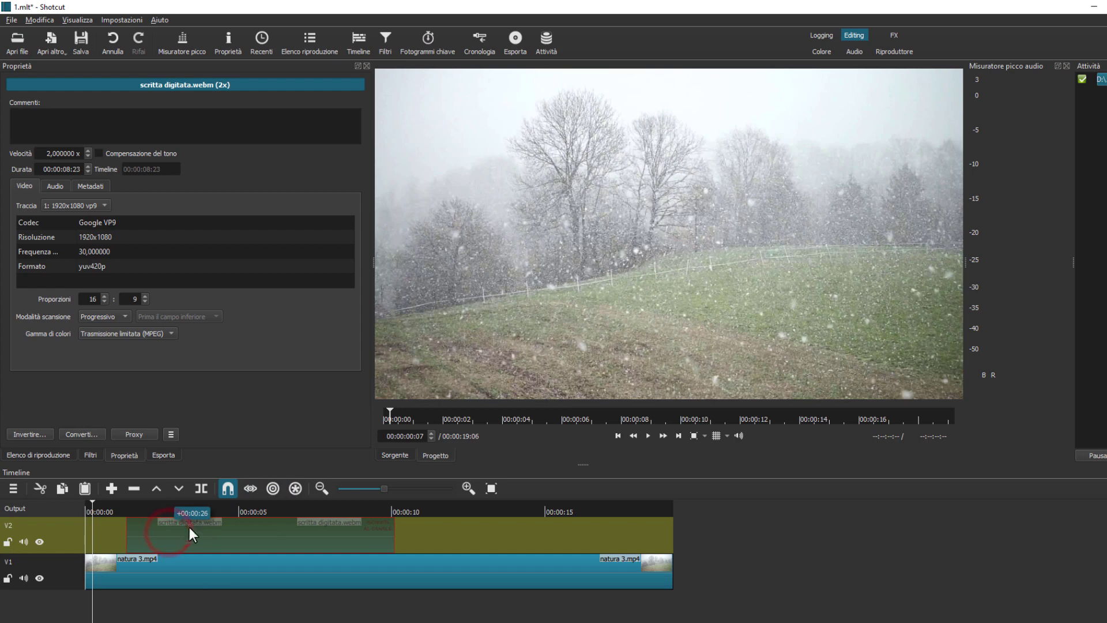
left_click_drag(448, 488, 456, 486)
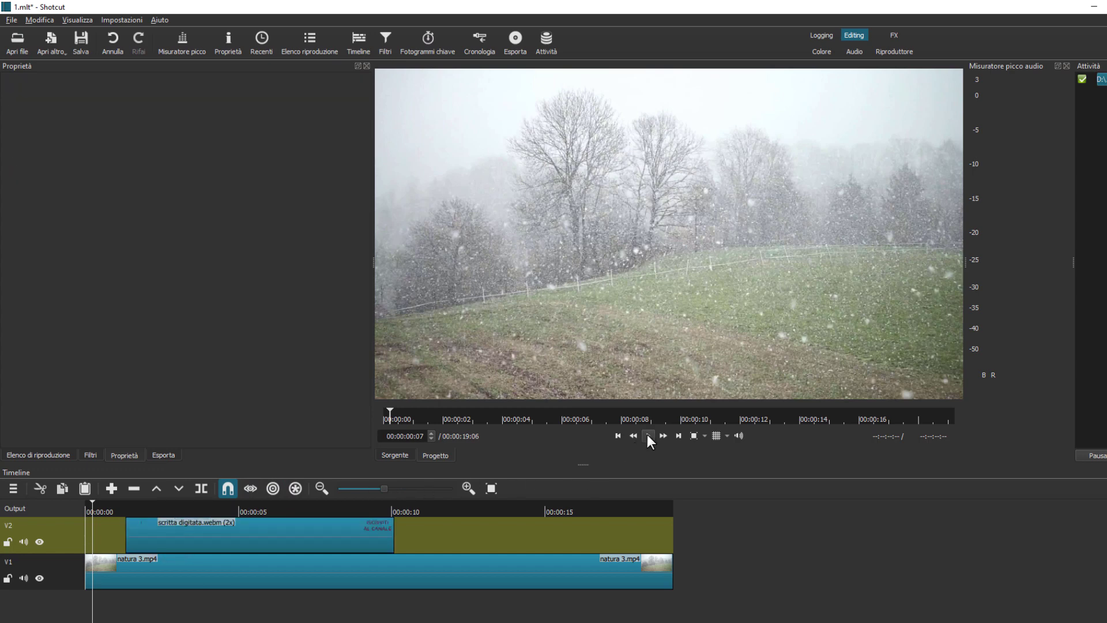
left_click(279, 574)
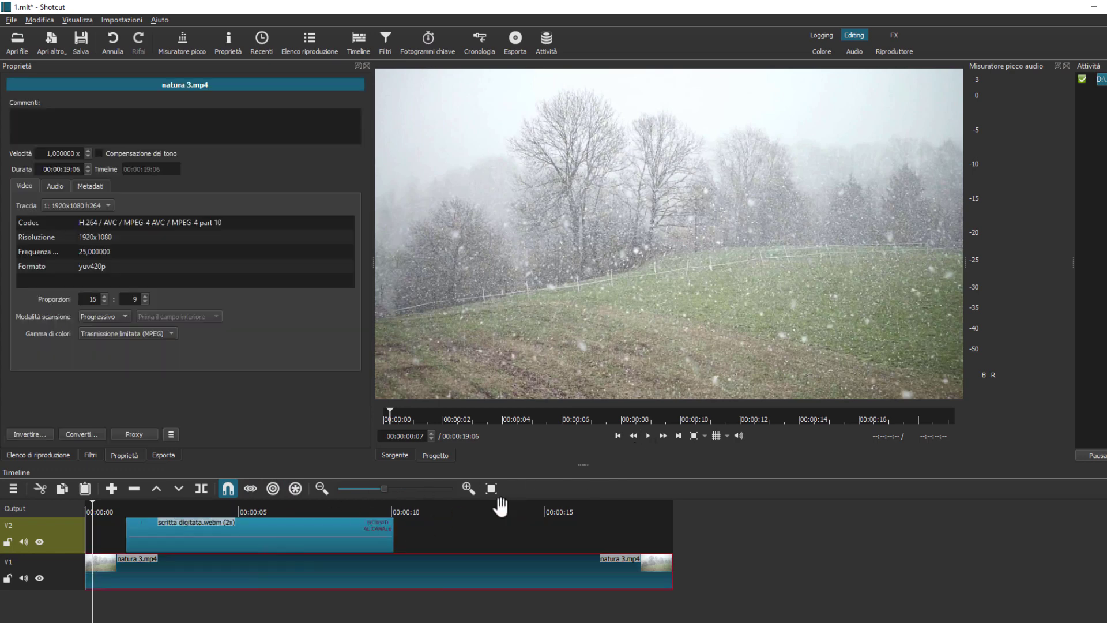
left_click(648, 435)
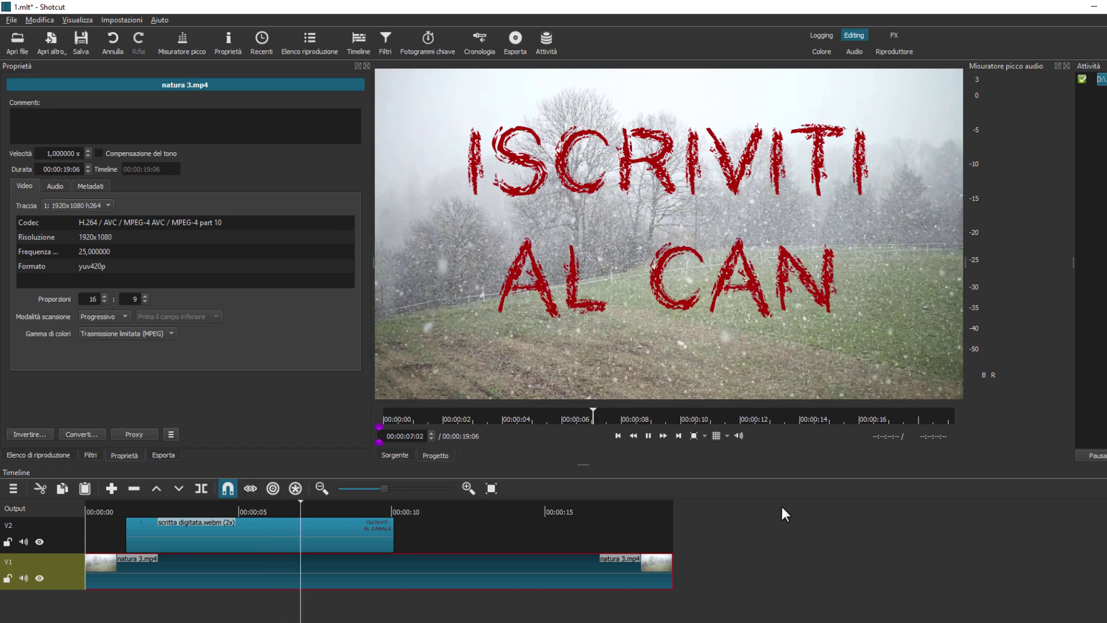
left_click(648, 435)
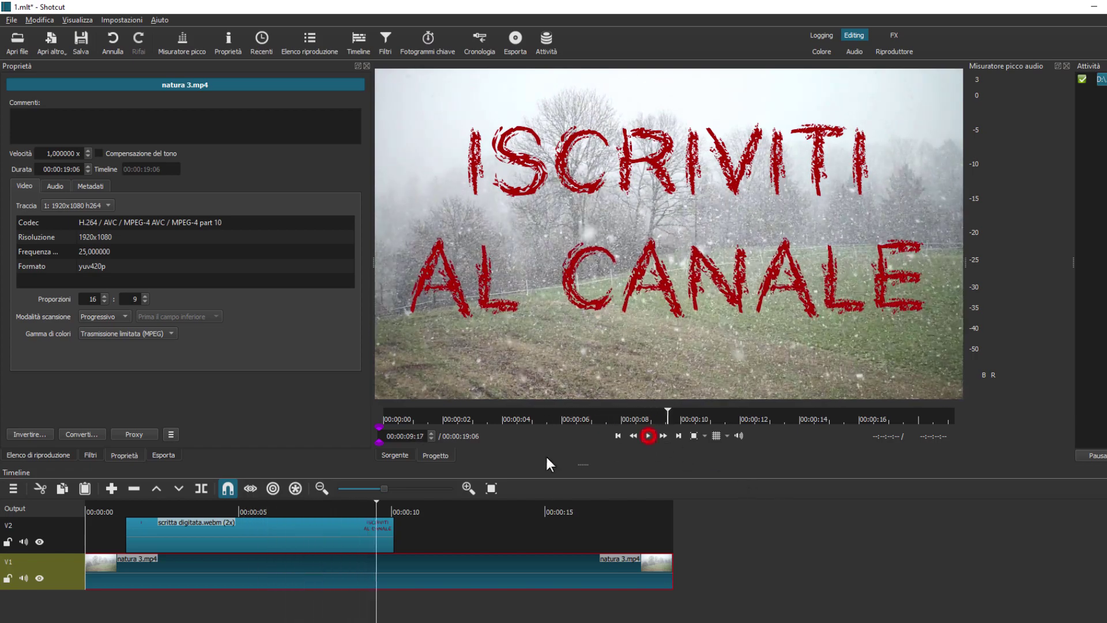
Set the speed of the "scritta digitata.webm" clip on V2 to 3x
left_click(288, 537)
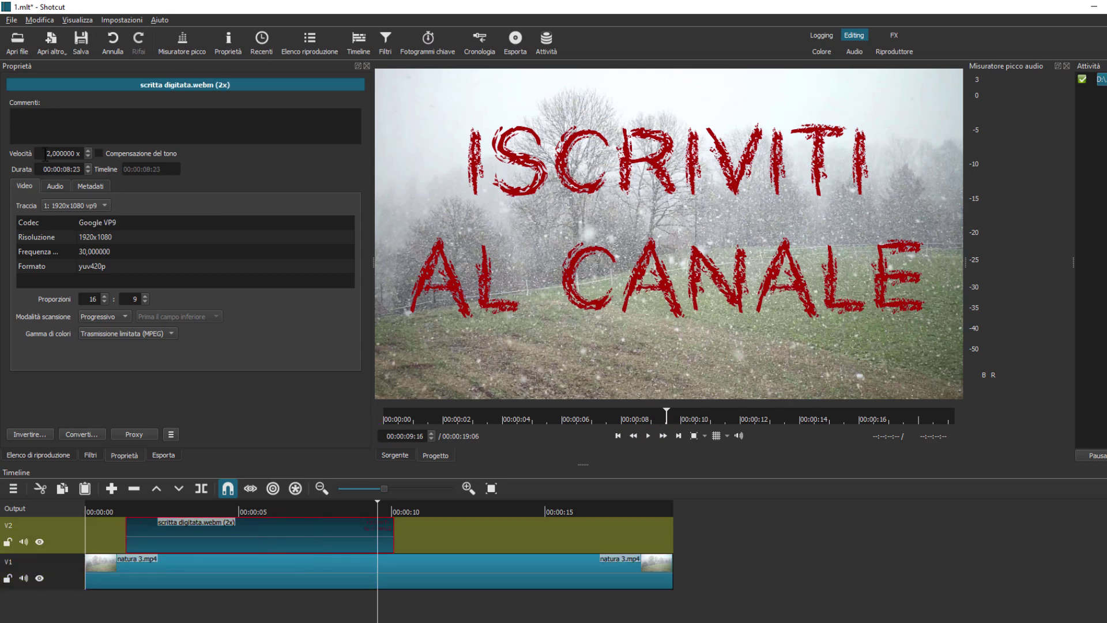
left_click_drag(46, 154, 84, 154)
type("3x")
left_click(223, 155)
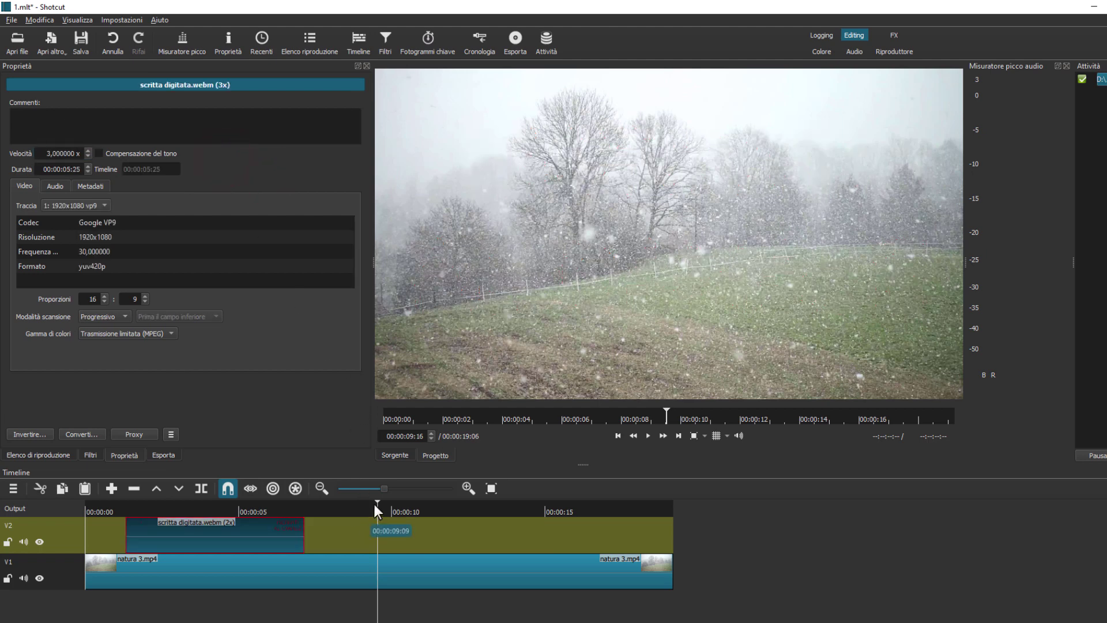
Play the sped-up title over the snow footage from just before the V2 clip starts until past its end
left_click_drag(376, 503, 113, 500)
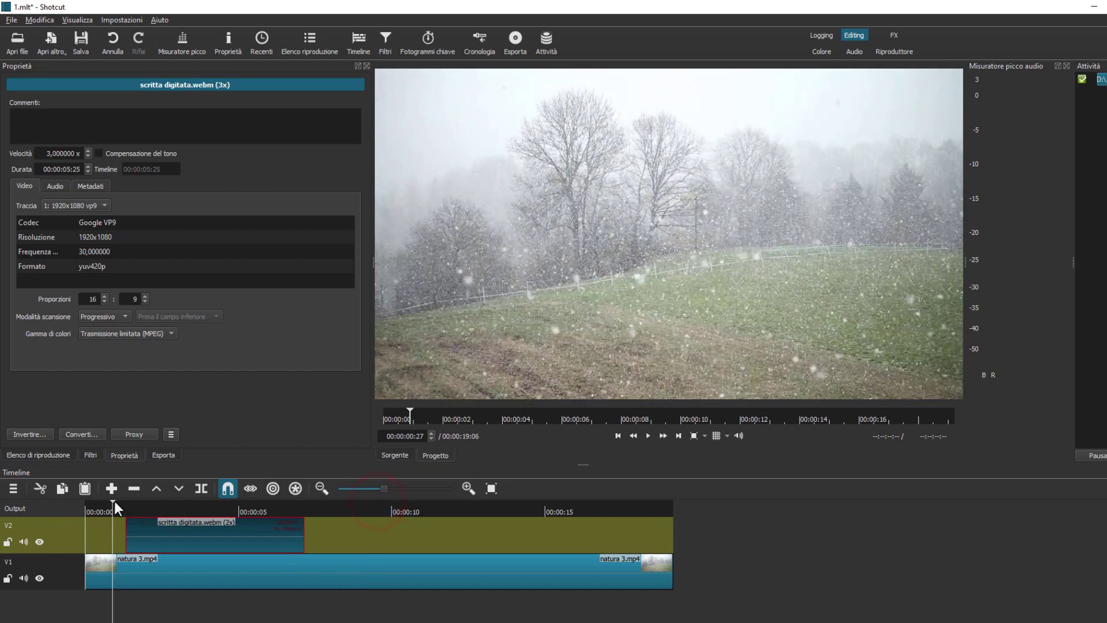
left_click(647, 436)
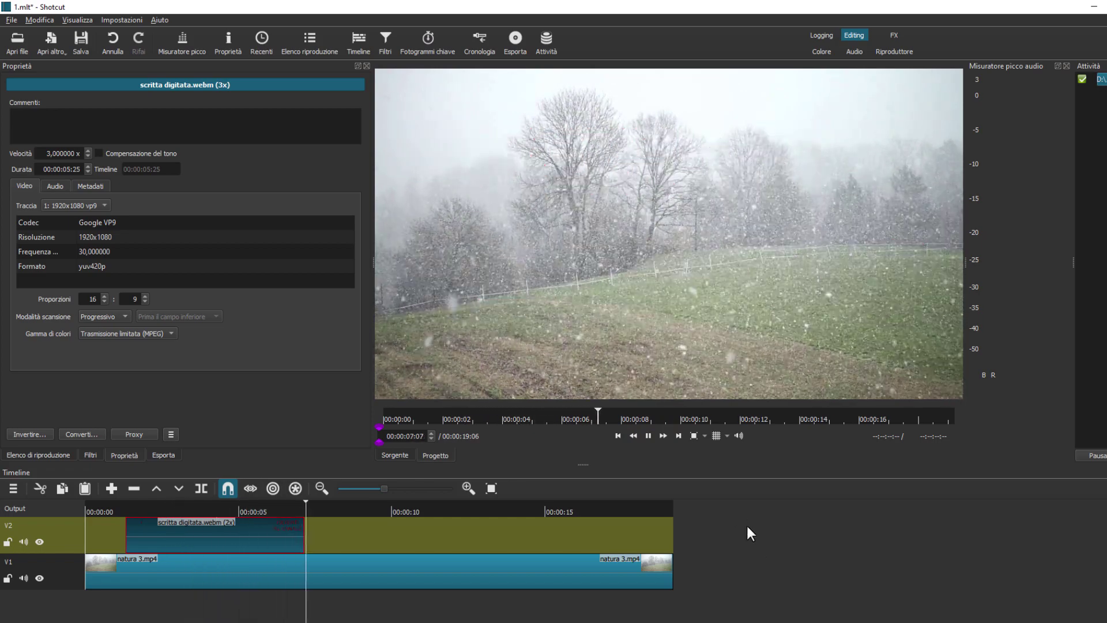
left_click(651, 435)
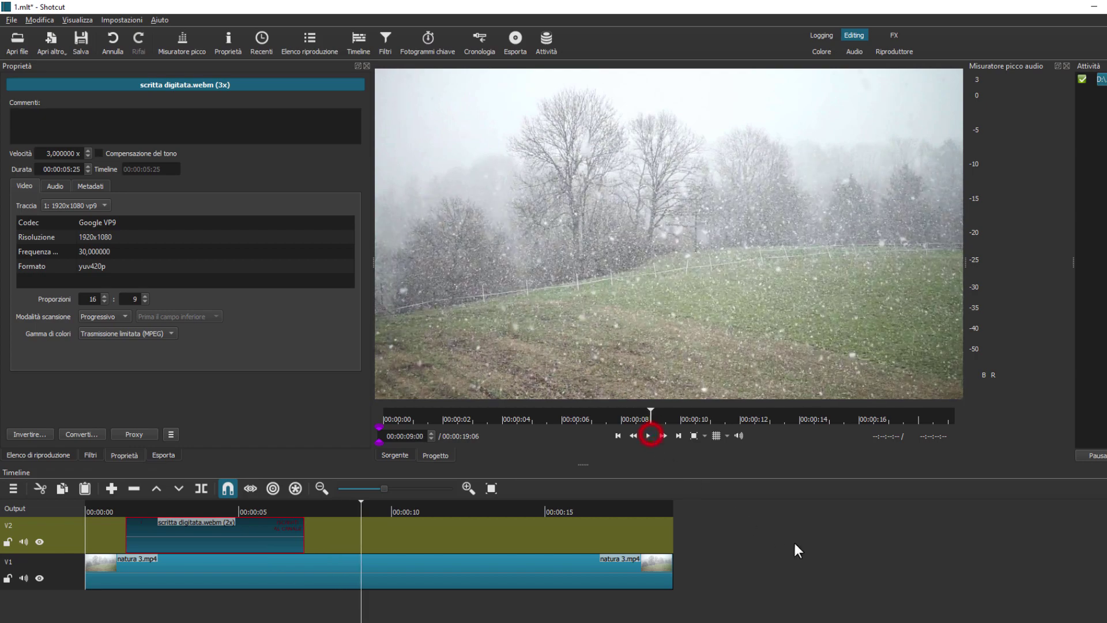